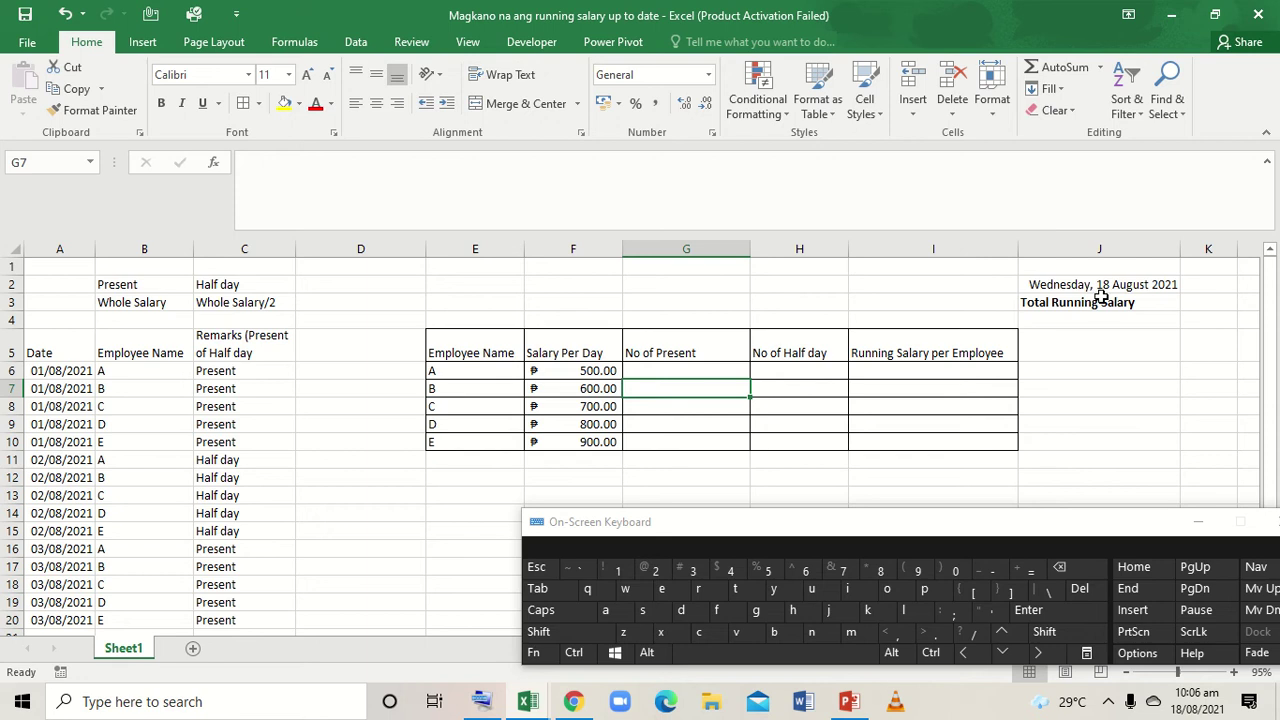
Examine the daily attendance log's dates, employee names and remarks, starting with the 01/08/2021 and 02/08/2021 entries
key(ctrl)
key(ctrl)
key(ctrl)
key(ctrl)
key(ctrl)
key(ctrl)
key(ctrl)
drag(47, 370, 47, 442)
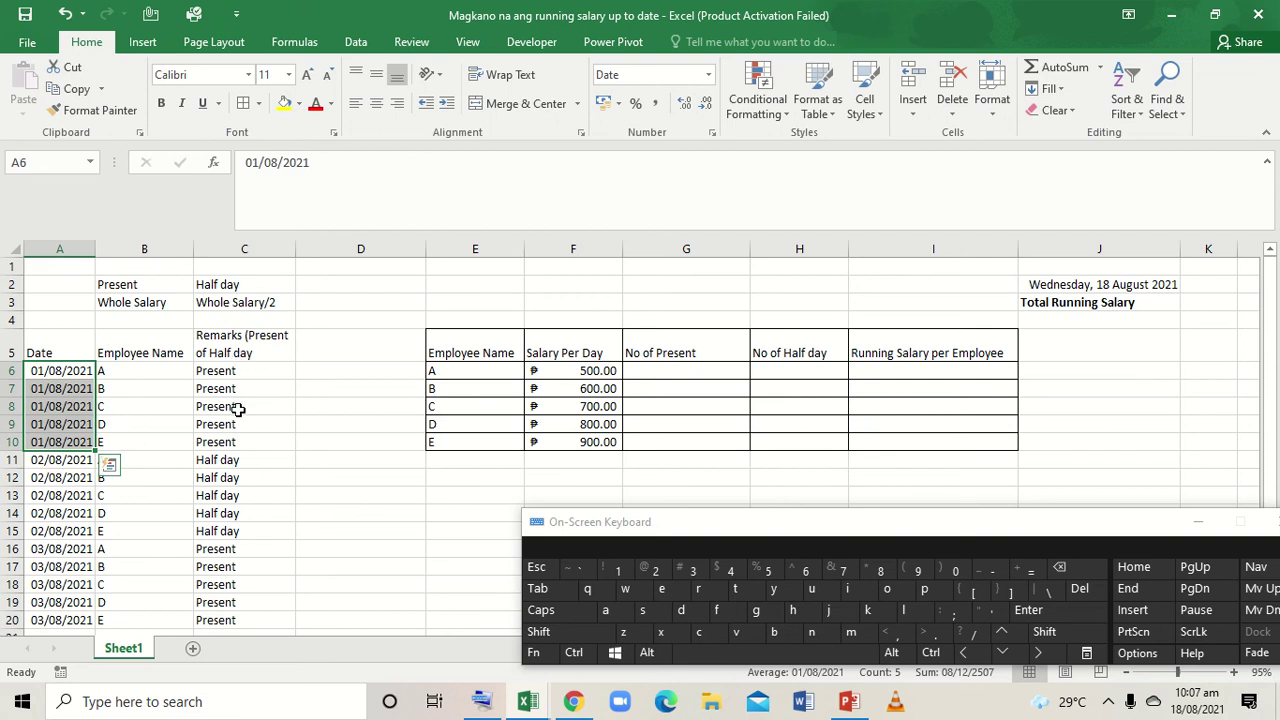
click(50, 463)
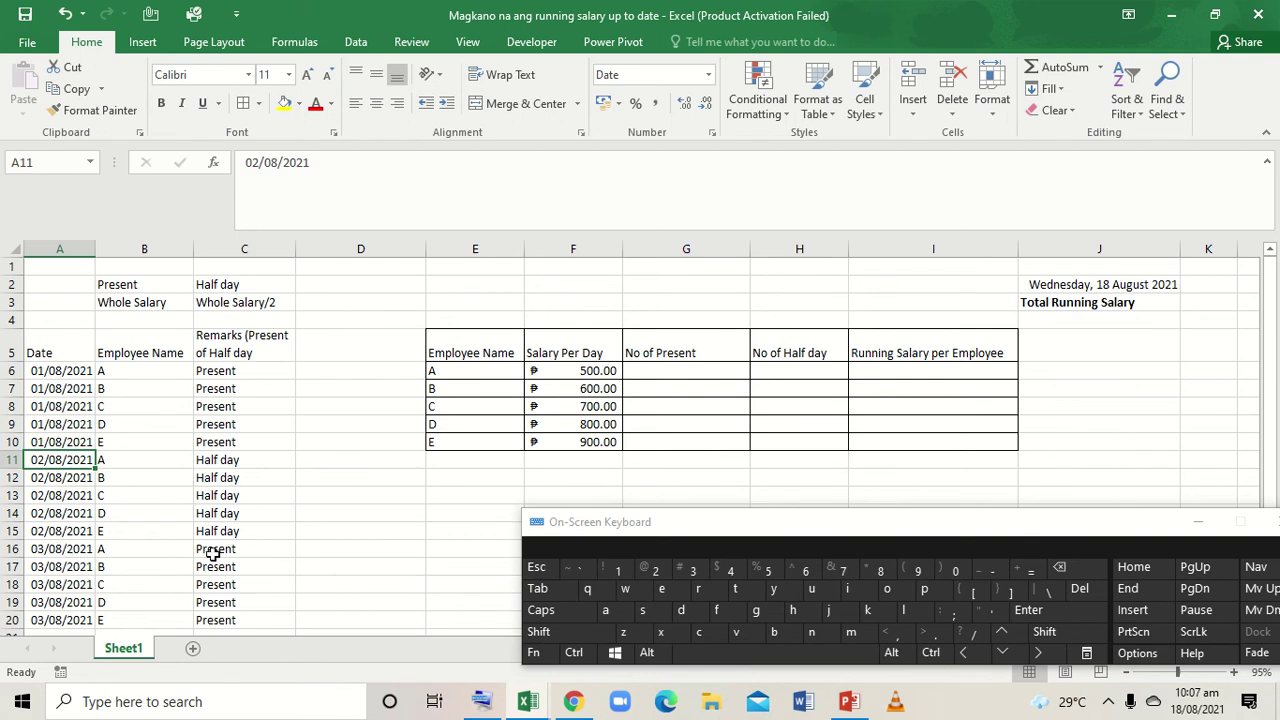
Start a COUNTIFS formula in G6, employee A's No of Present cell, with column C as the first criteria range
click(660, 371)
key(ctrl)
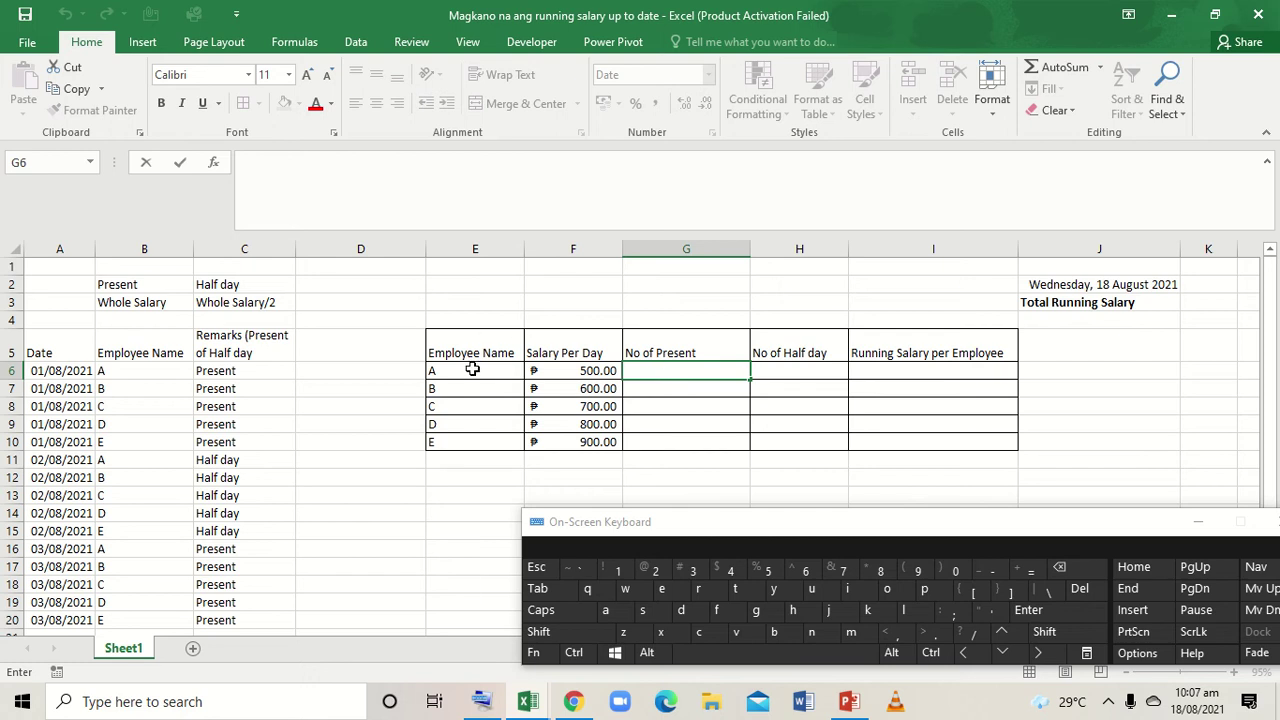
key(ctrl)
key(ctrl)
key(ctrl)
click(1025, 568)
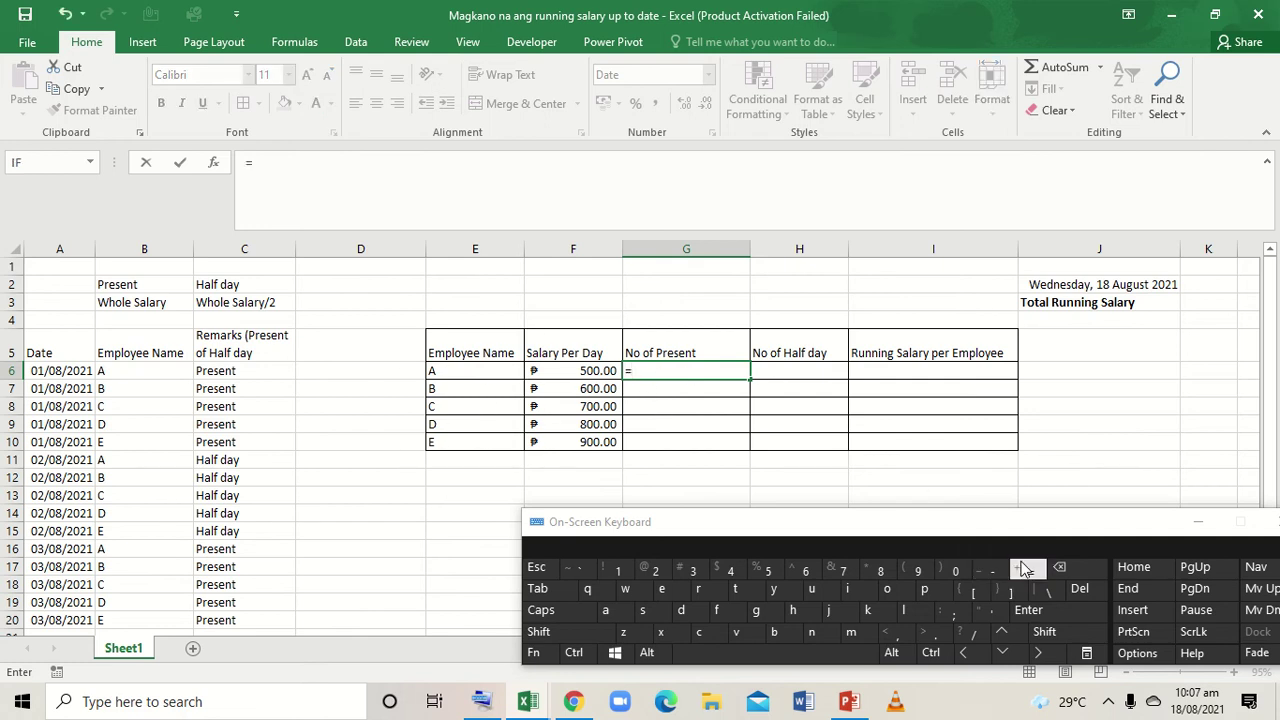
text(co)
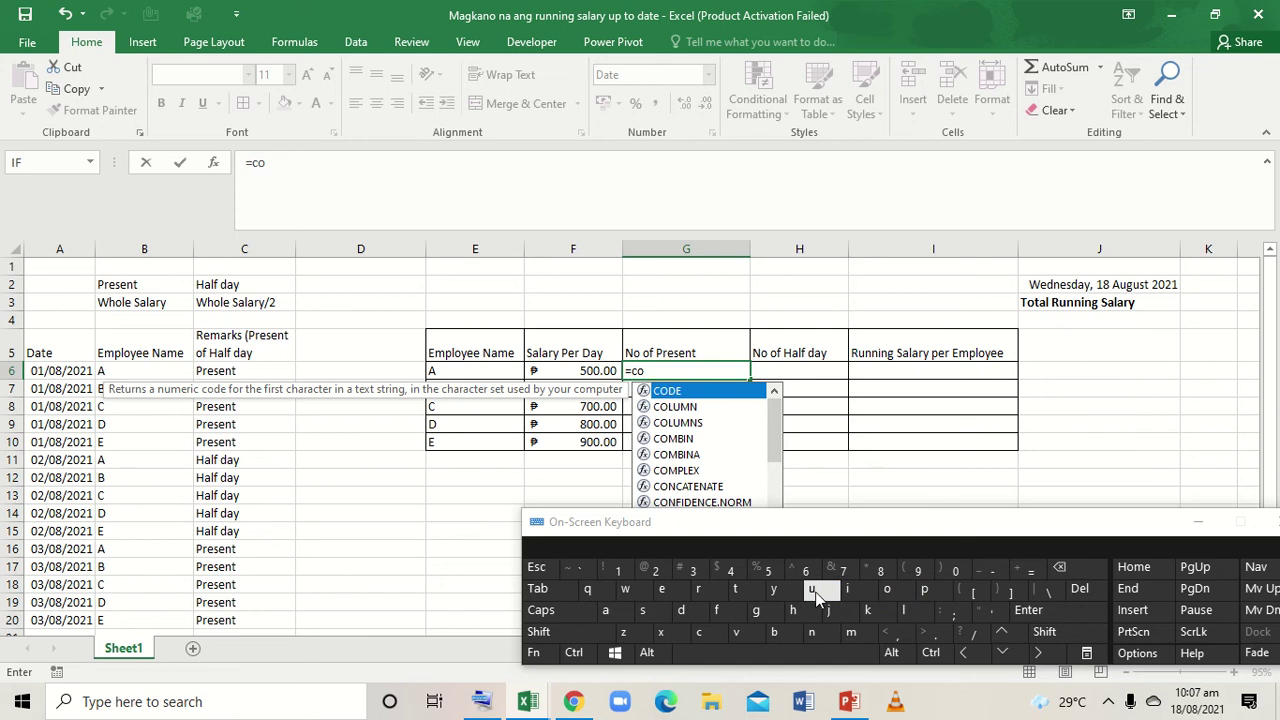
text(unt)
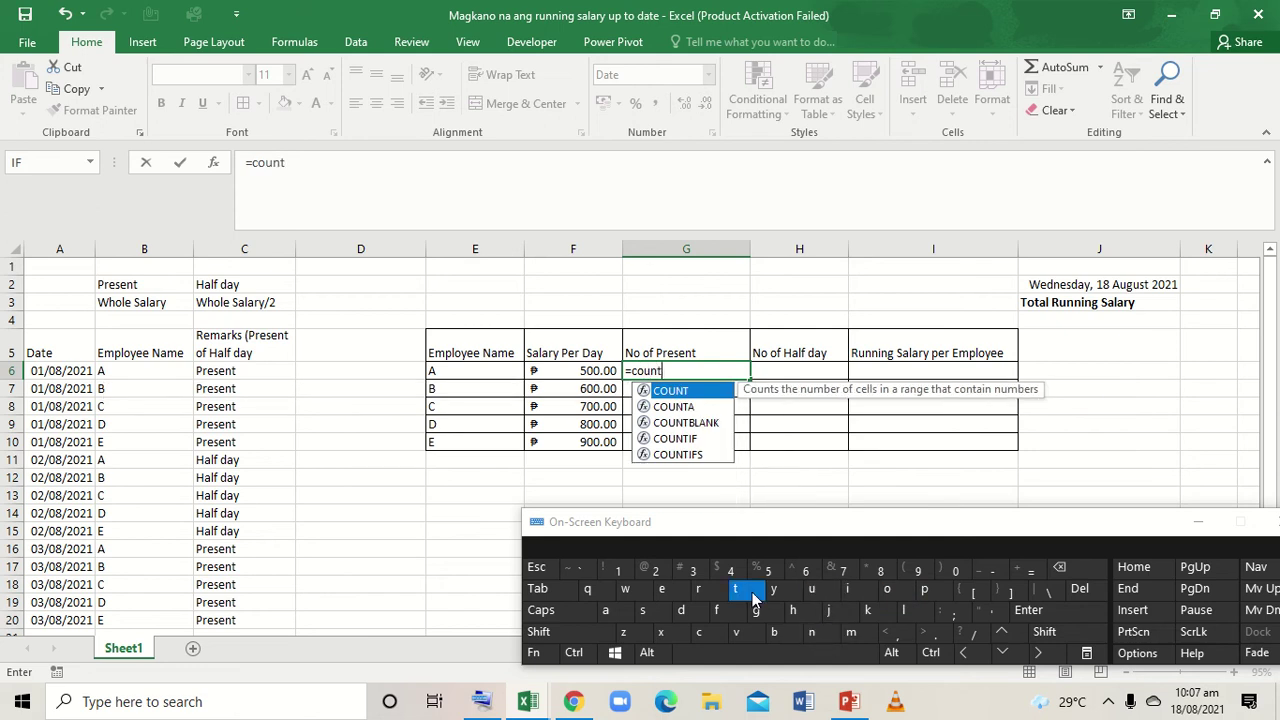
text(ifs)
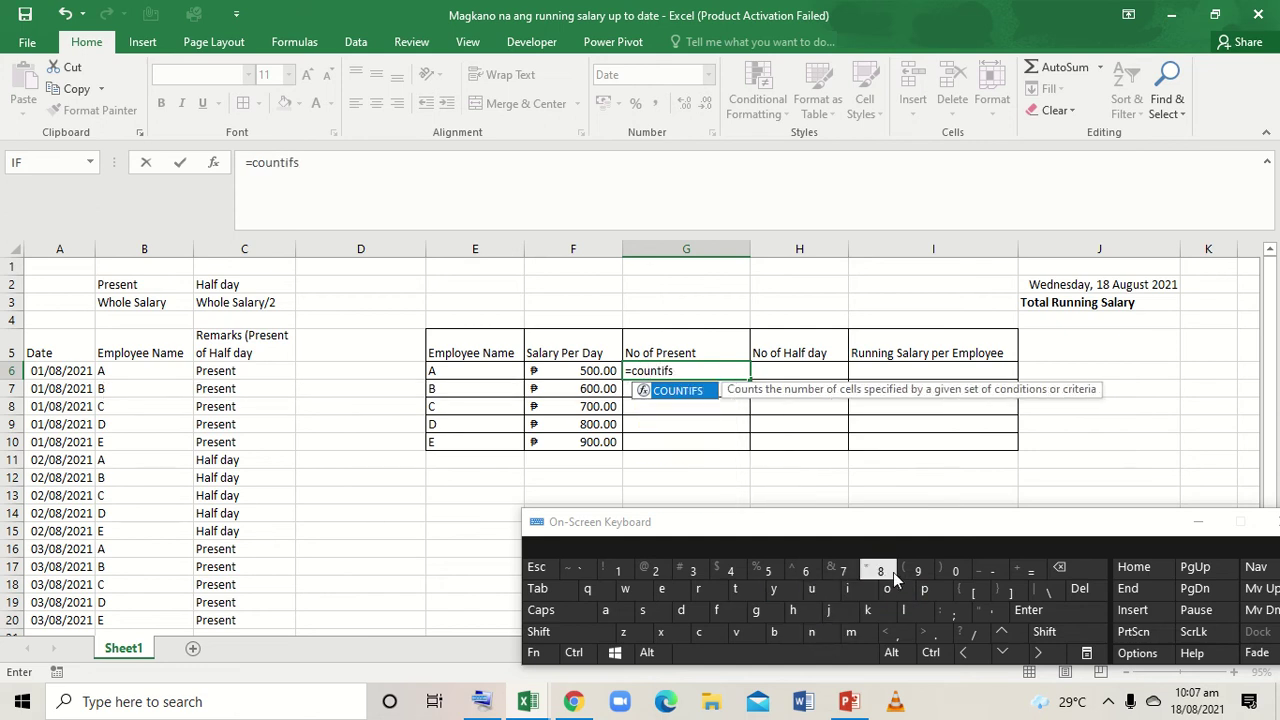
text(()
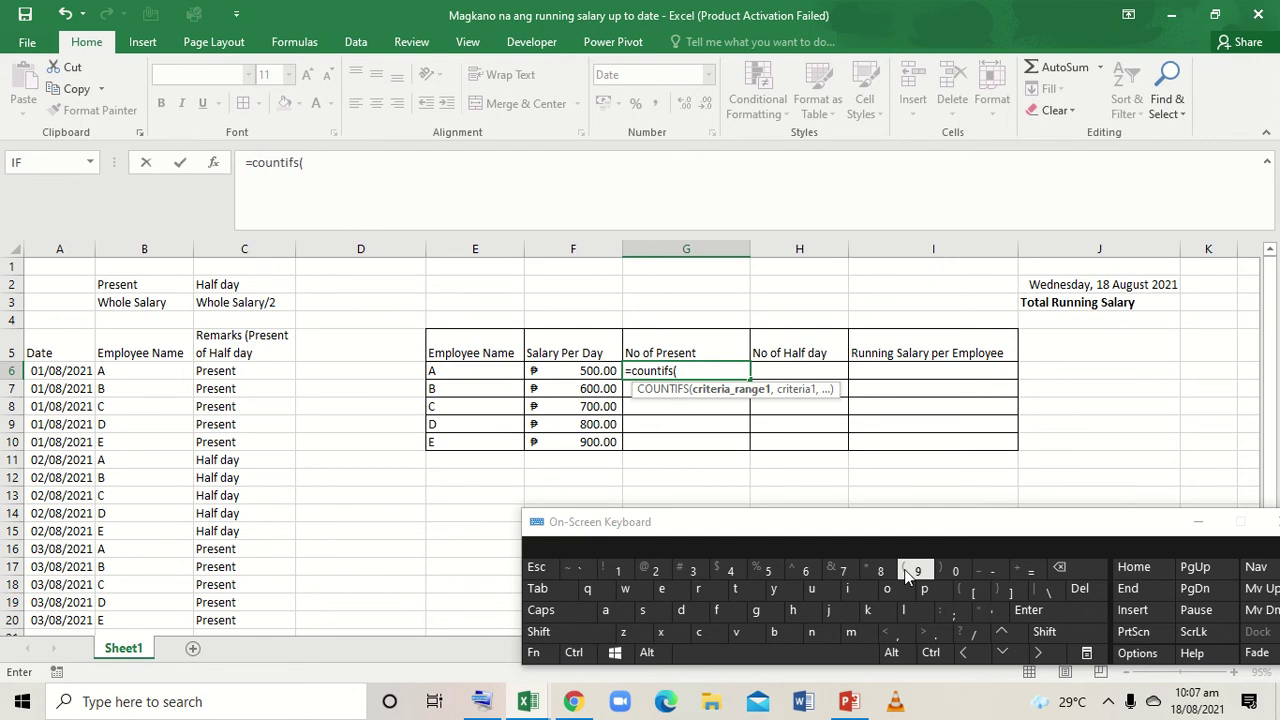
click(715, 395)
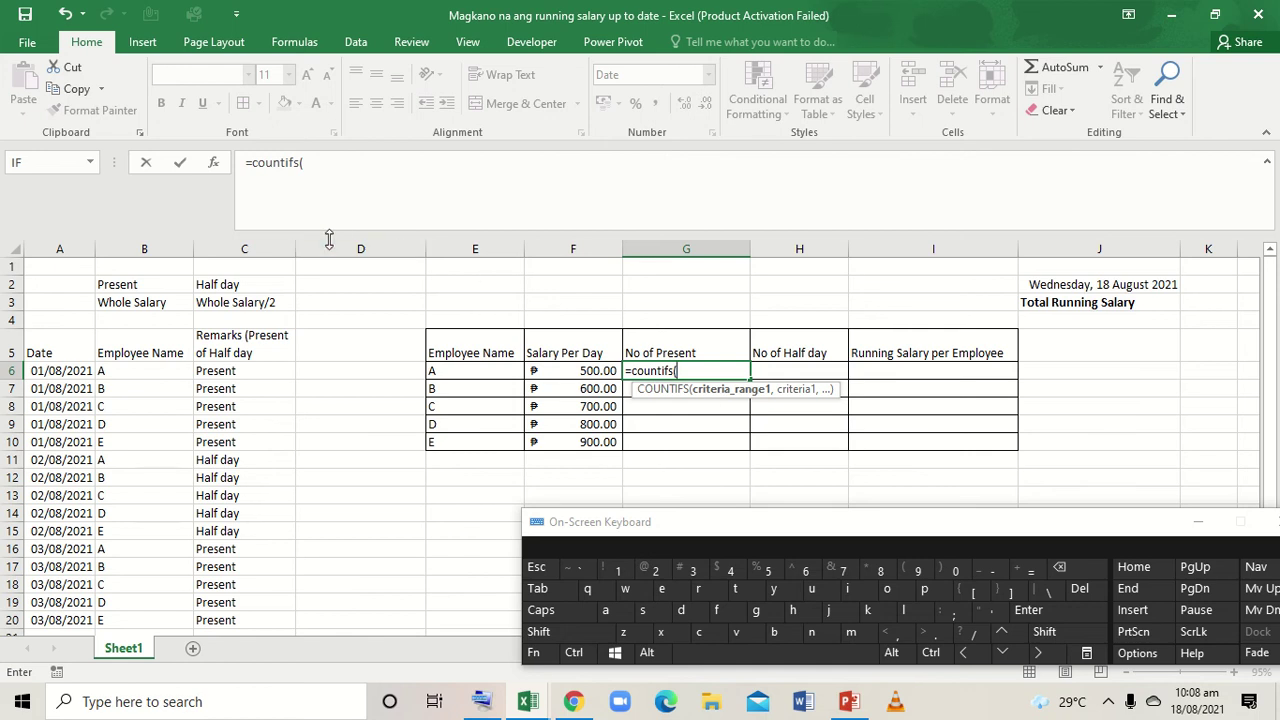
click(259, 244)
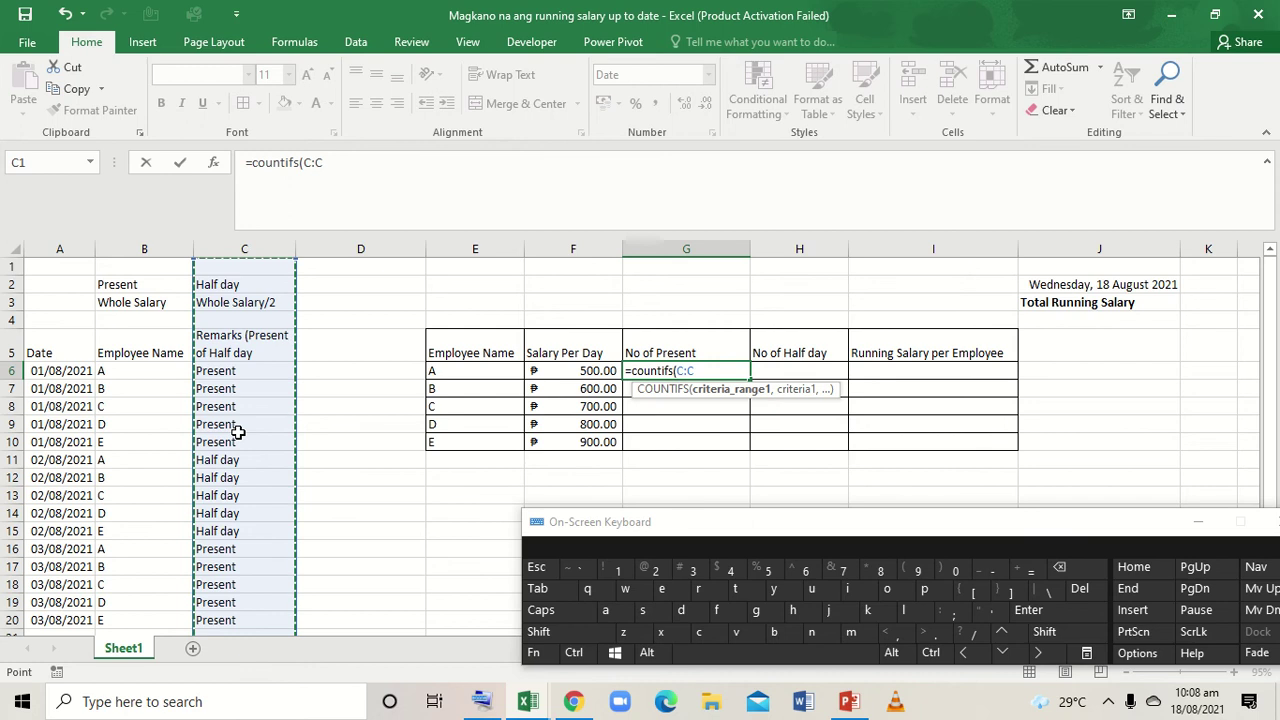
text(,)
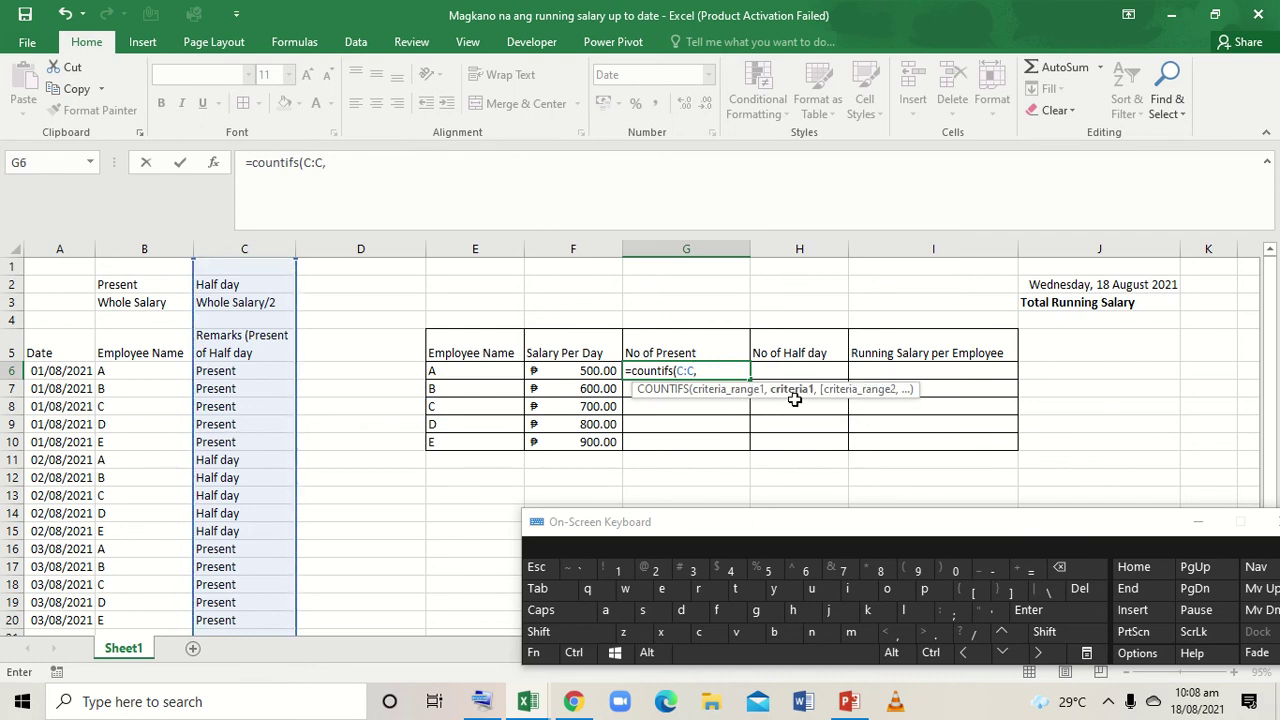
Complete the G6 COUNTIFS formula with B2 as first criterion, column B as second range and E6 as second criterion
click(141, 286)
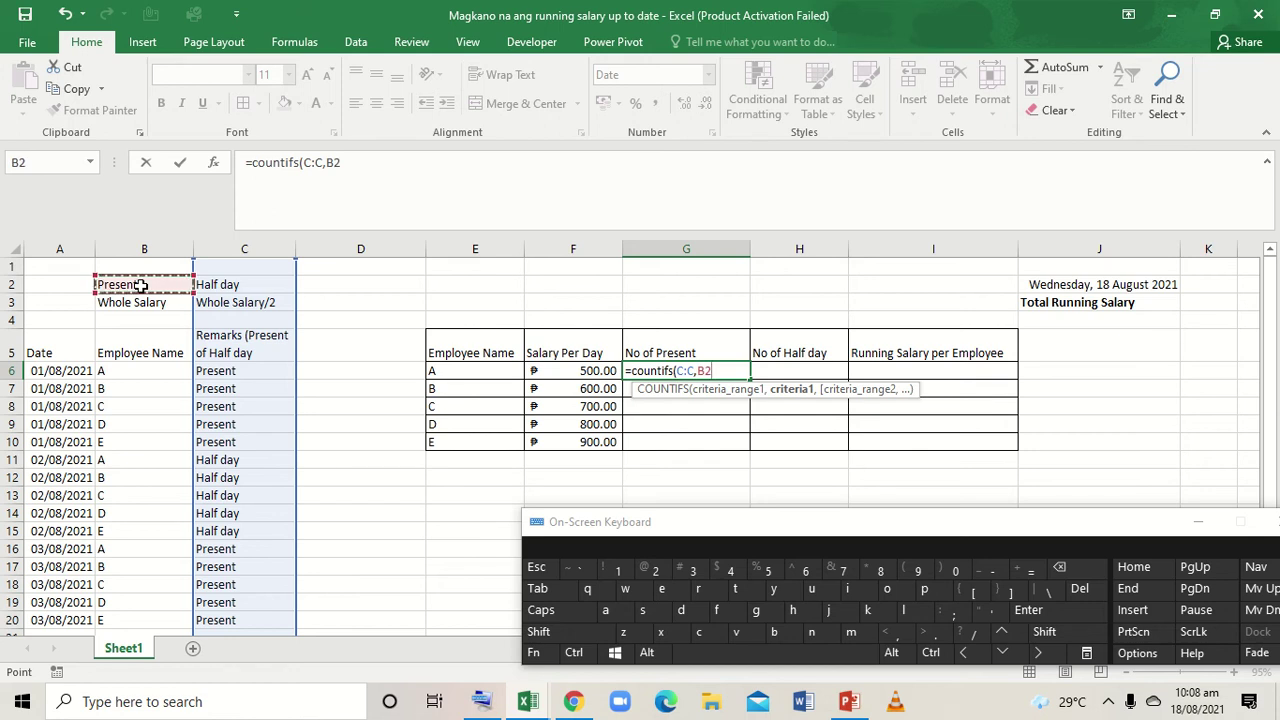
text(,)
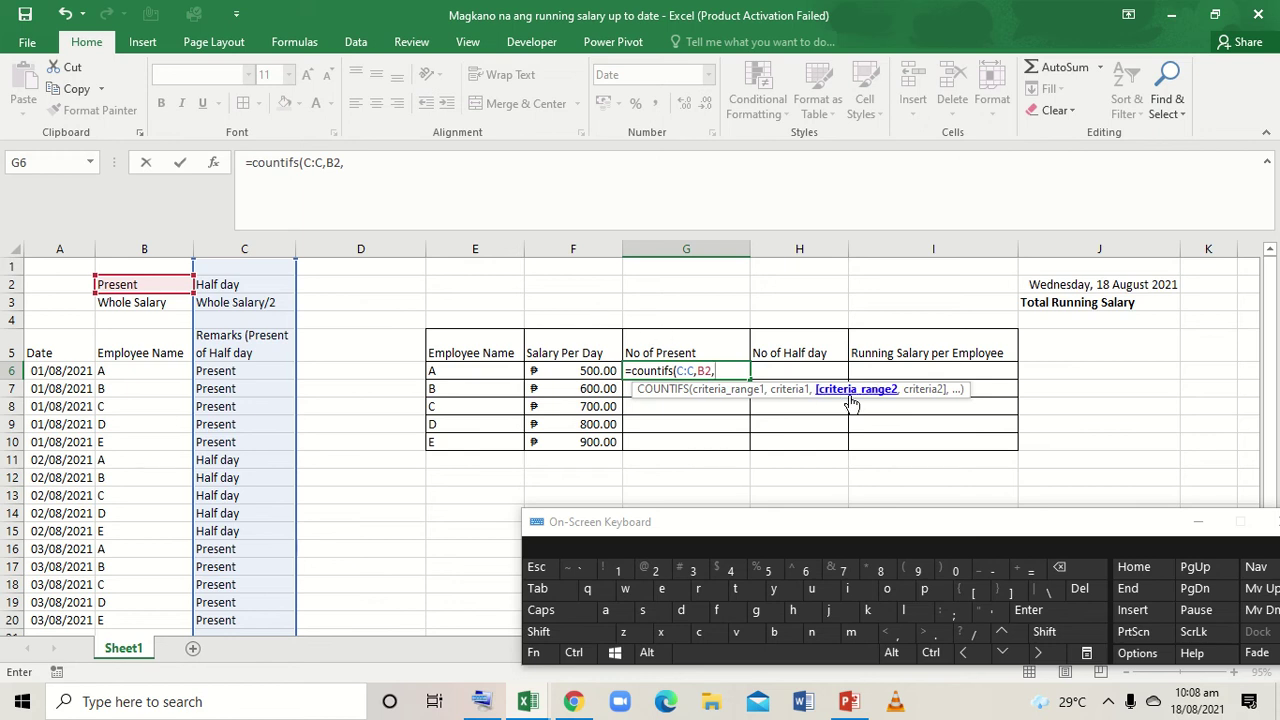
click(155, 247)
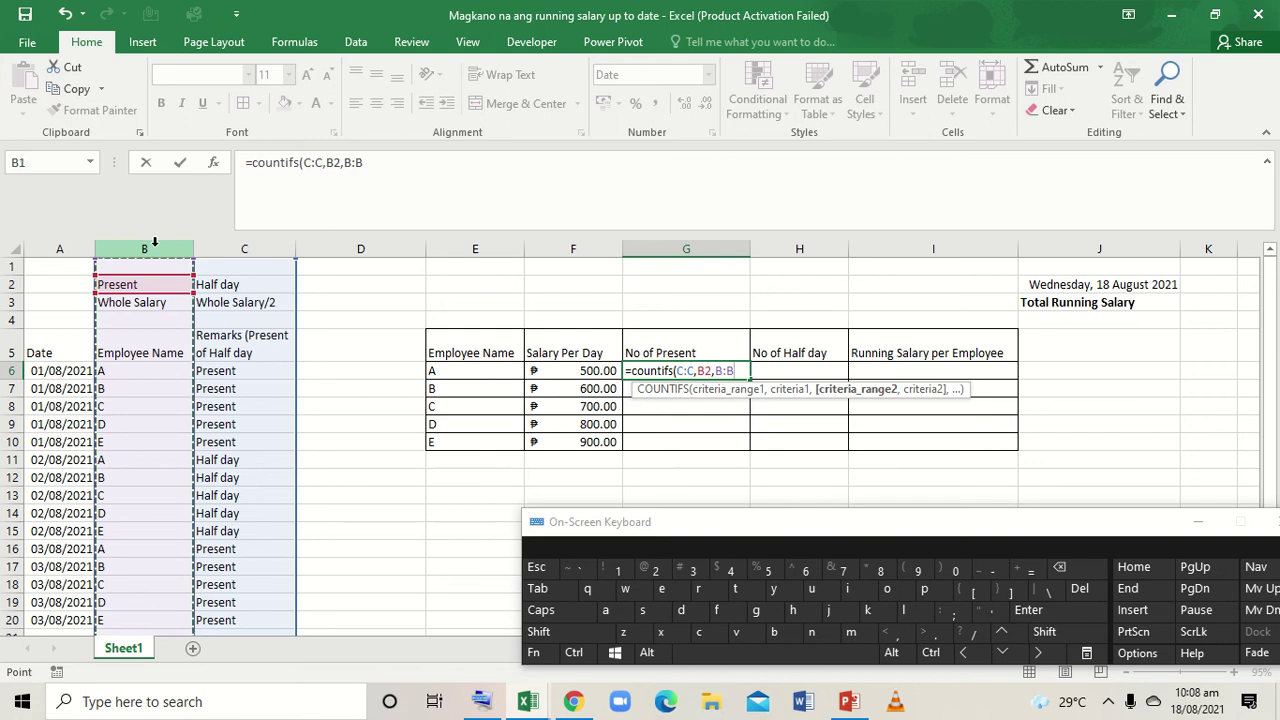
text(,)
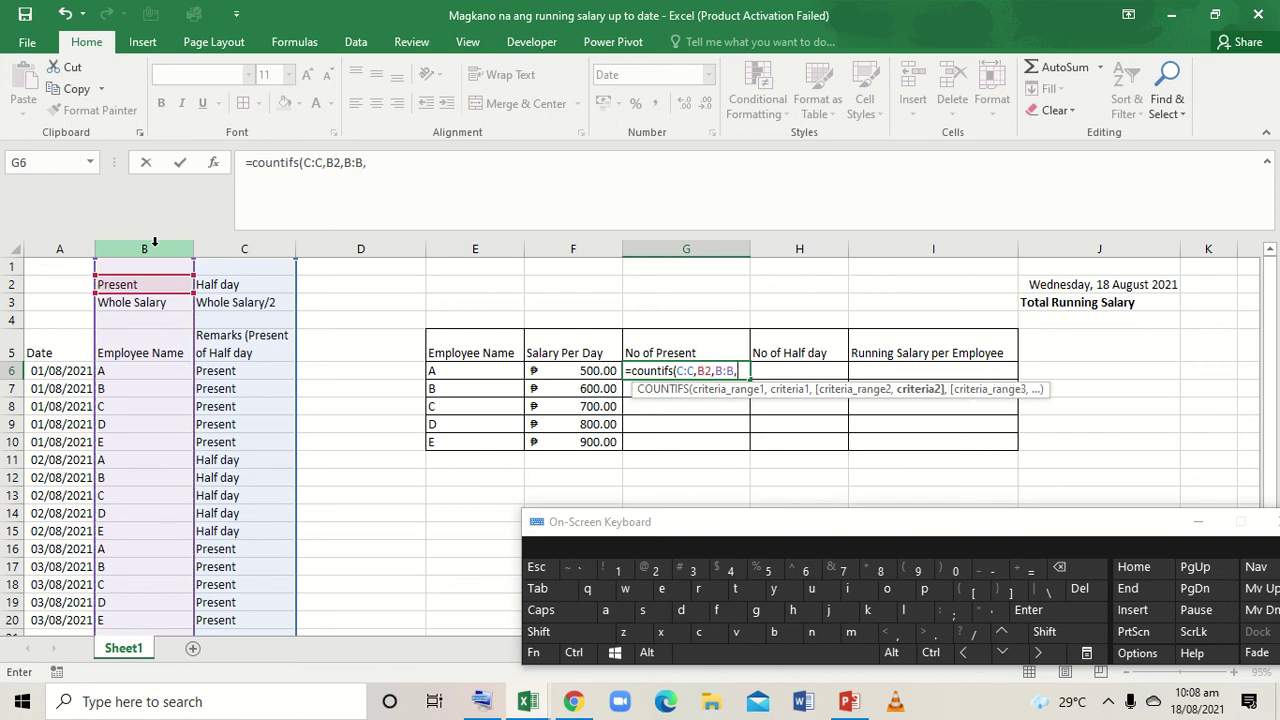
click(448, 371)
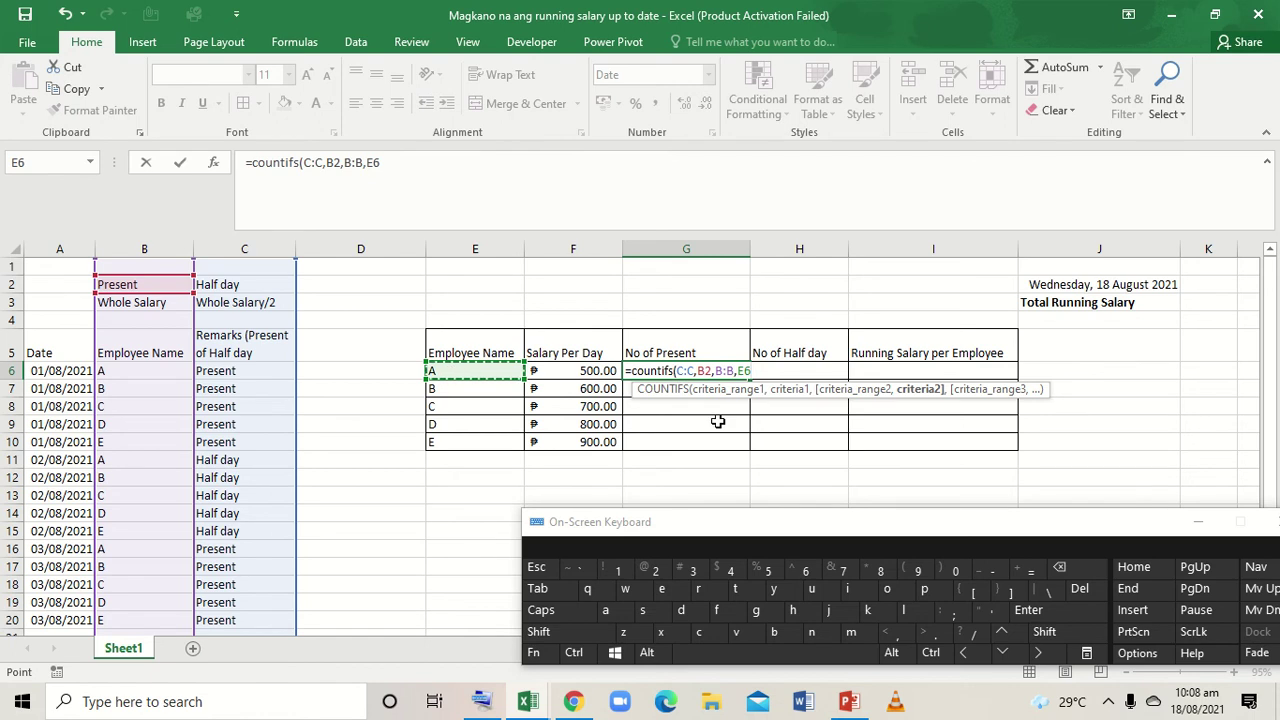
shift+click(944, 571)
key(Return)
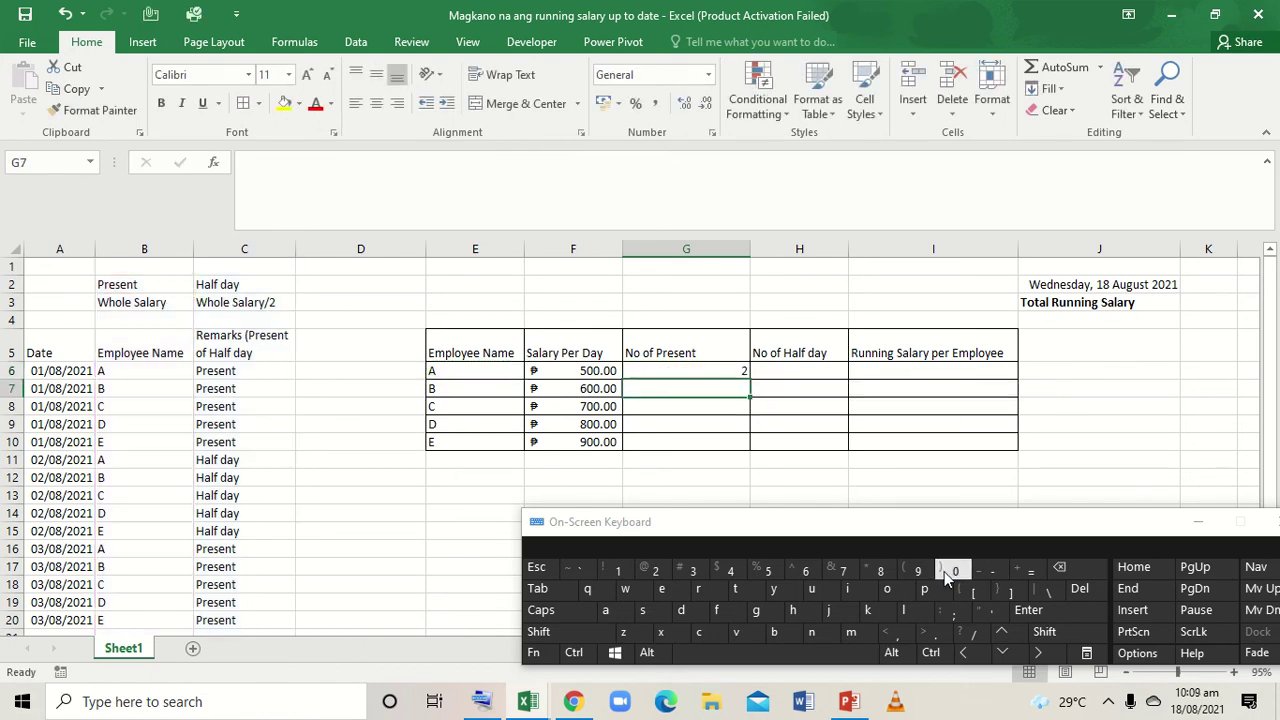
Check the G6 count against employee A's Present entries in rows 6 and 16 of the attendance log
click(718, 368)
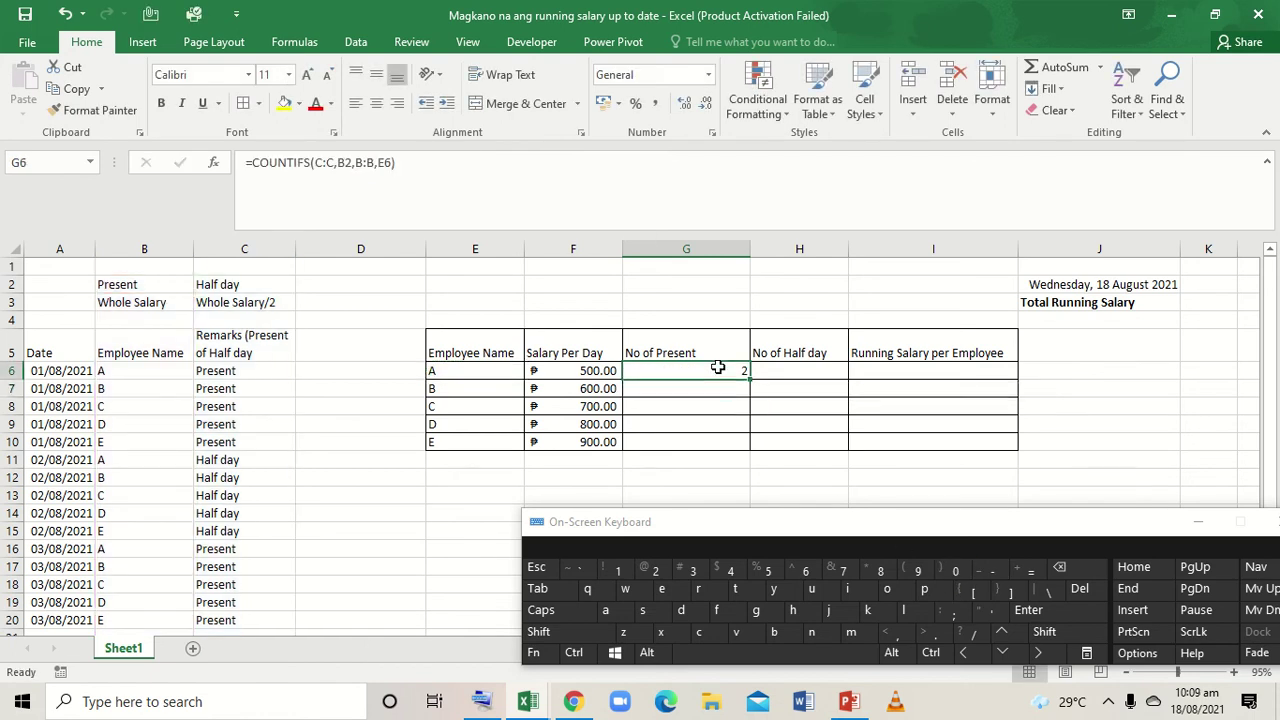
click(718, 368)
click(161, 372)
key(Right)
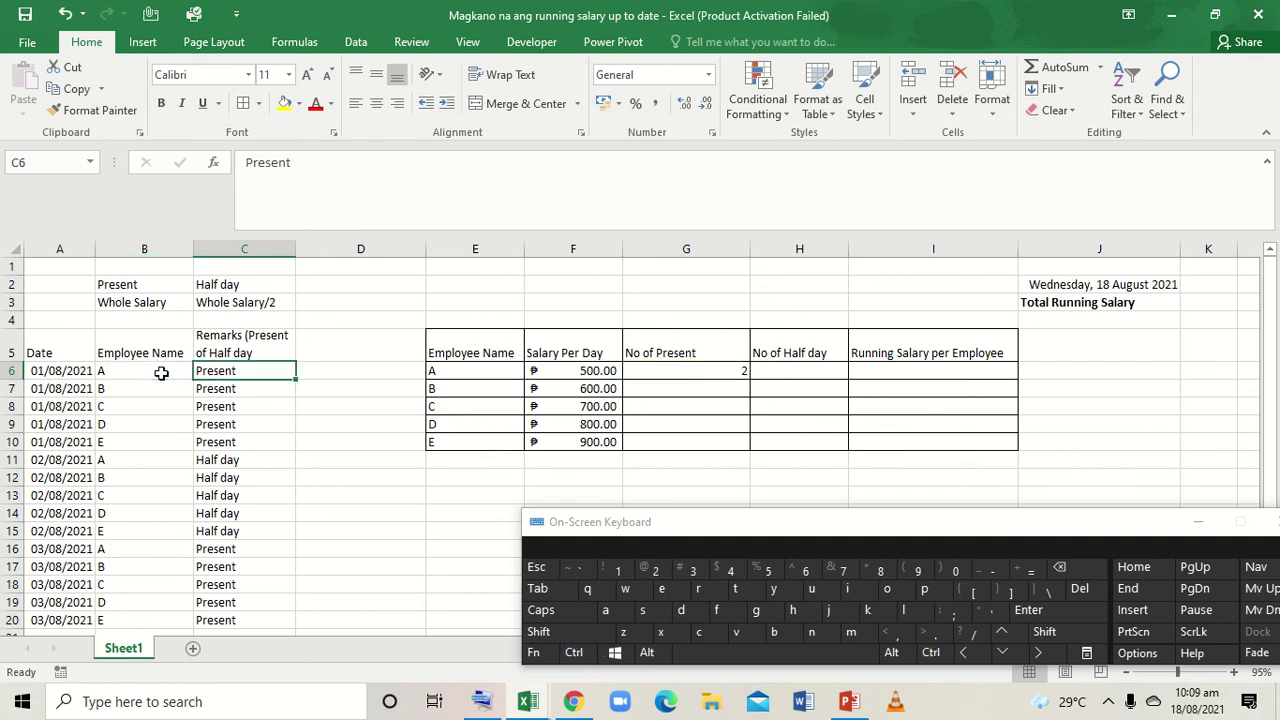
click(145, 553)
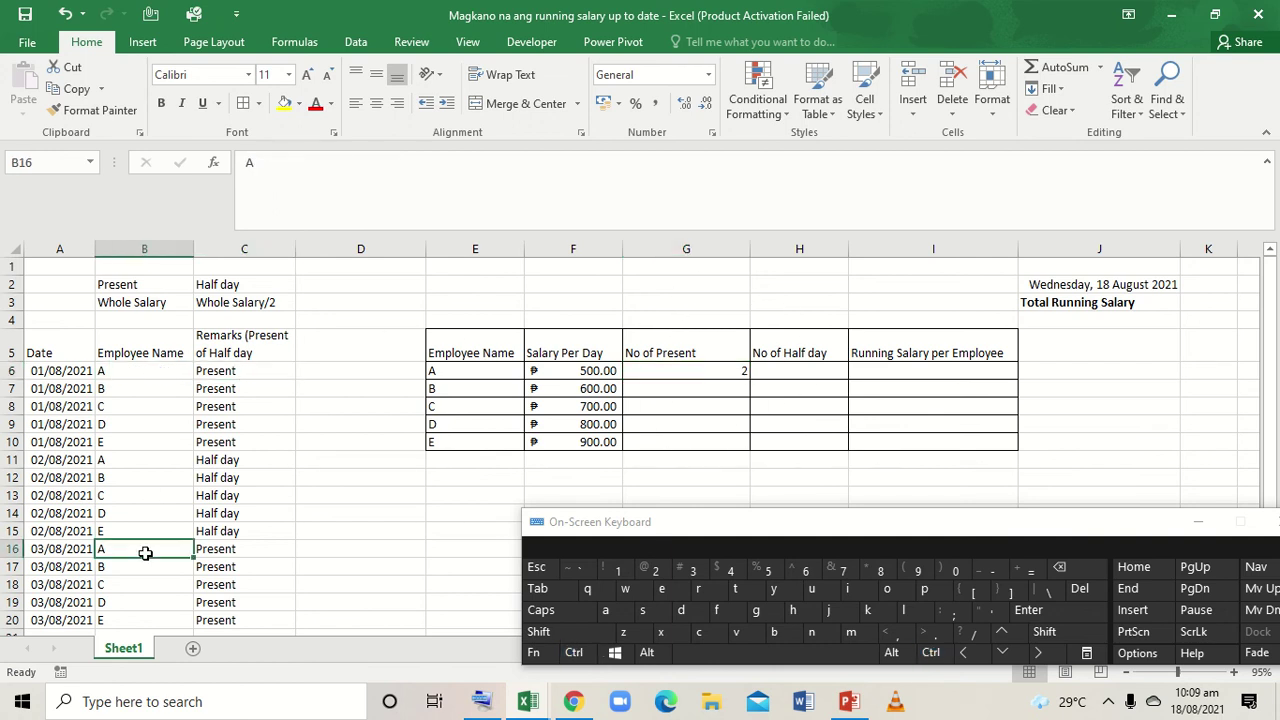
click(219, 558)
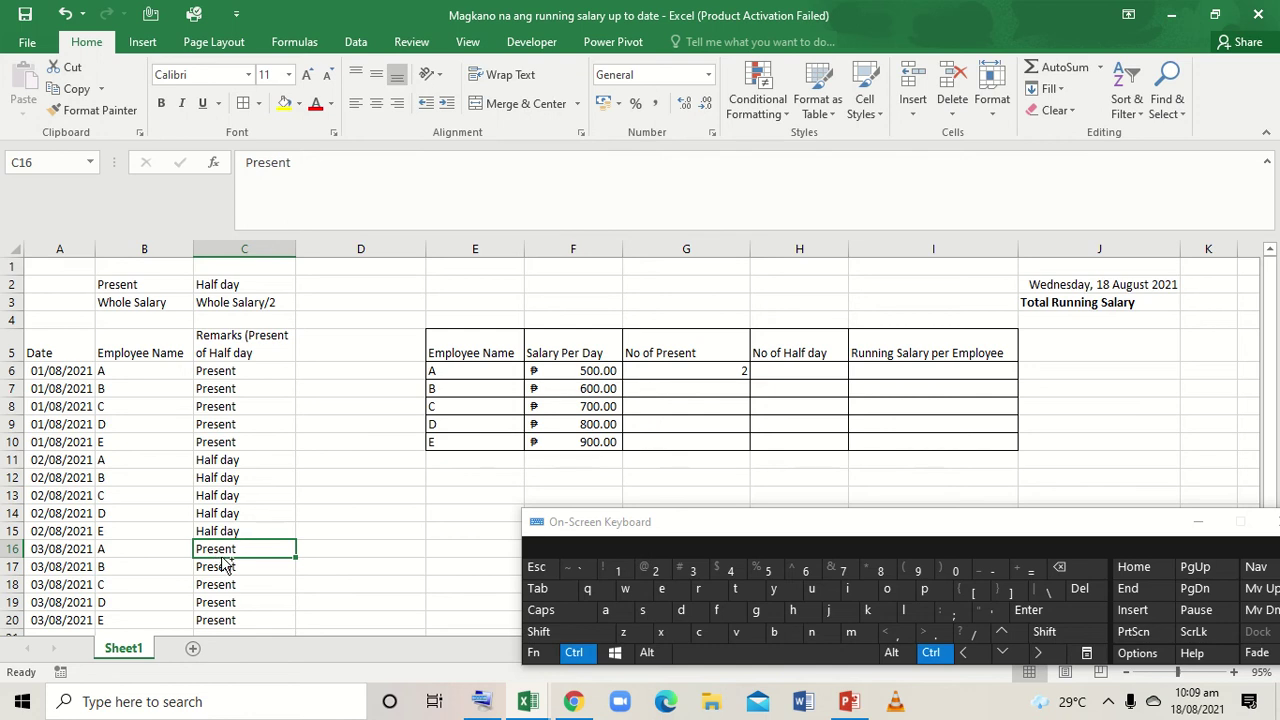
Copy employee A's name and Present remark from row 16 into B21:C21 to test the count formula
drag(181, 552, 214, 551)
key(ctrl+c)
key(Down)
key(Down)
key(Down)
key(Down)
key(Down)
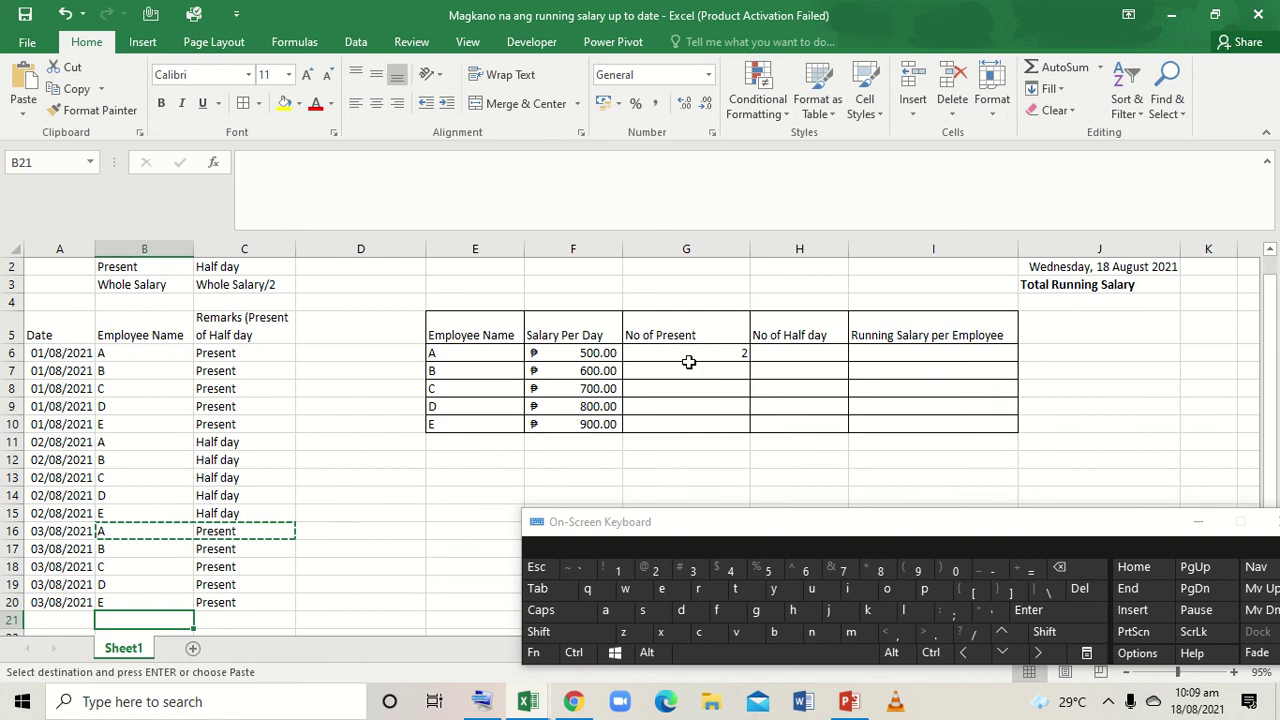
key(ctrl+v)
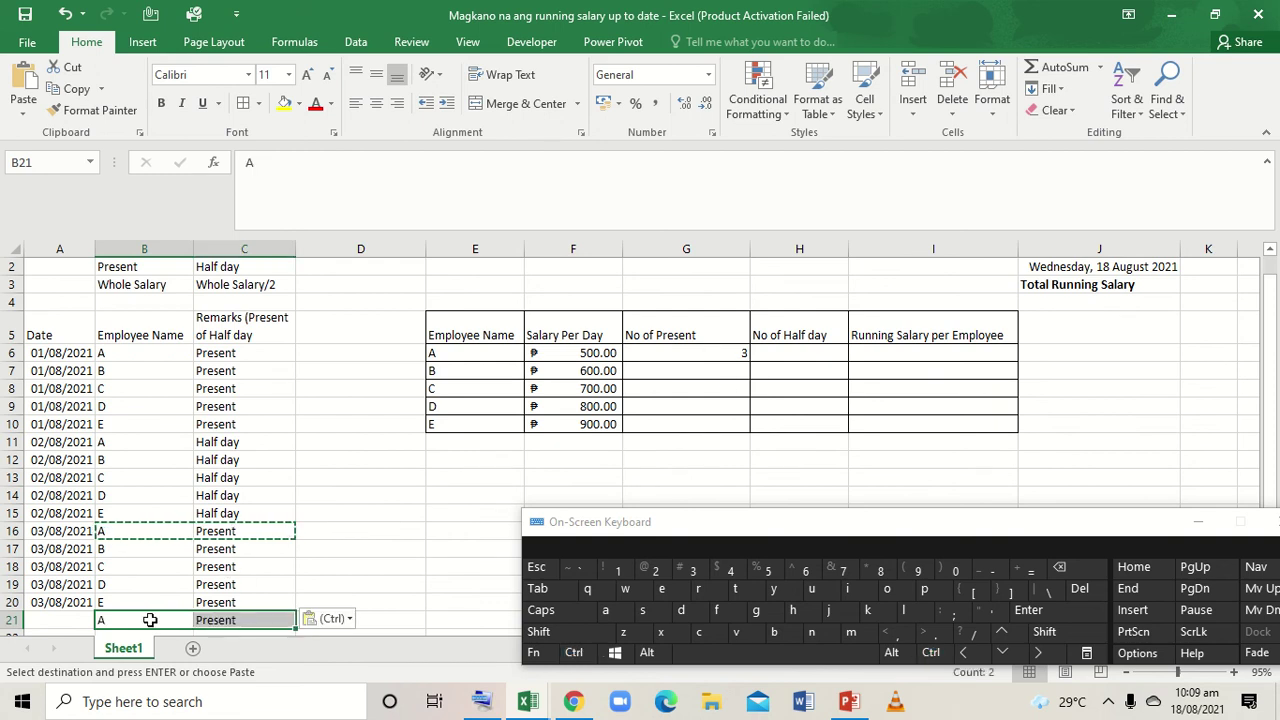
Review columns C and B used by the formula, and clear the test entry from B21:C21
click(245, 240)
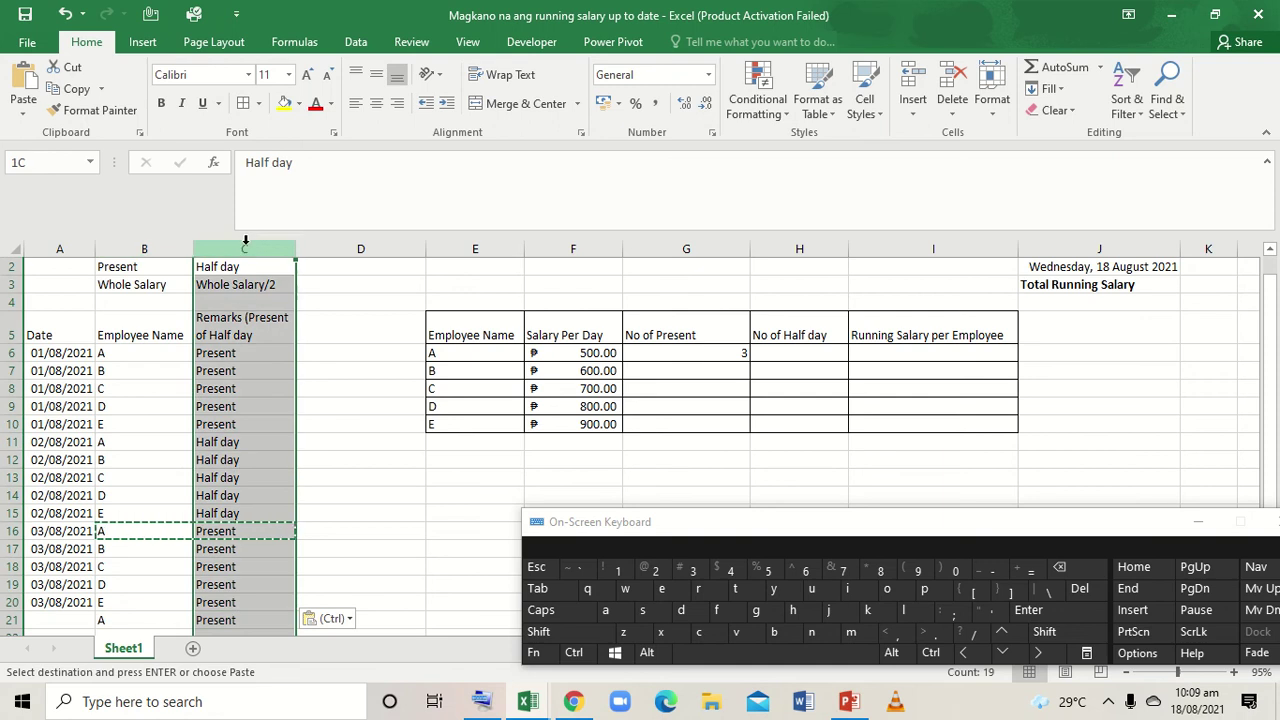
click(167, 240)
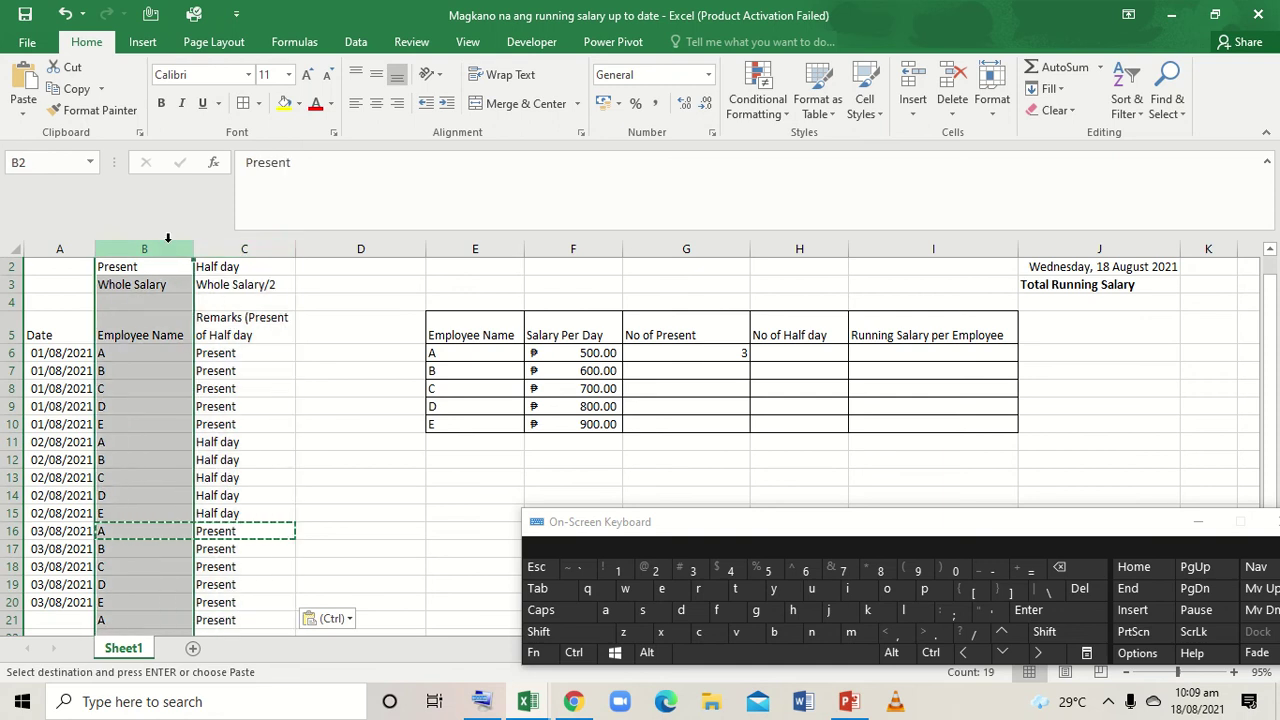
key(Down)
key(Down)
key(Down)
key(Down)
key(Down)
key(Down)
key(Down)
key(Down)
key(Down)
key(Down)
key(Down)
key(Down)
key(Down)
key(Down)
key(Down)
key(Down)
key(Down)
key(Down)
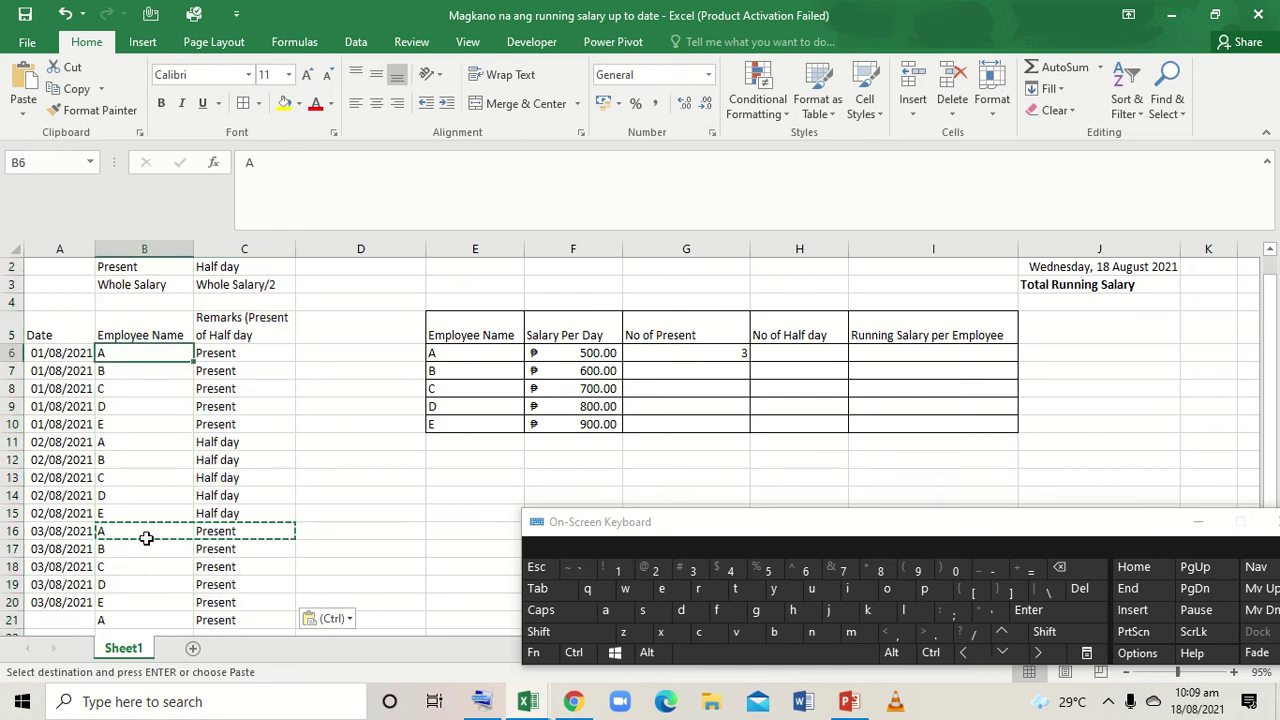
key(Down)
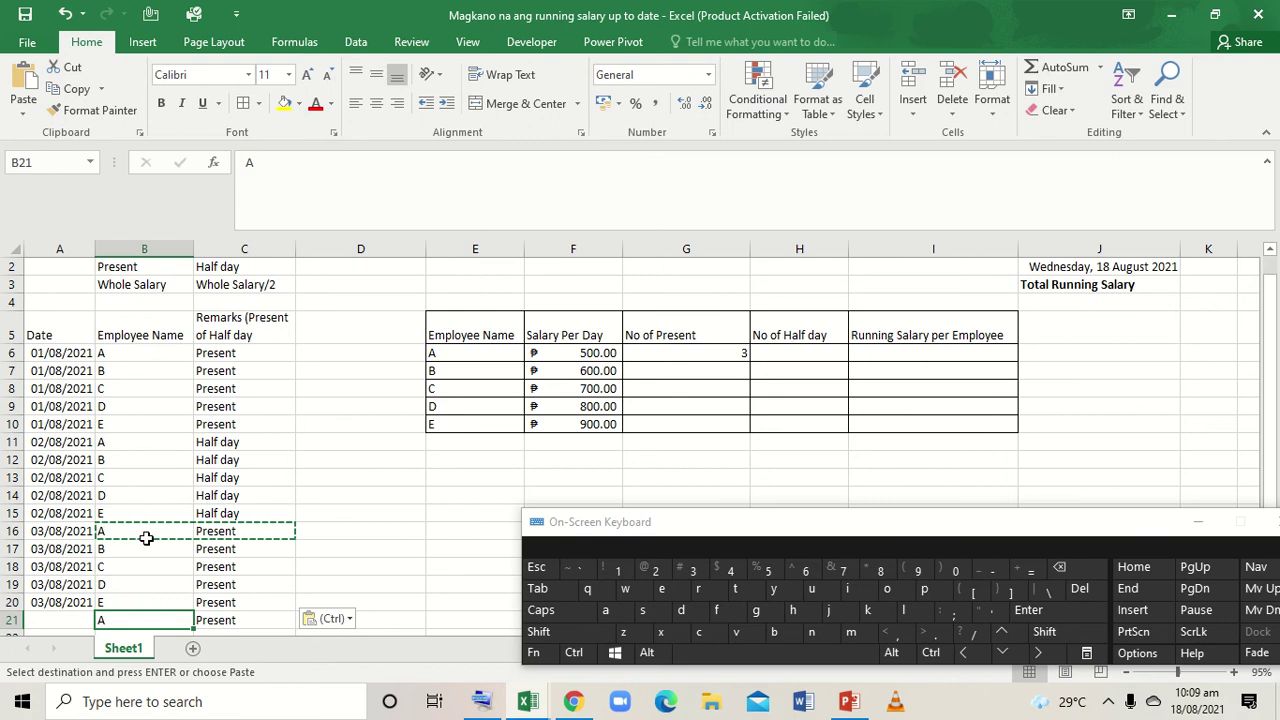
key(Delete)
key(Right)
key(Delete)
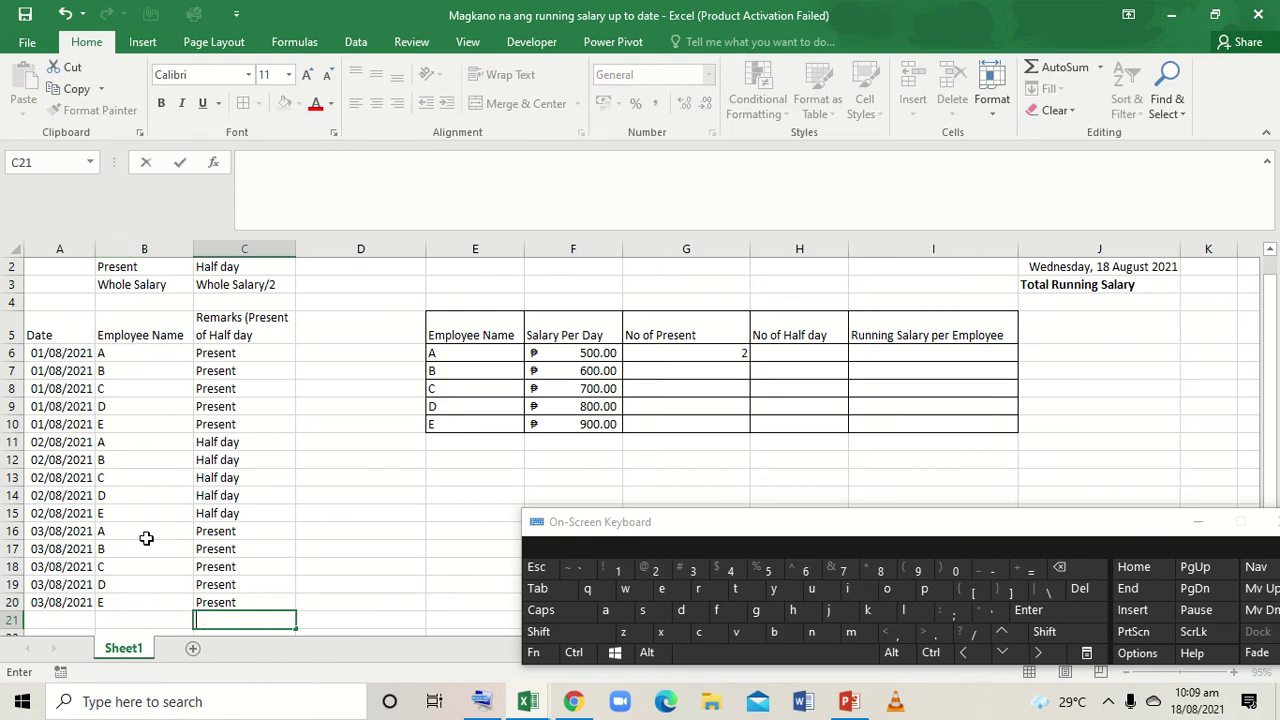
key(Up)
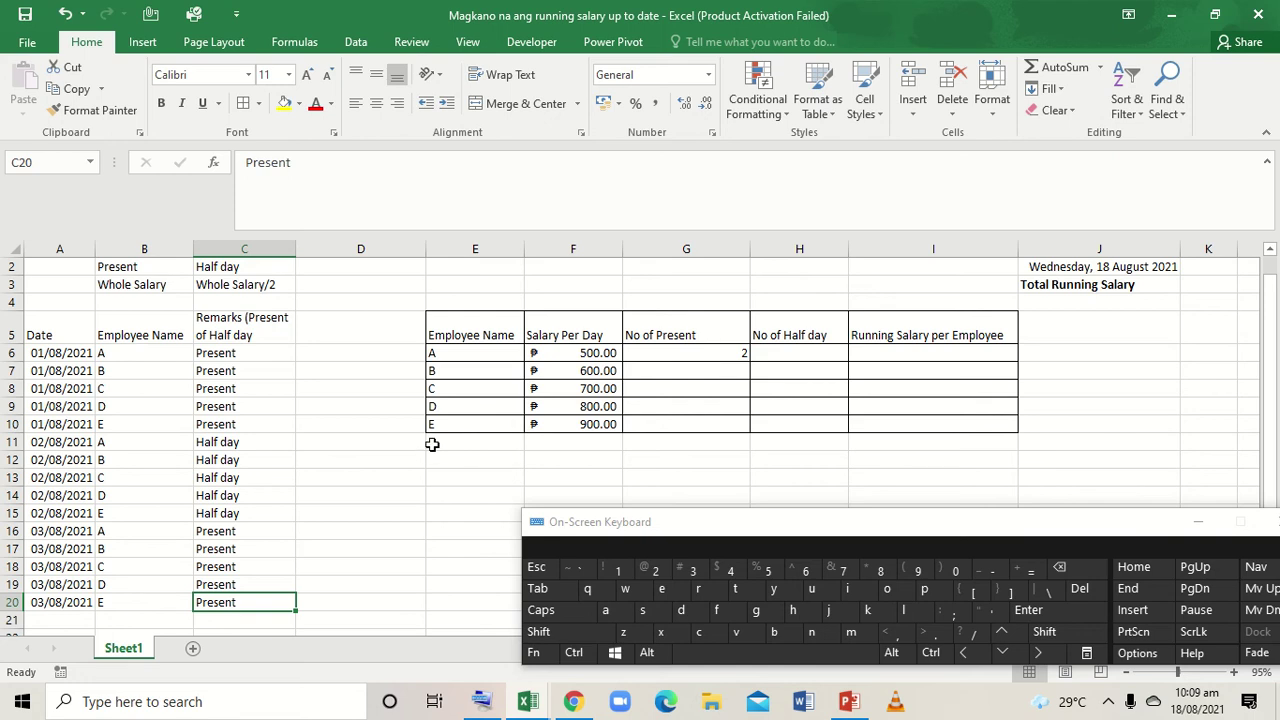
Make the Present criterion in G6's COUNTIFS formula absolute as $B$2, and fill the formula down to G10
click(679, 353)
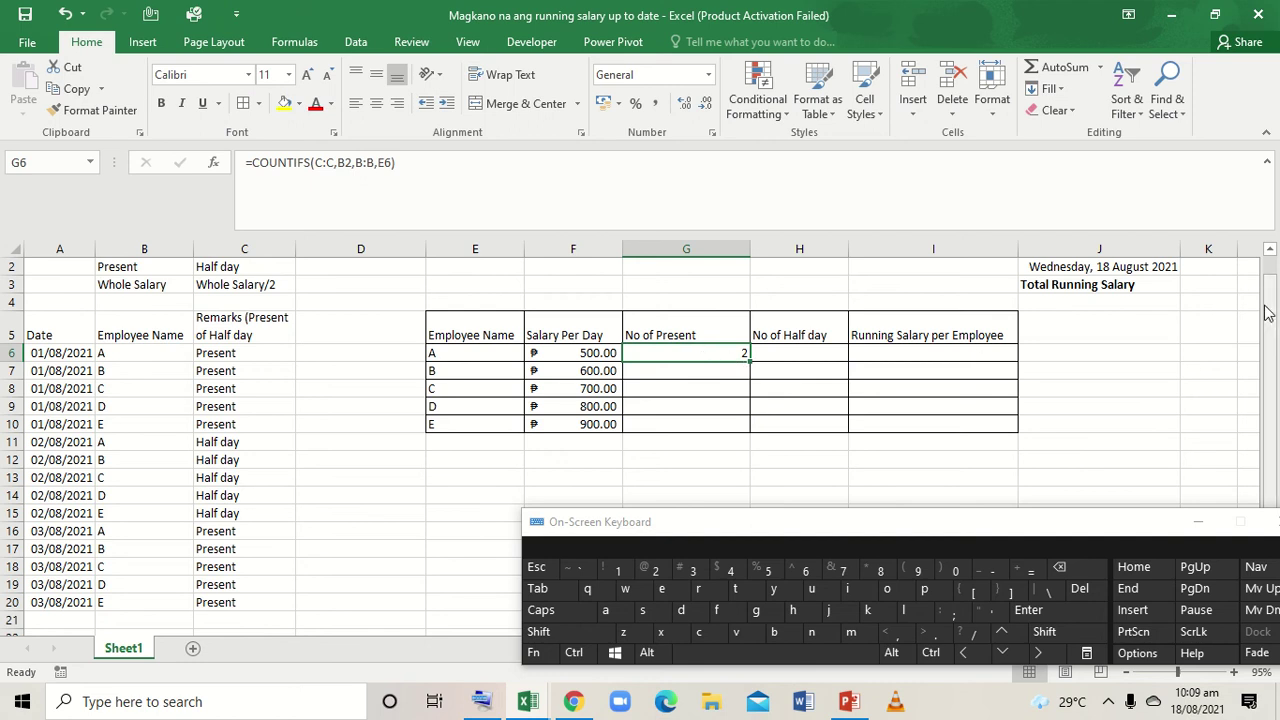
drag(1270, 312, 1265, 277)
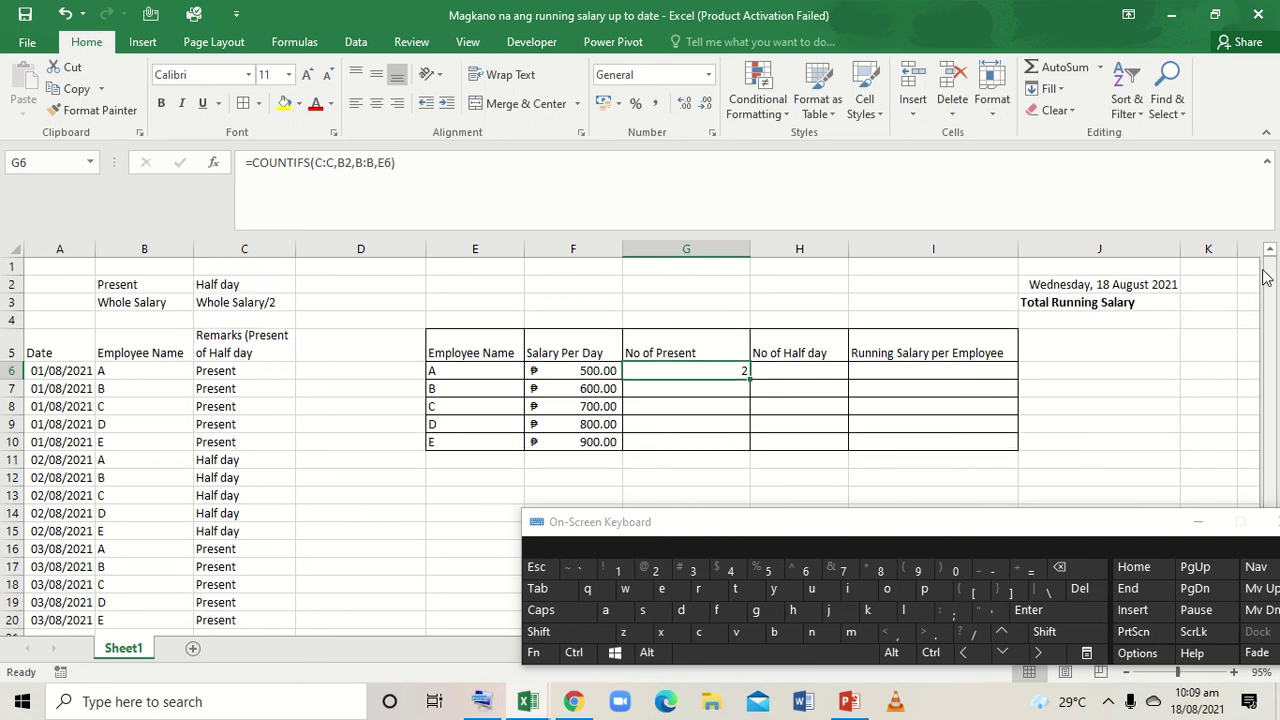
double_click(700, 371)
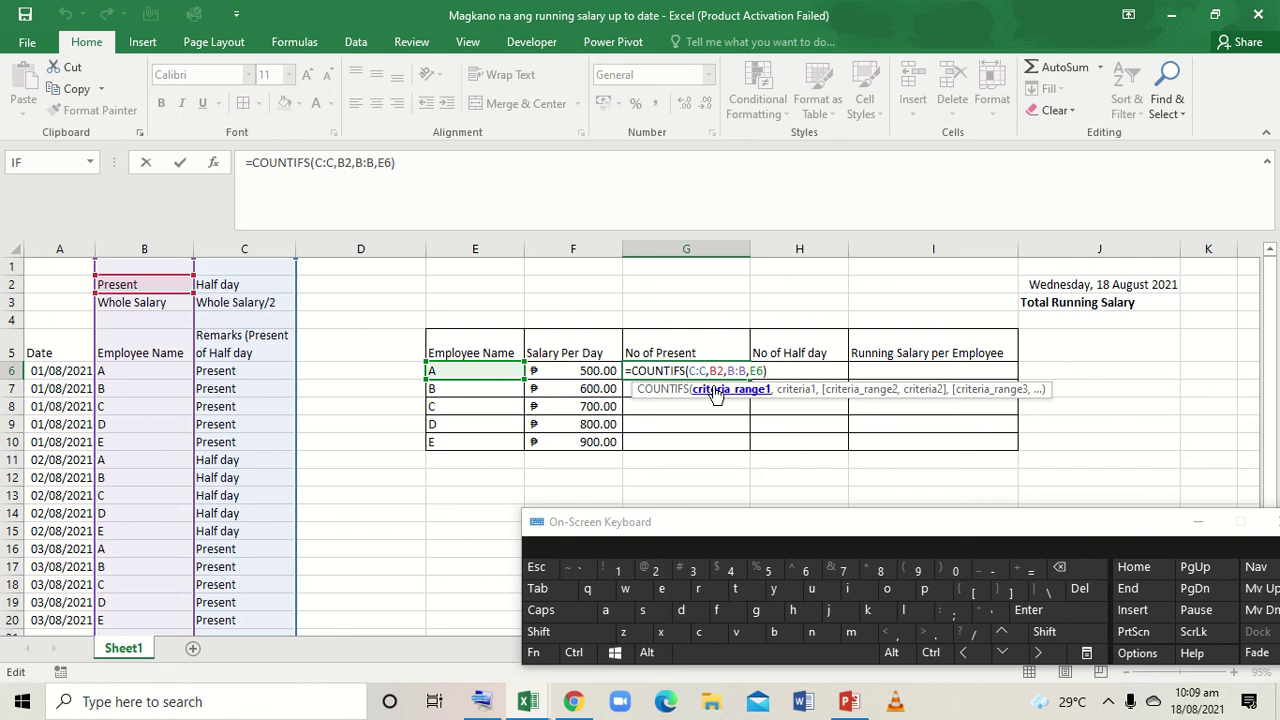
click(269, 245)
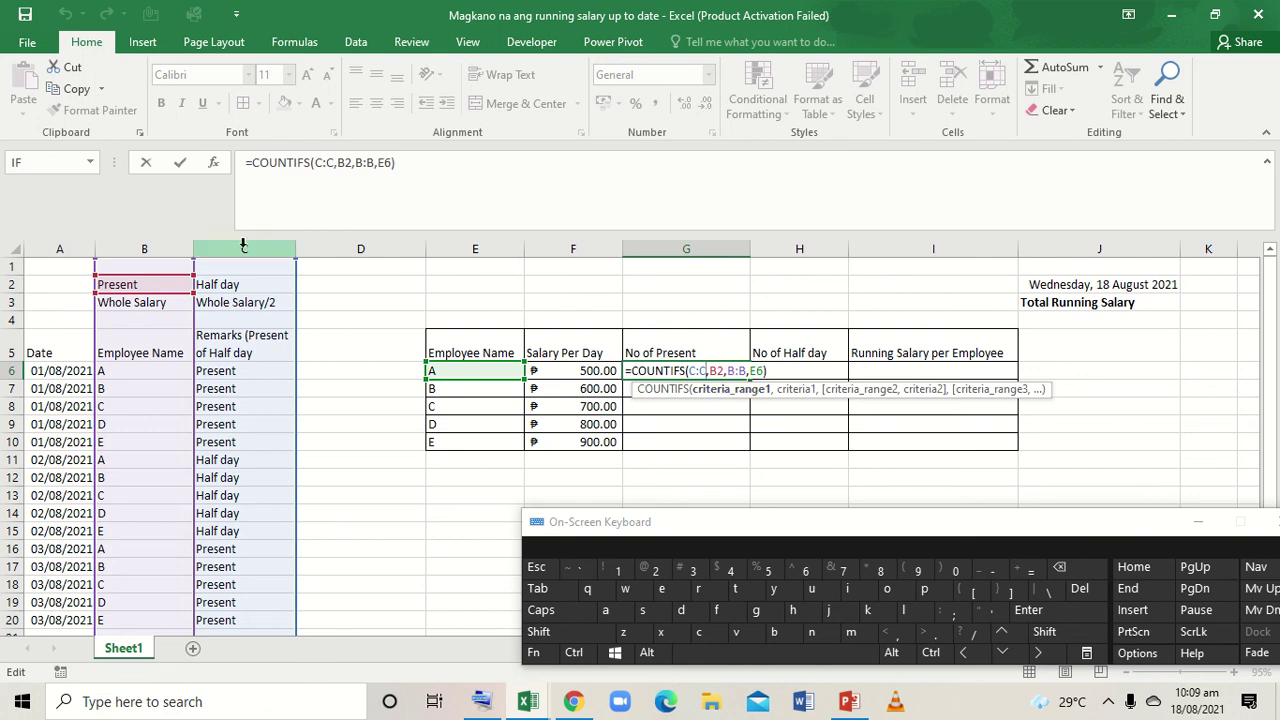
click(182, 245)
click(234, 249)
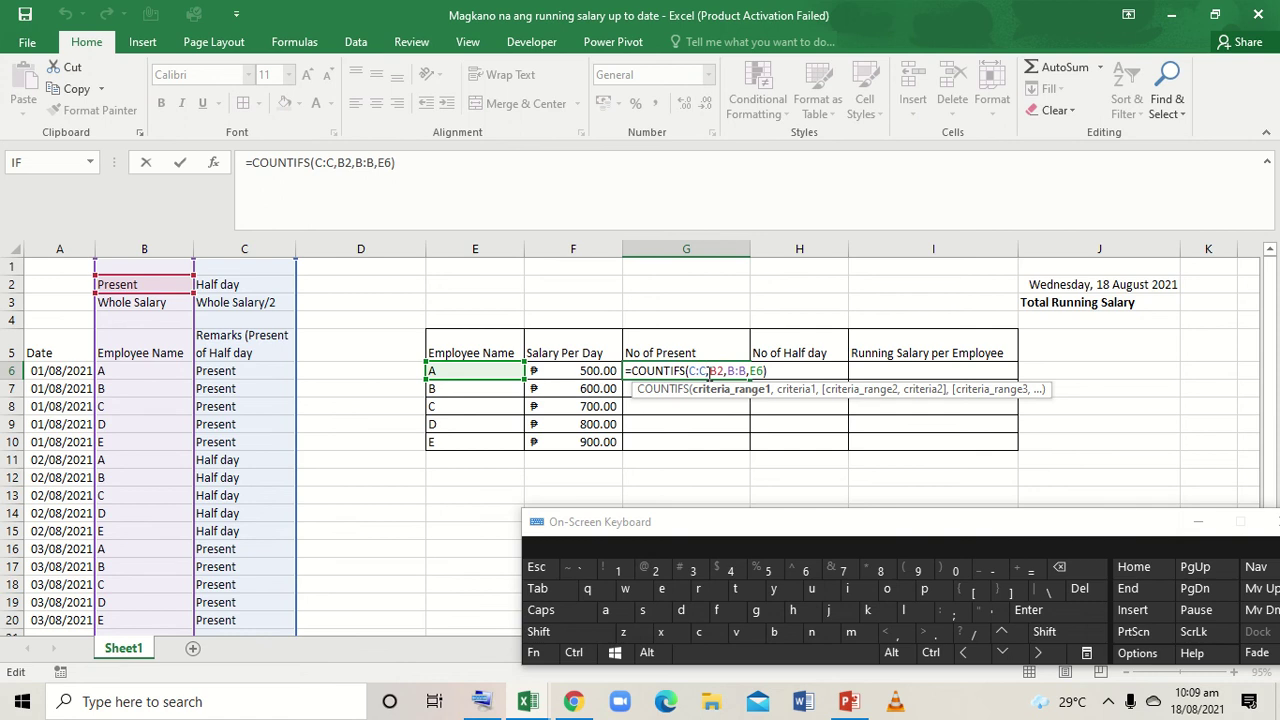
click(707, 371)
click(711, 371)
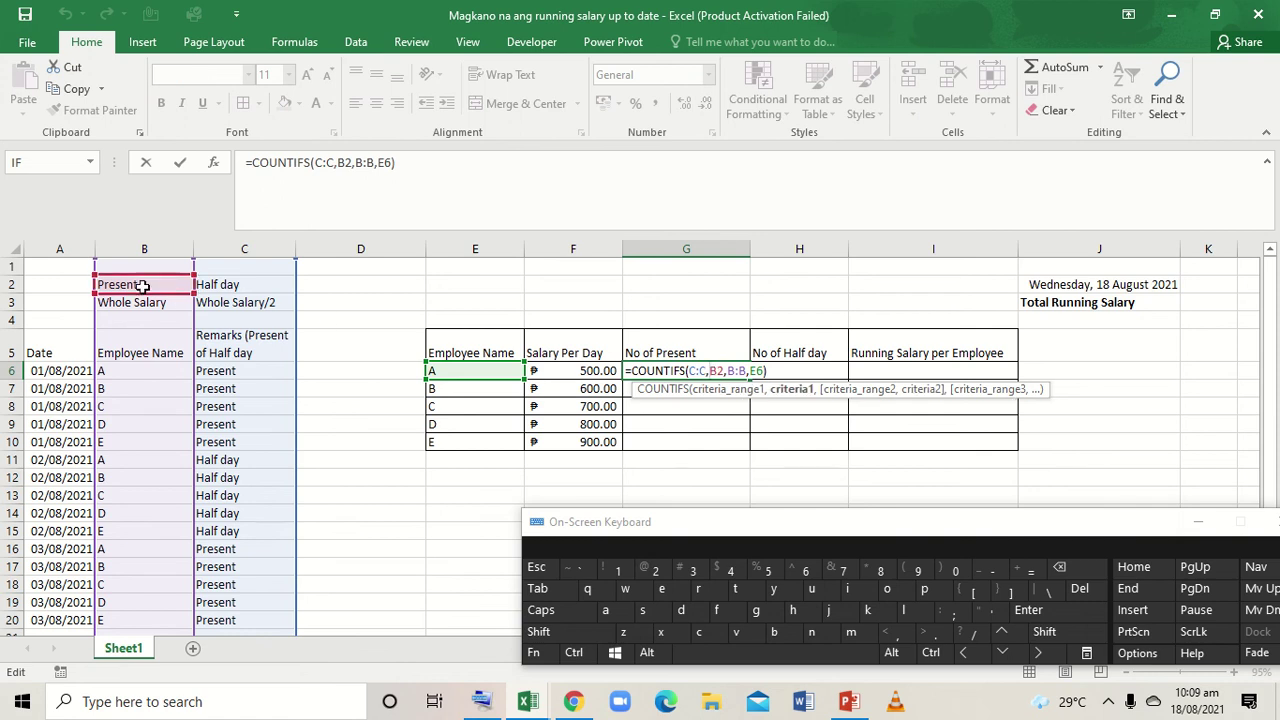
shift+click(731, 571)
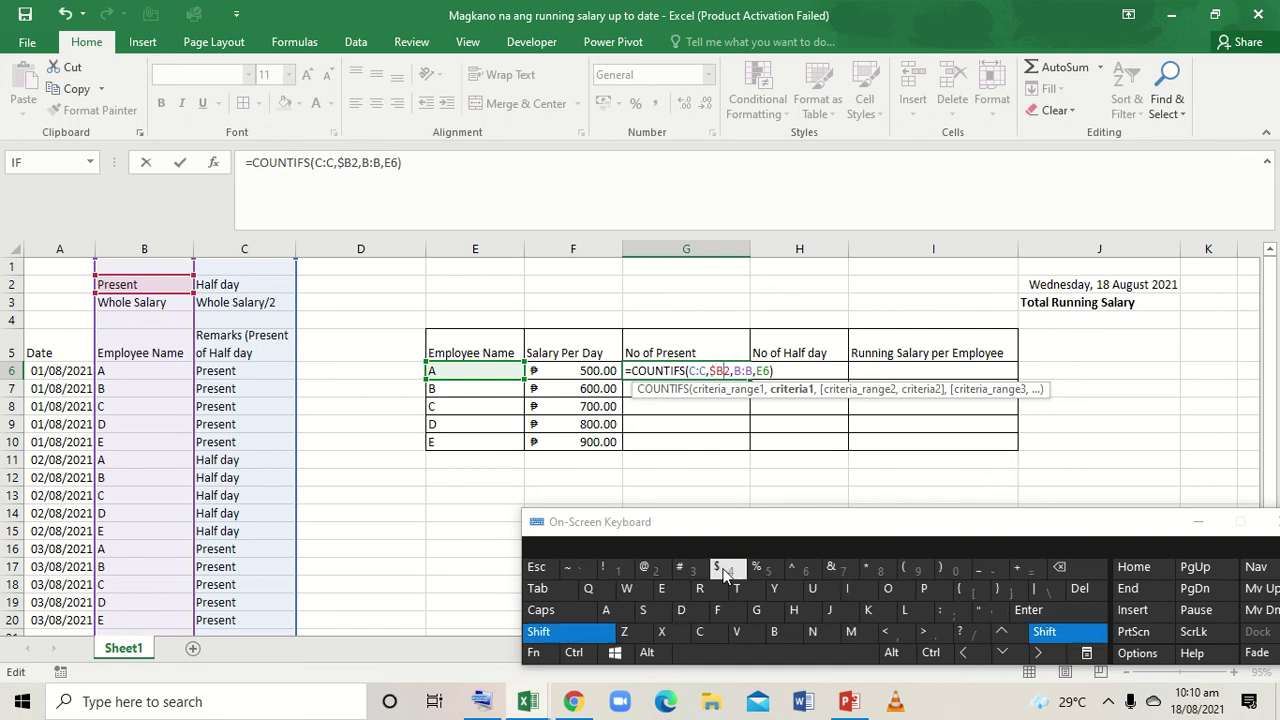
text($)
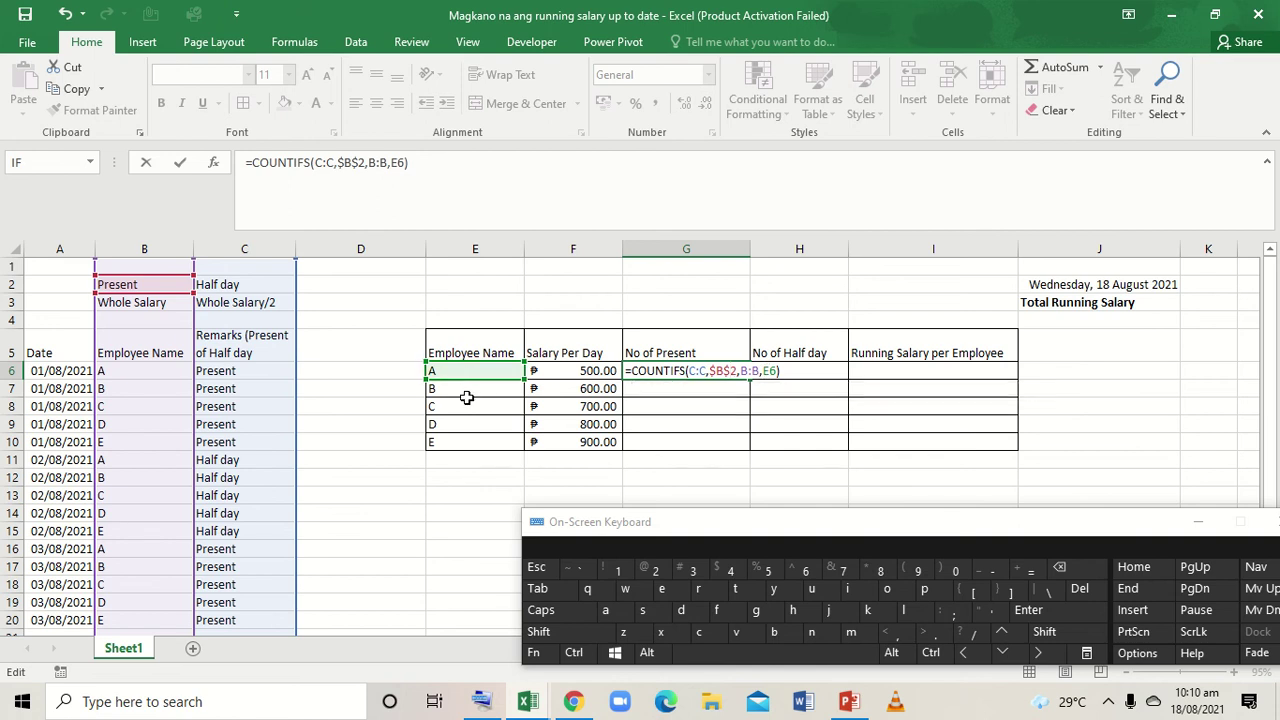
key(Return)
click(668, 370)
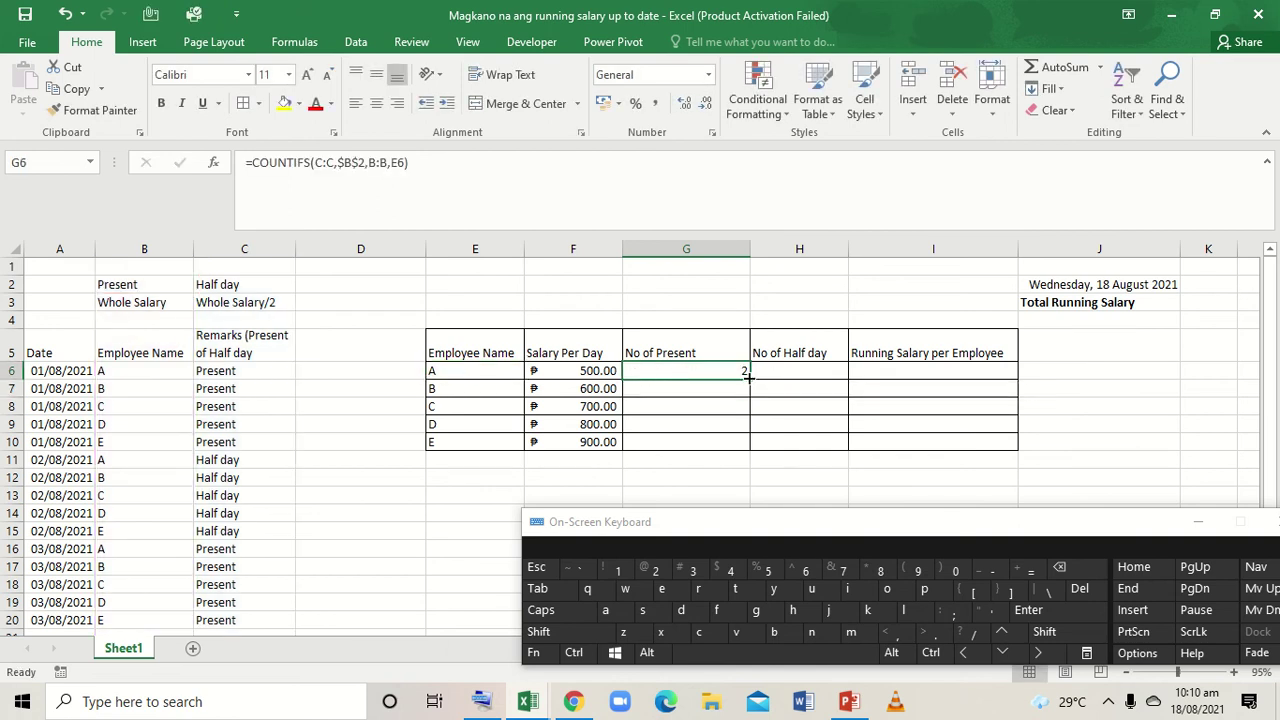
double_click(748, 377)
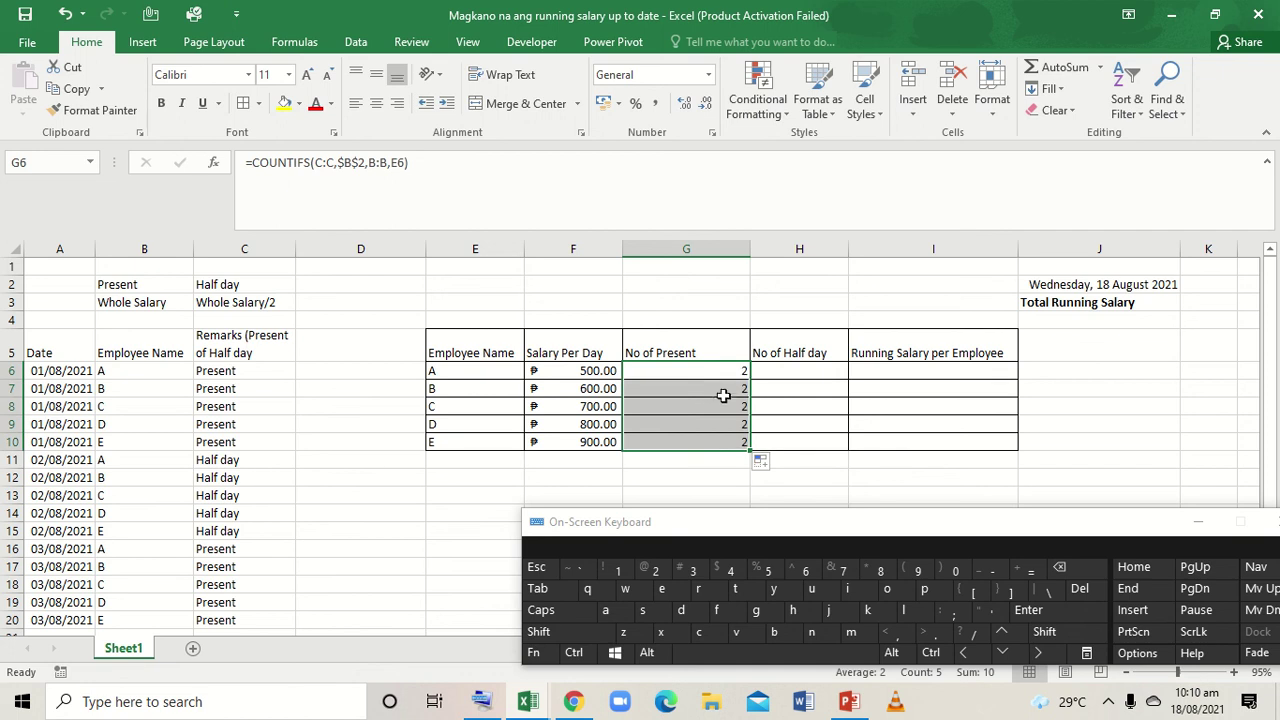
Inspect the copied COUNTIFS formula in G7, comparing its fixed Present criterion with its employee name reference
click(726, 394)
key(Down)
key(Down)
key(Down)
double_click(723, 393)
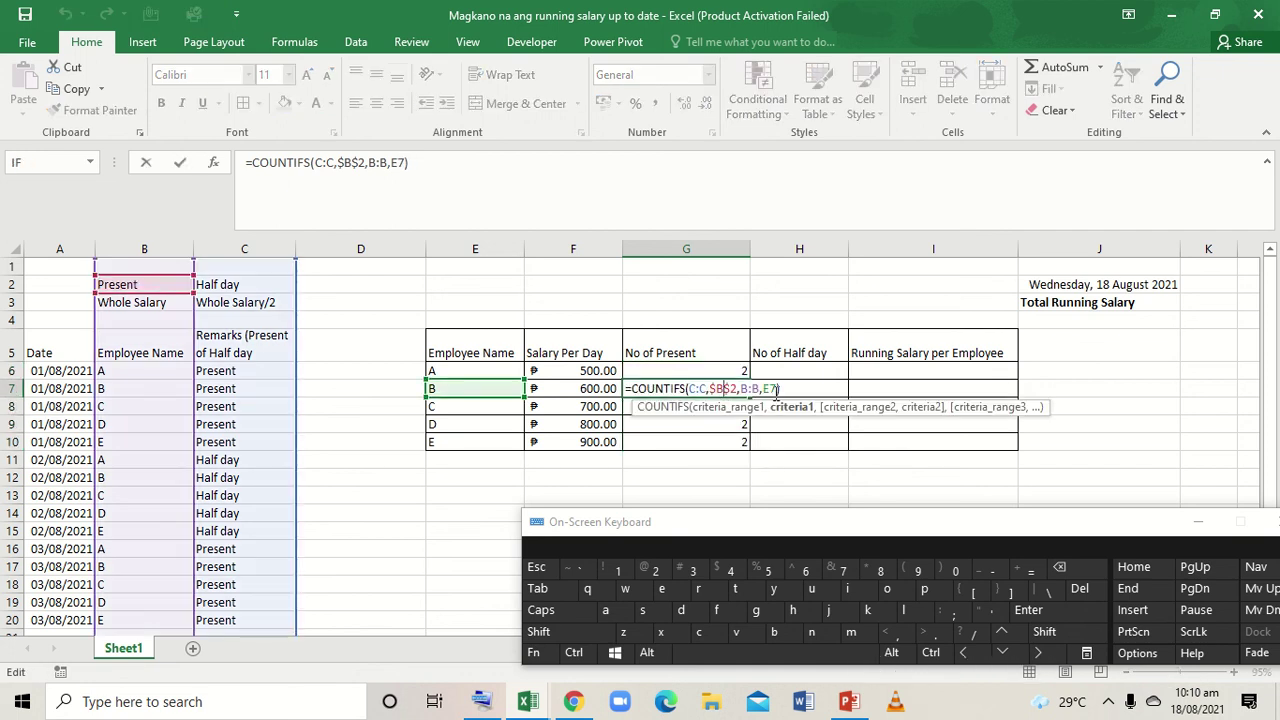
key(ctrl)
key(ctrl)
key(ctrl)
key(Return)
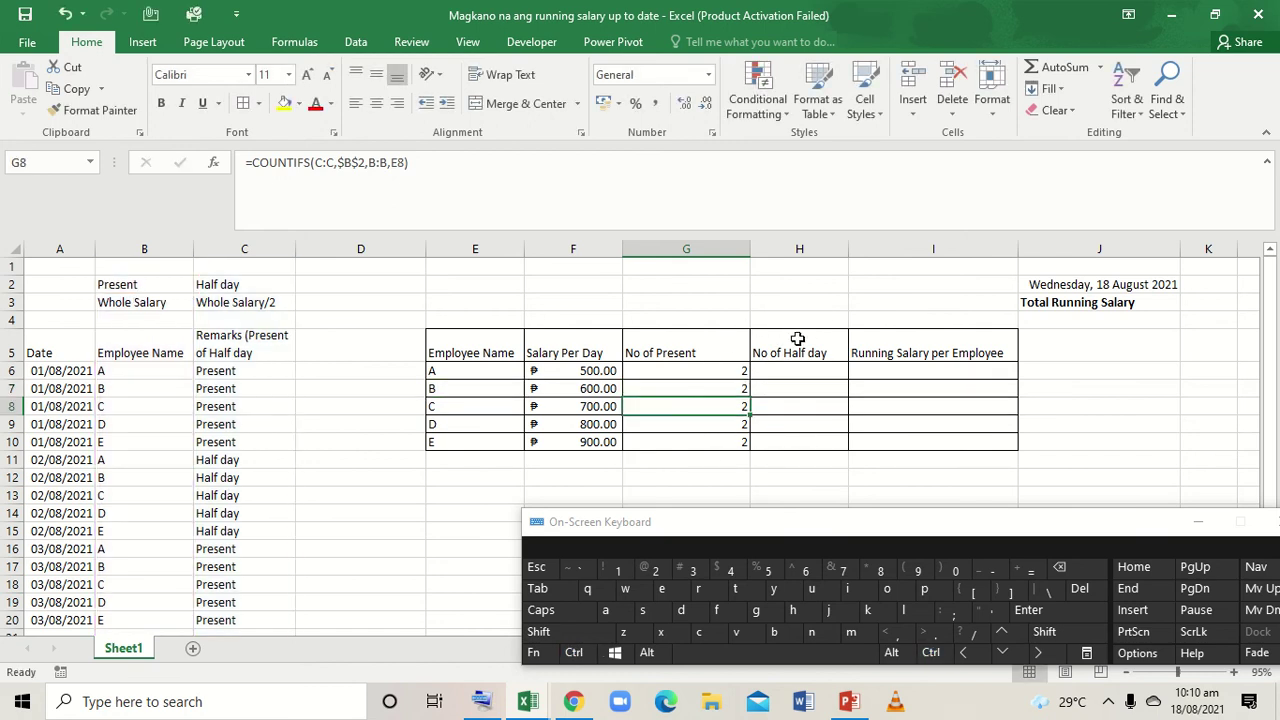
Start a COUNTIFS formula in H6 under No of Half day with column C as the first criteria range
click(792, 372)
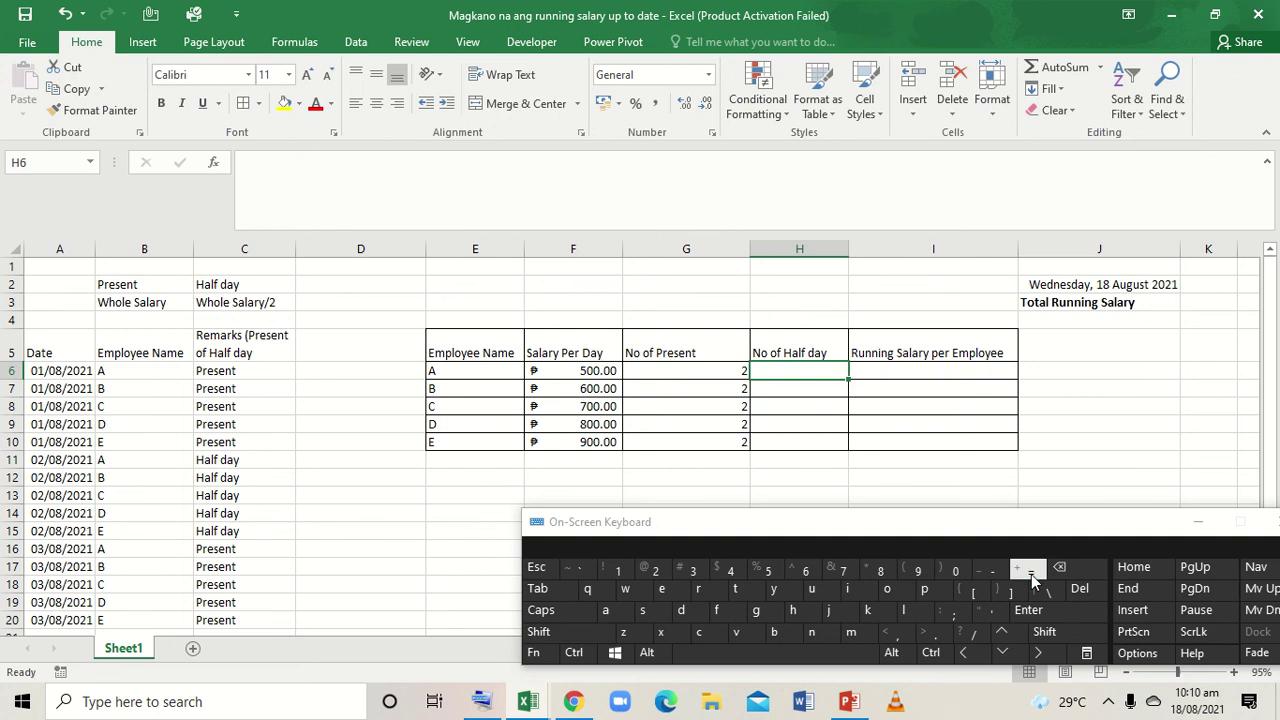
text(=c)
click(886, 589)
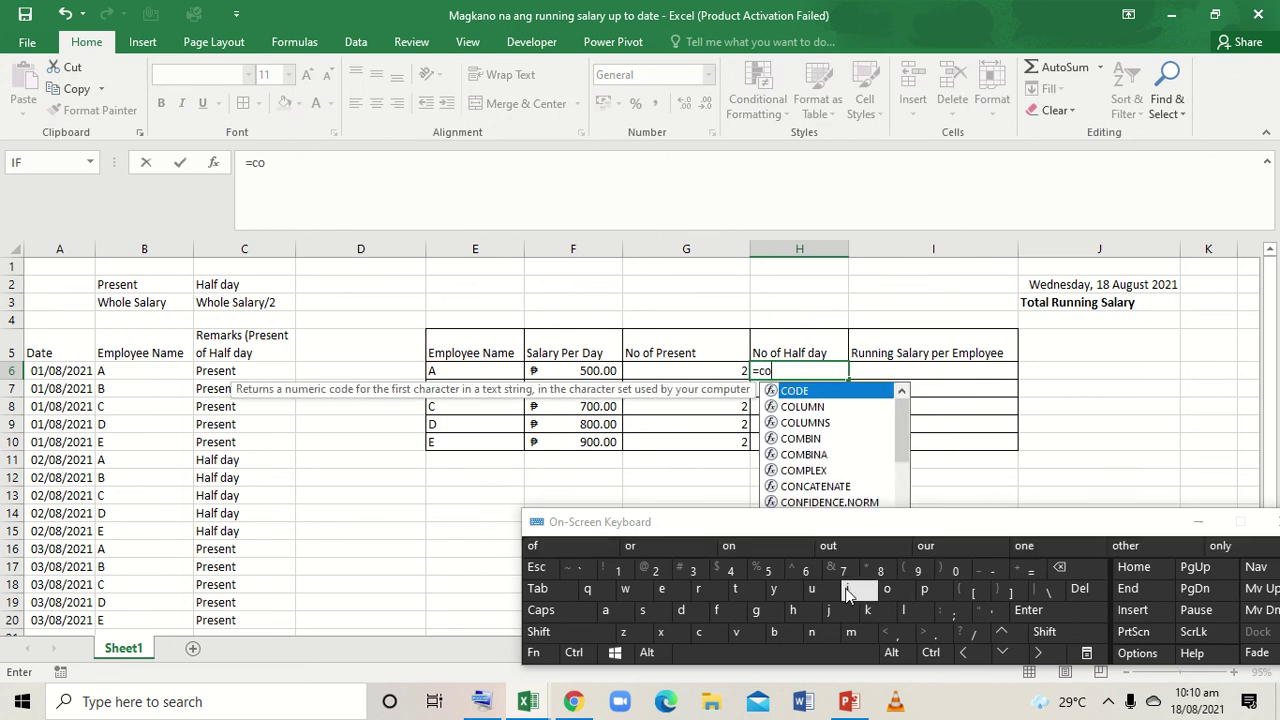
click(812, 589)
click(811, 631)
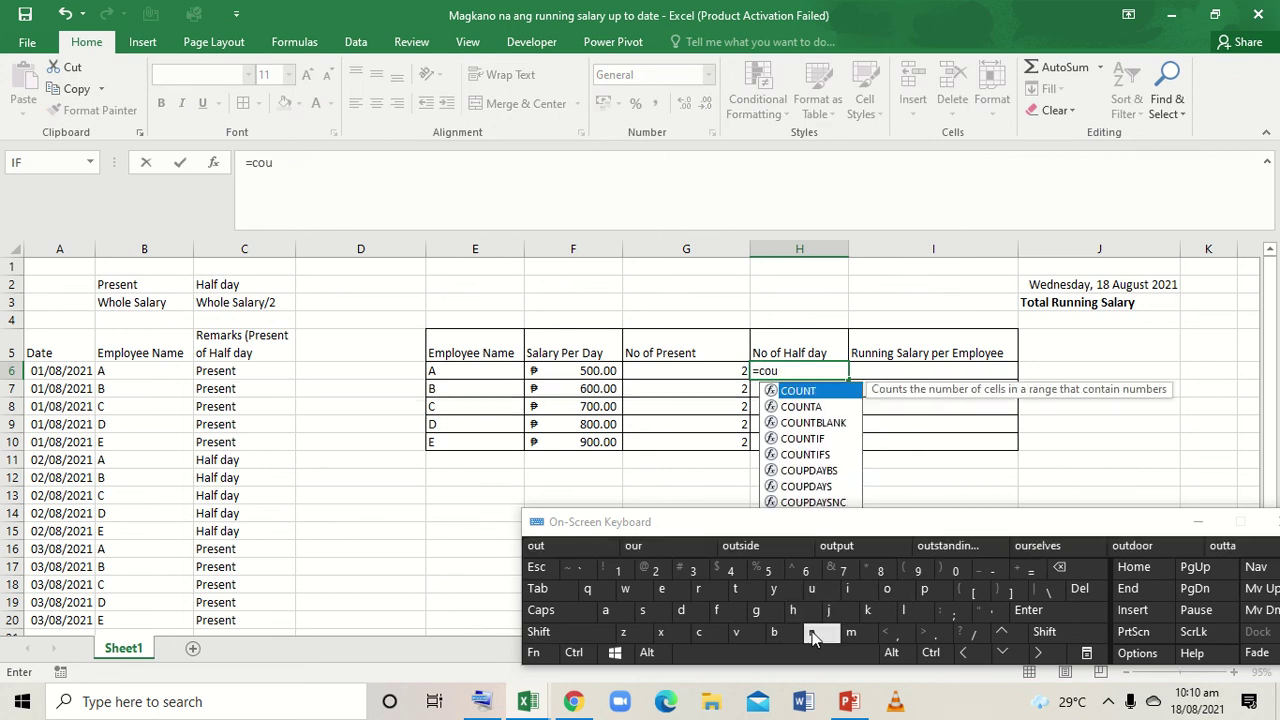
click(735, 589)
click(861, 590)
text(fs)
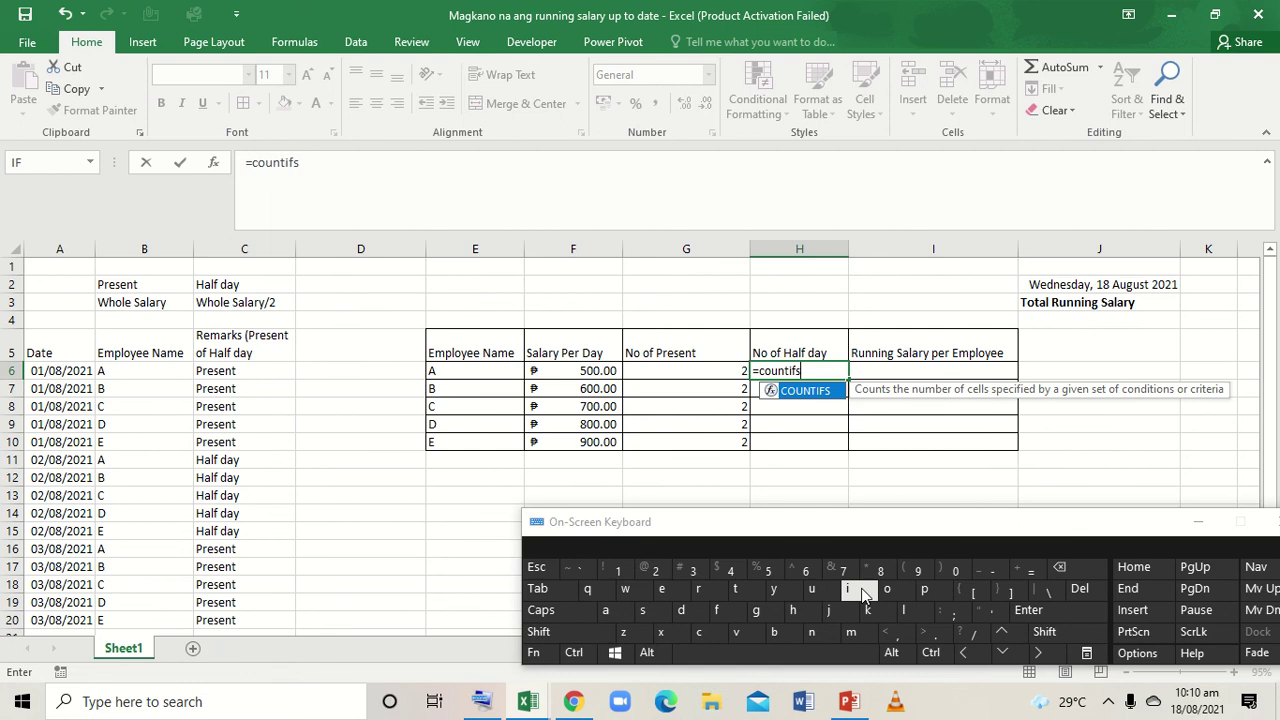
click(922, 570)
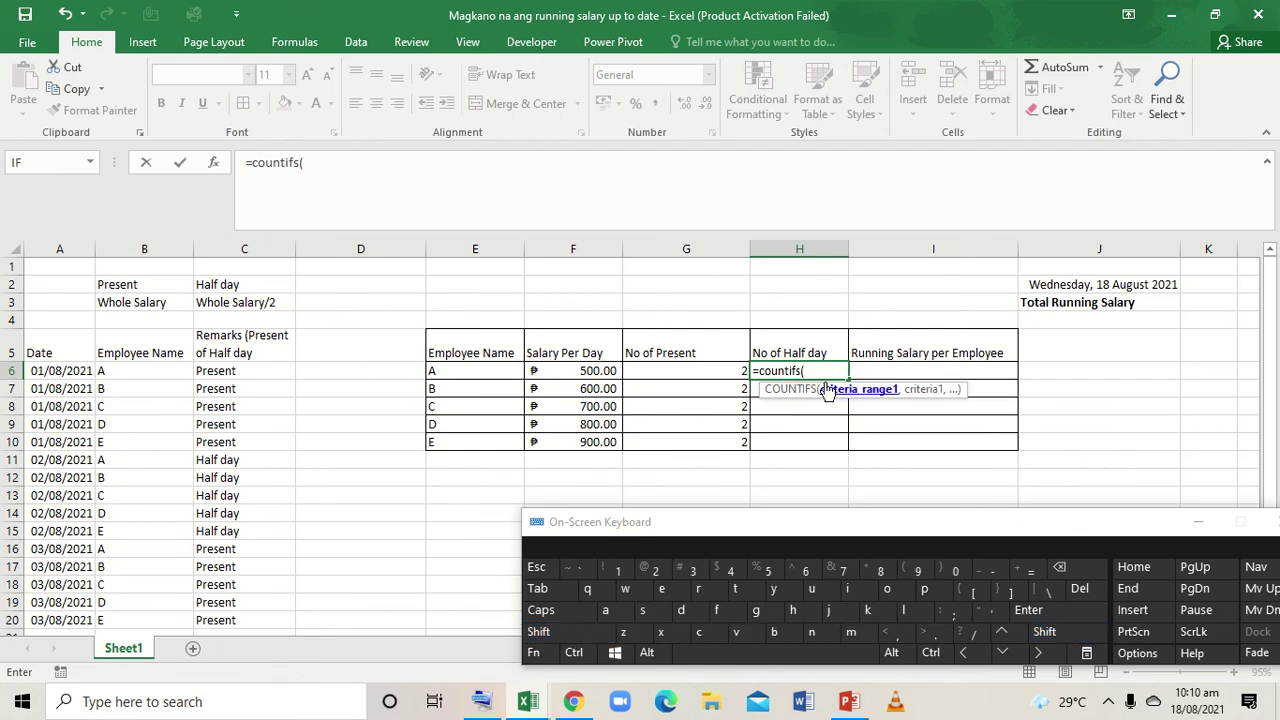
click(240, 250)
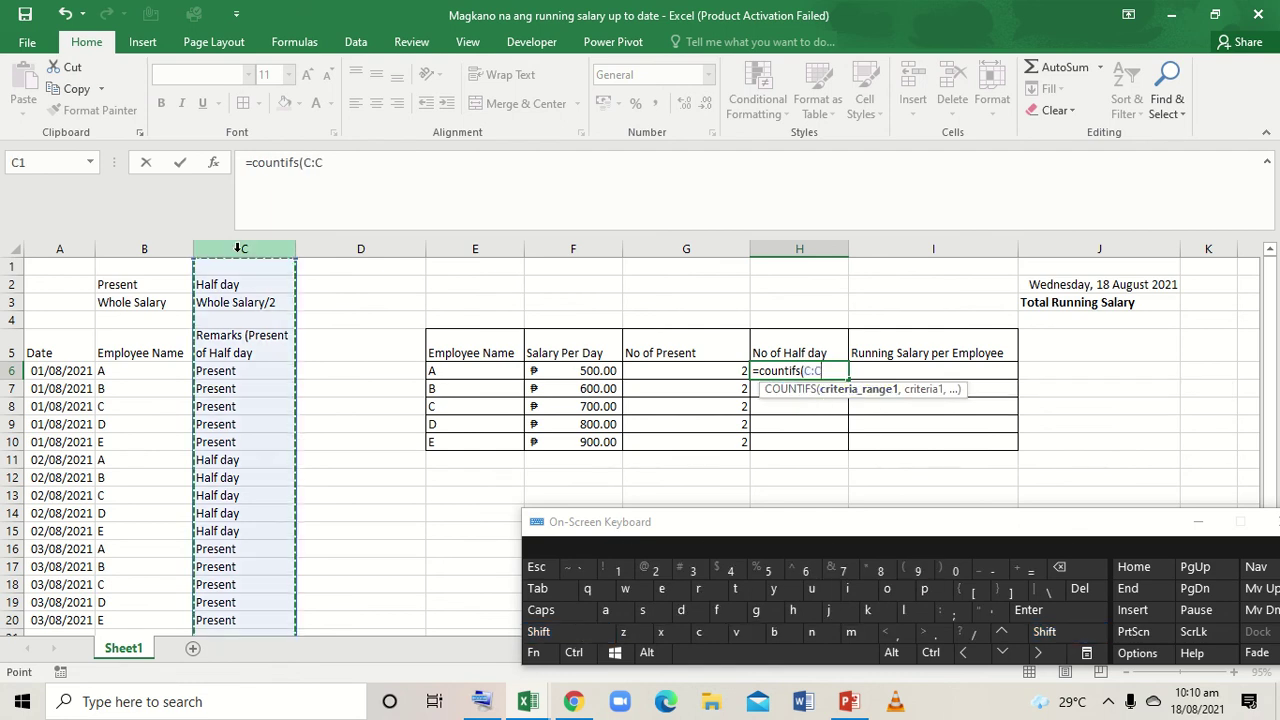
text(,)
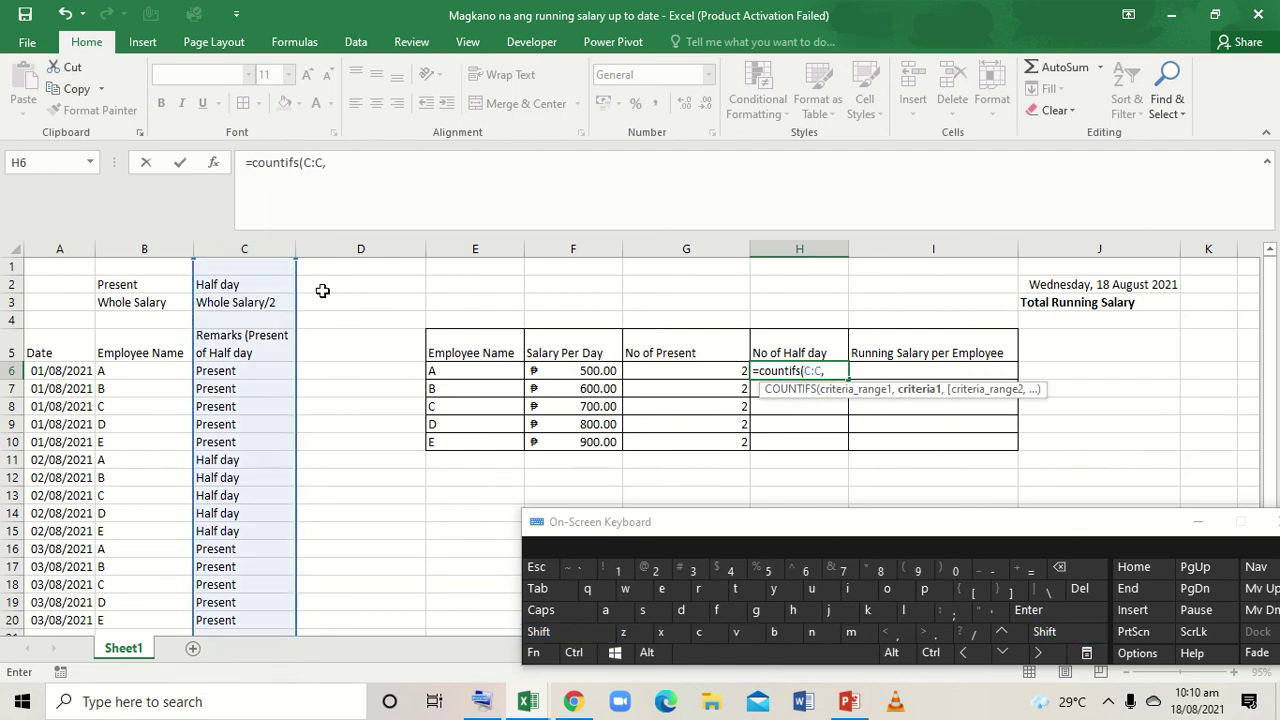
Complete the H6 formula with C2 as first criterion, column B as second range and E6 as second criterion
click(252, 284)
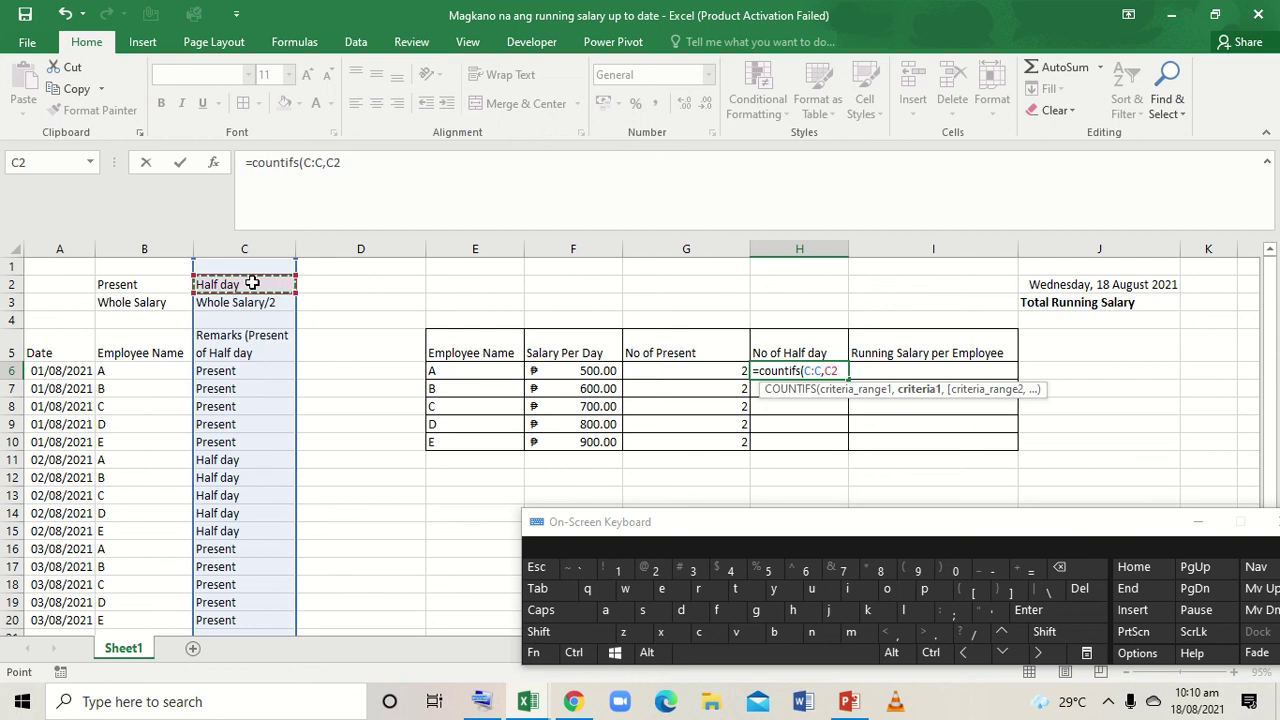
text(,)
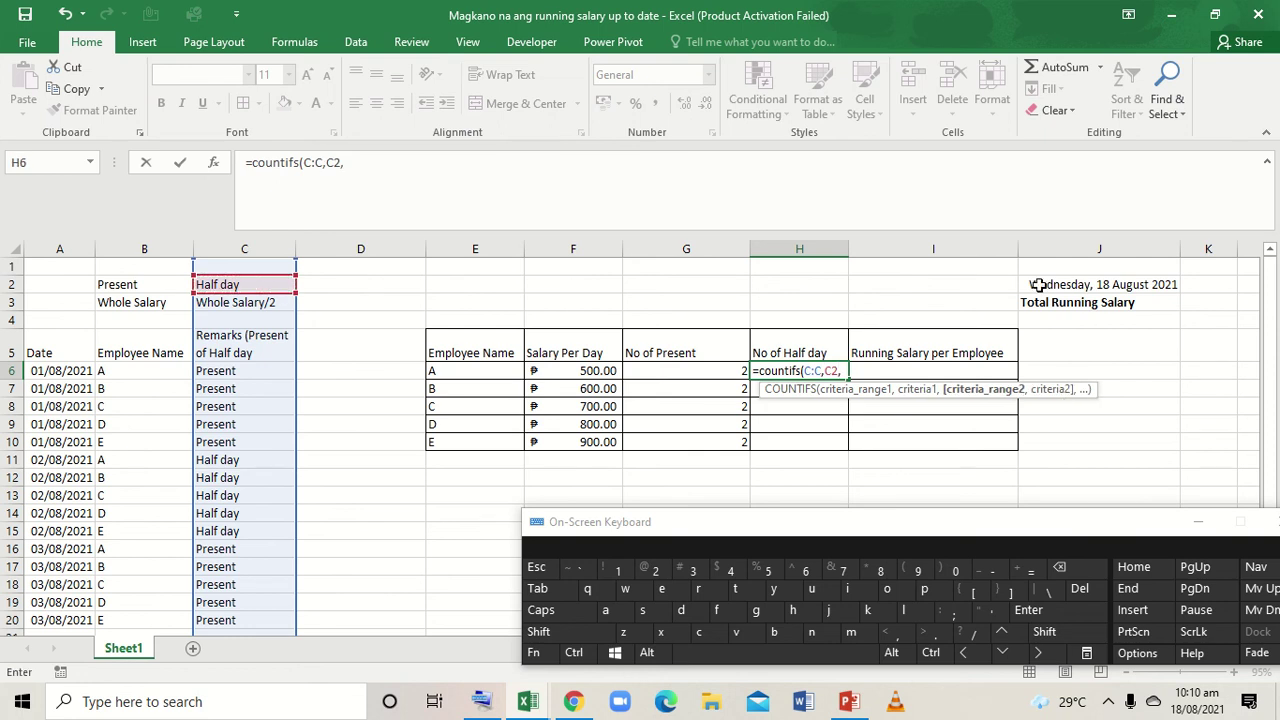
click(148, 247)
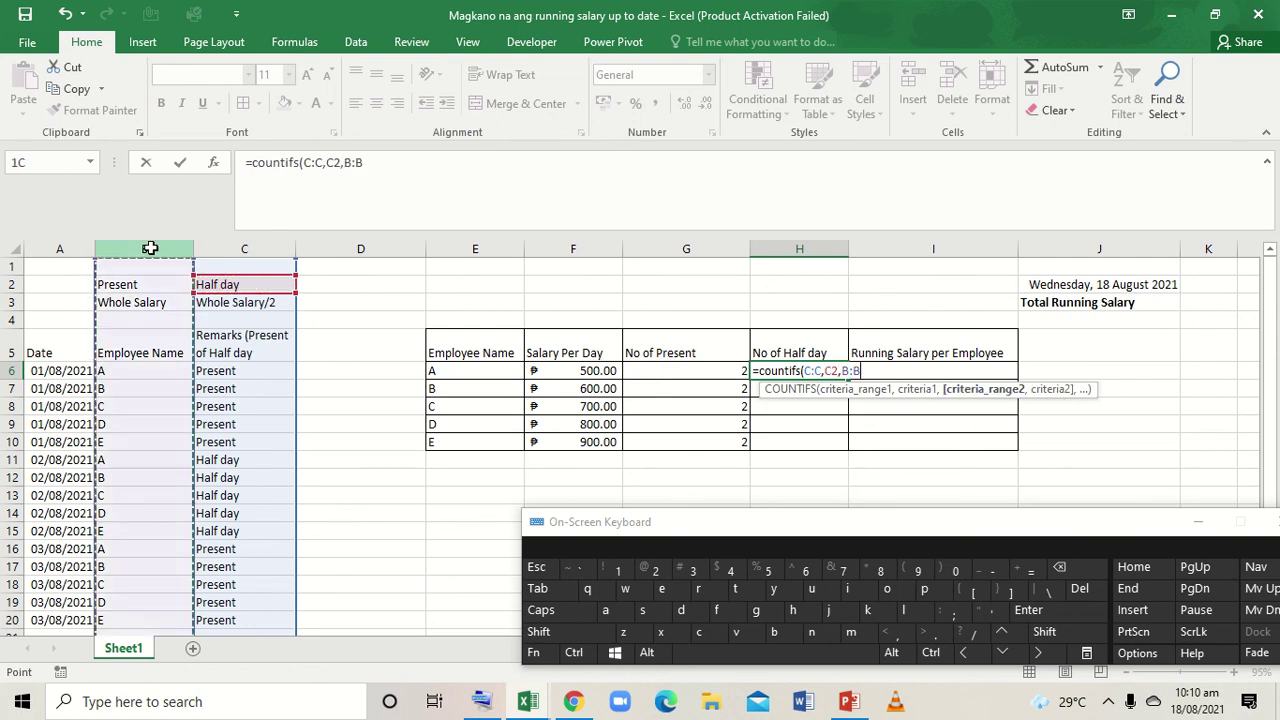
text(,)
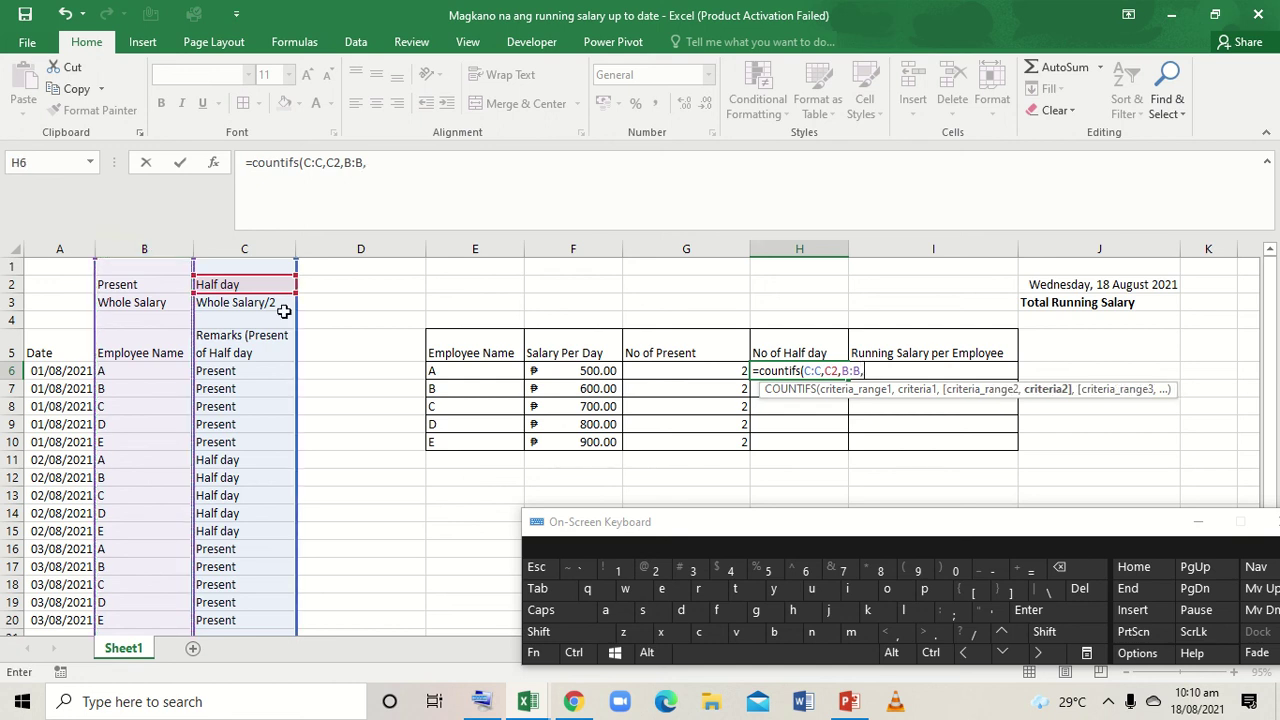
click(446, 371)
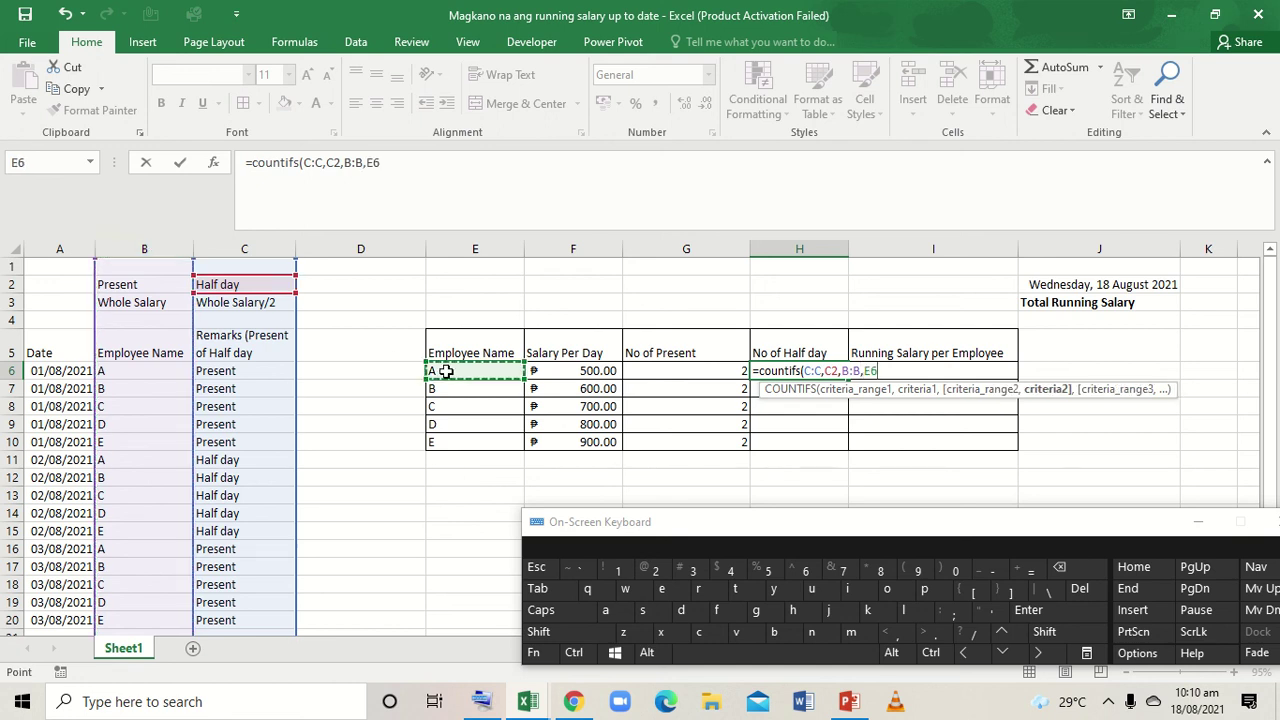
text())
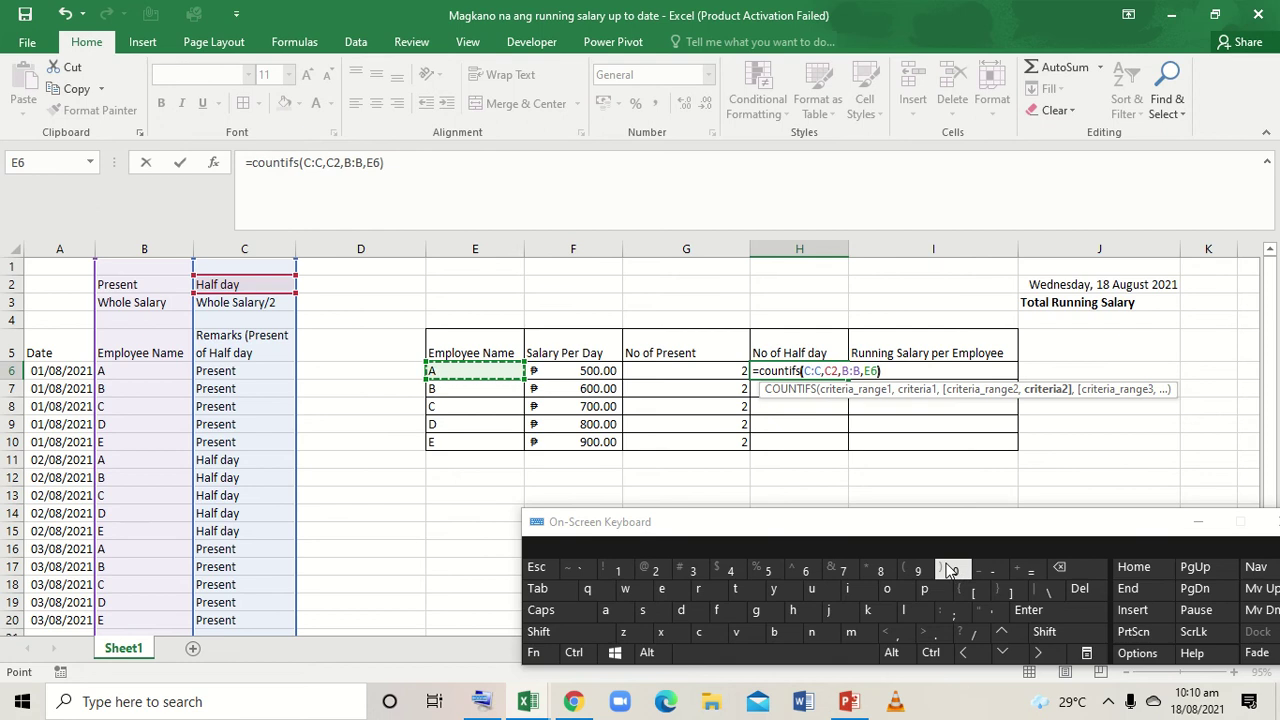
key(Return)
Make the Half day criterion in H6's COUNTIFS formula absolute as $C$2, and fill the formula down to H10
click(808, 371)
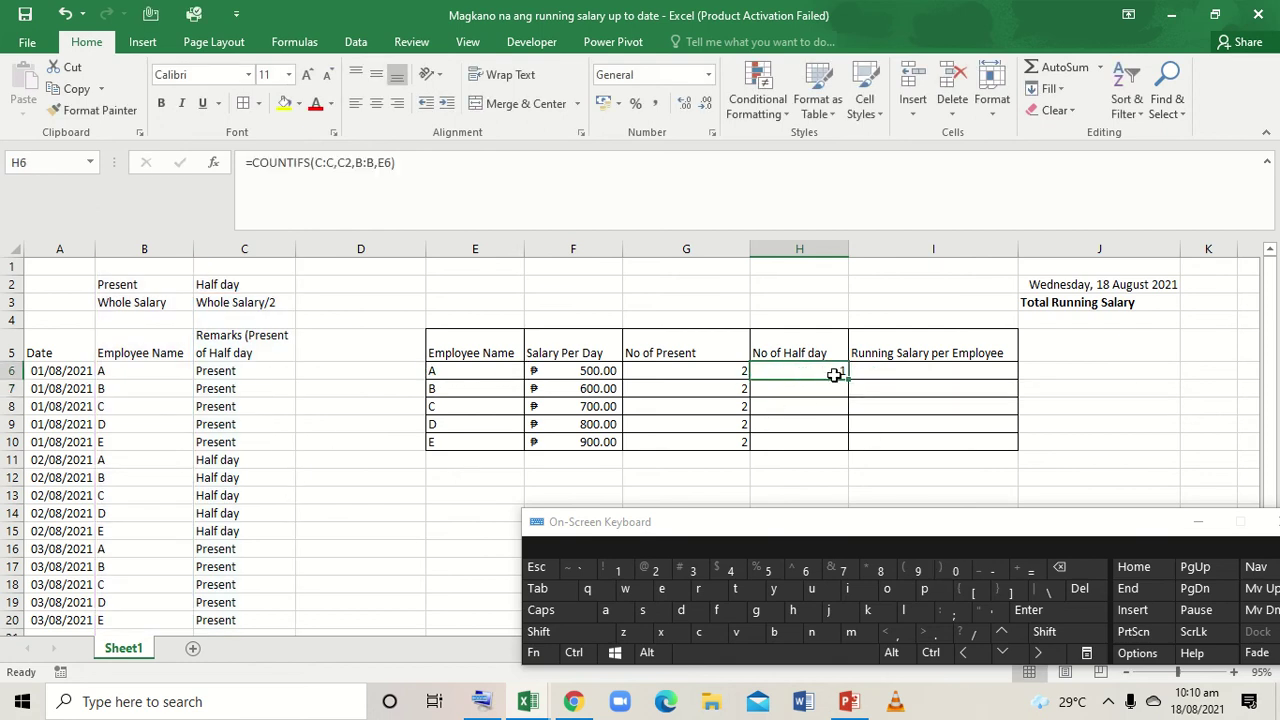
double_click(806, 371)
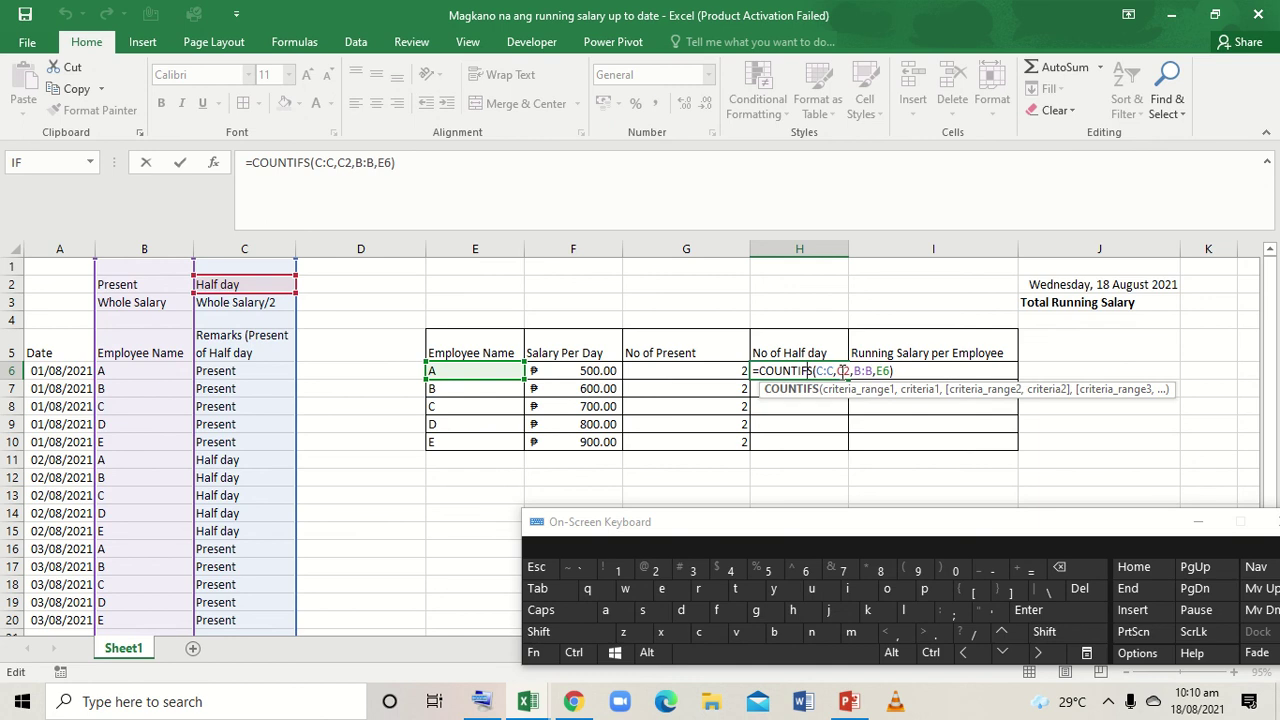
click(839, 371)
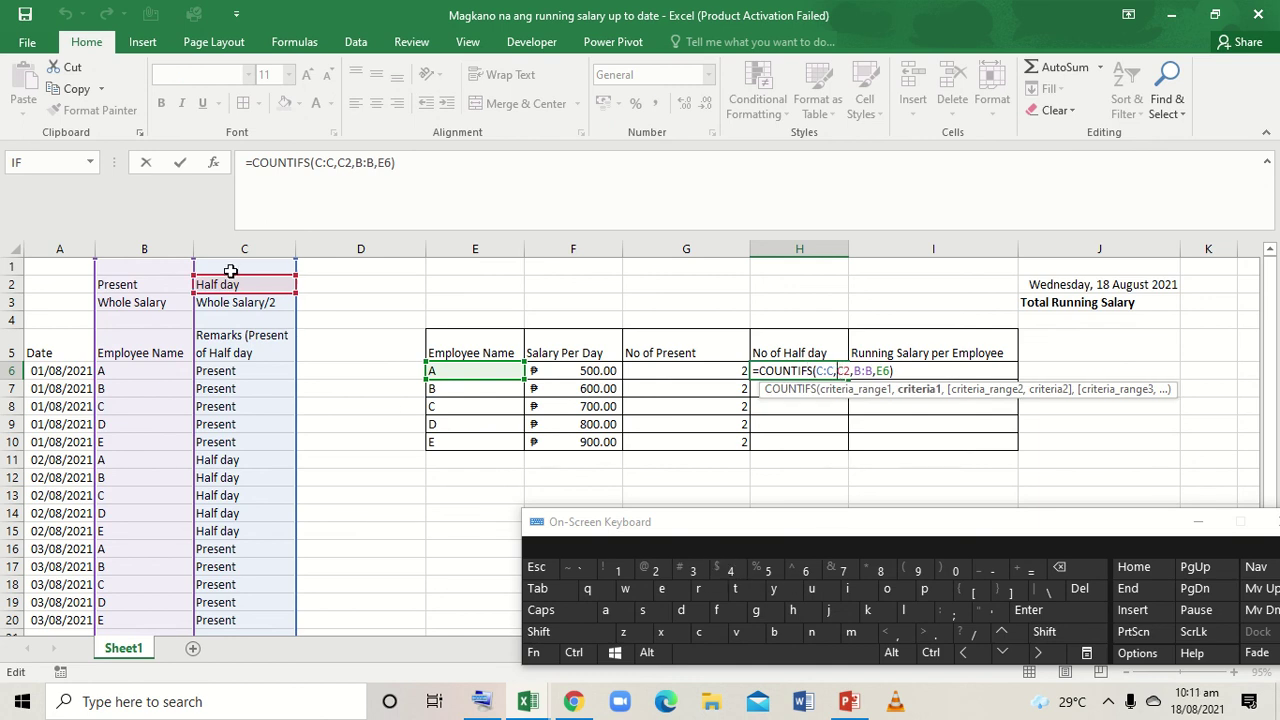
shift+click(729, 568)
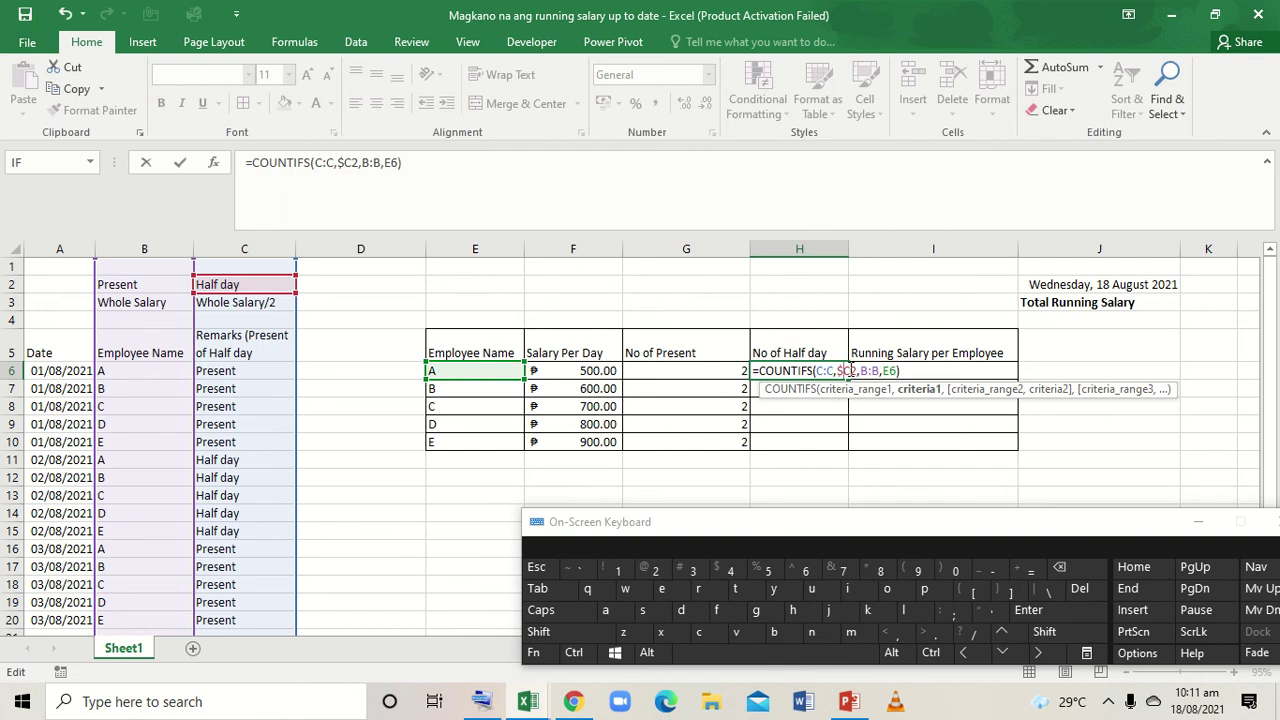
shift+click(731, 569)
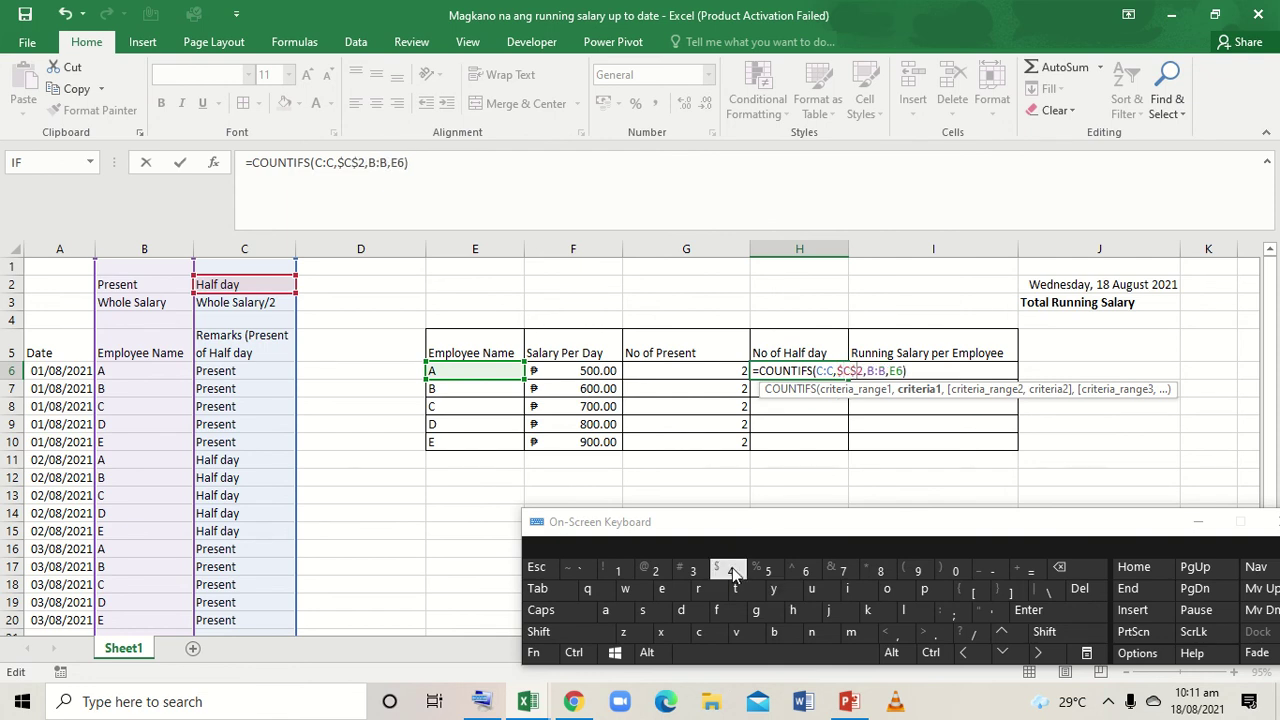
key(Return)
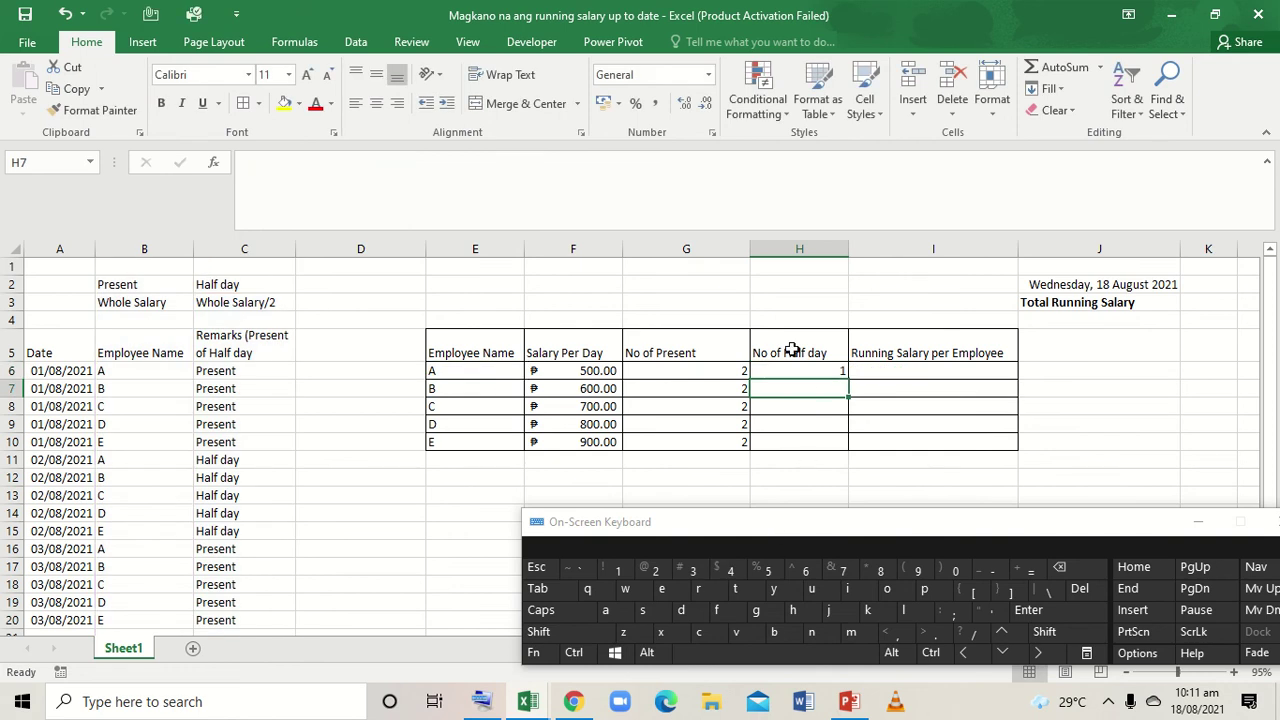
click(817, 370)
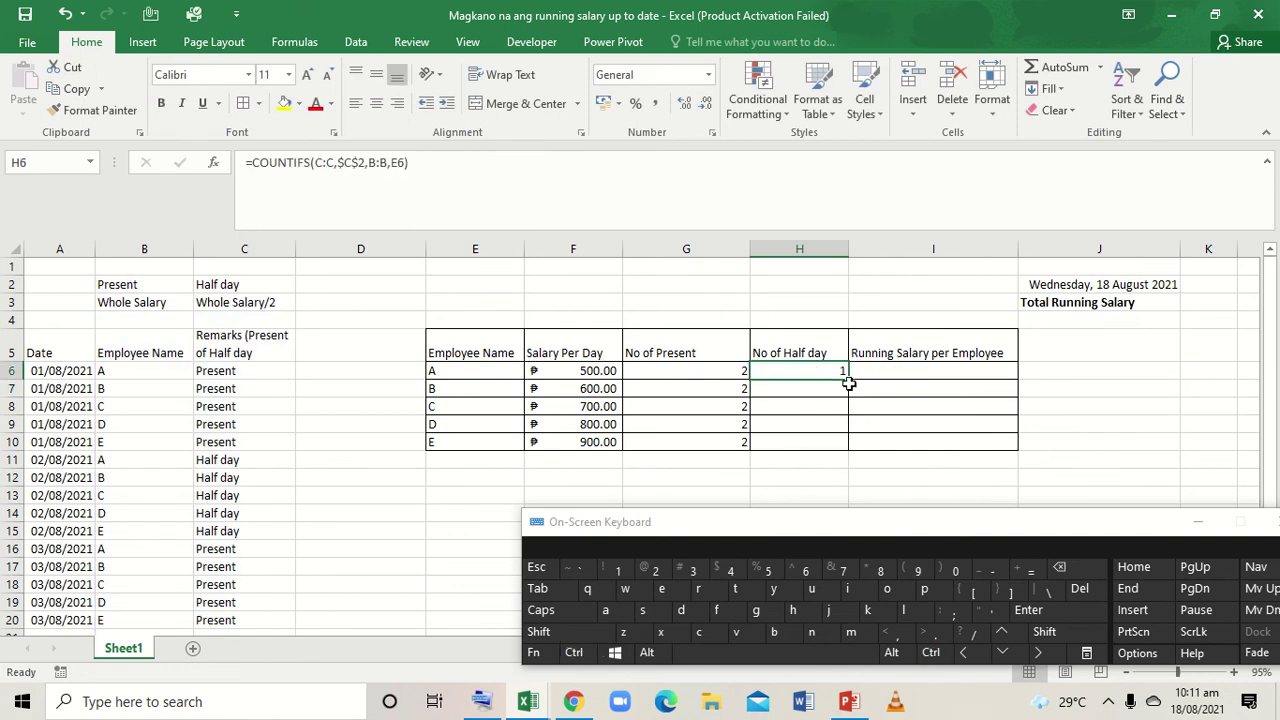
double_click(848, 381)
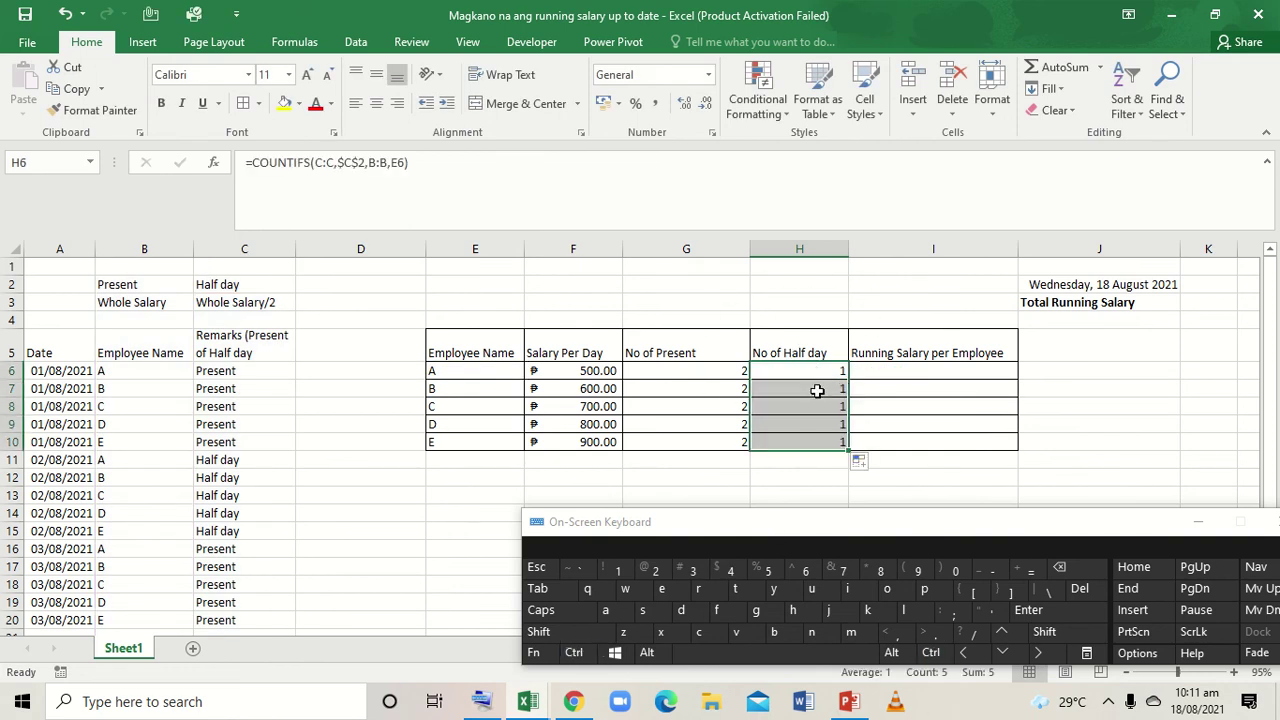
Copy the Present remark from C10 to C15, employee E's 02/08/2021 entry, and check the half-day count formula in H10
click(238, 442)
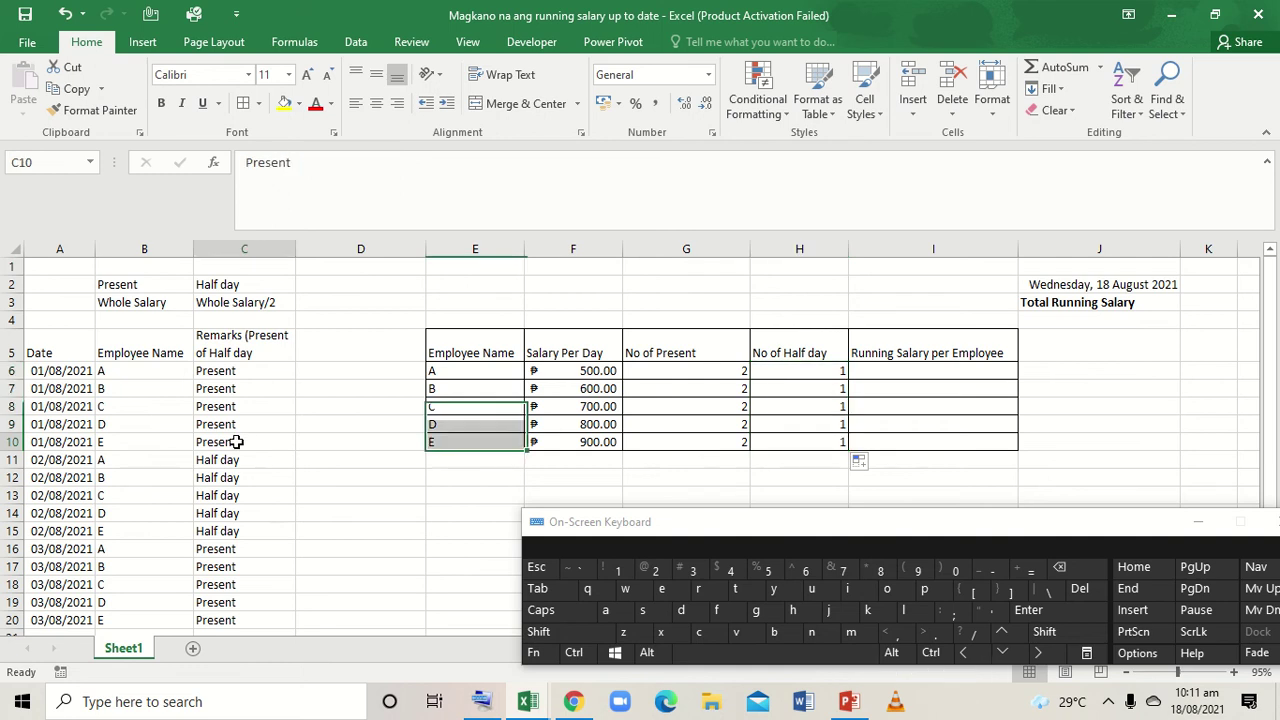
key(ctrl+c)
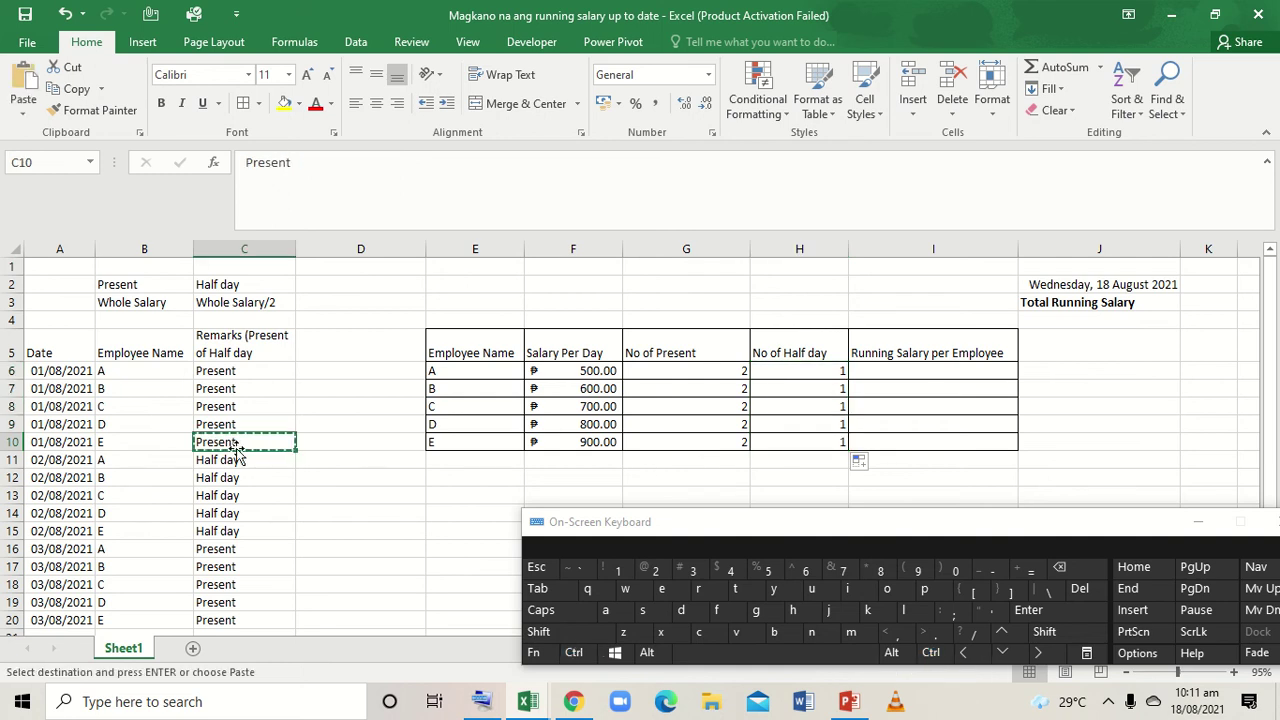
click(247, 533)
key(ctrl+v)
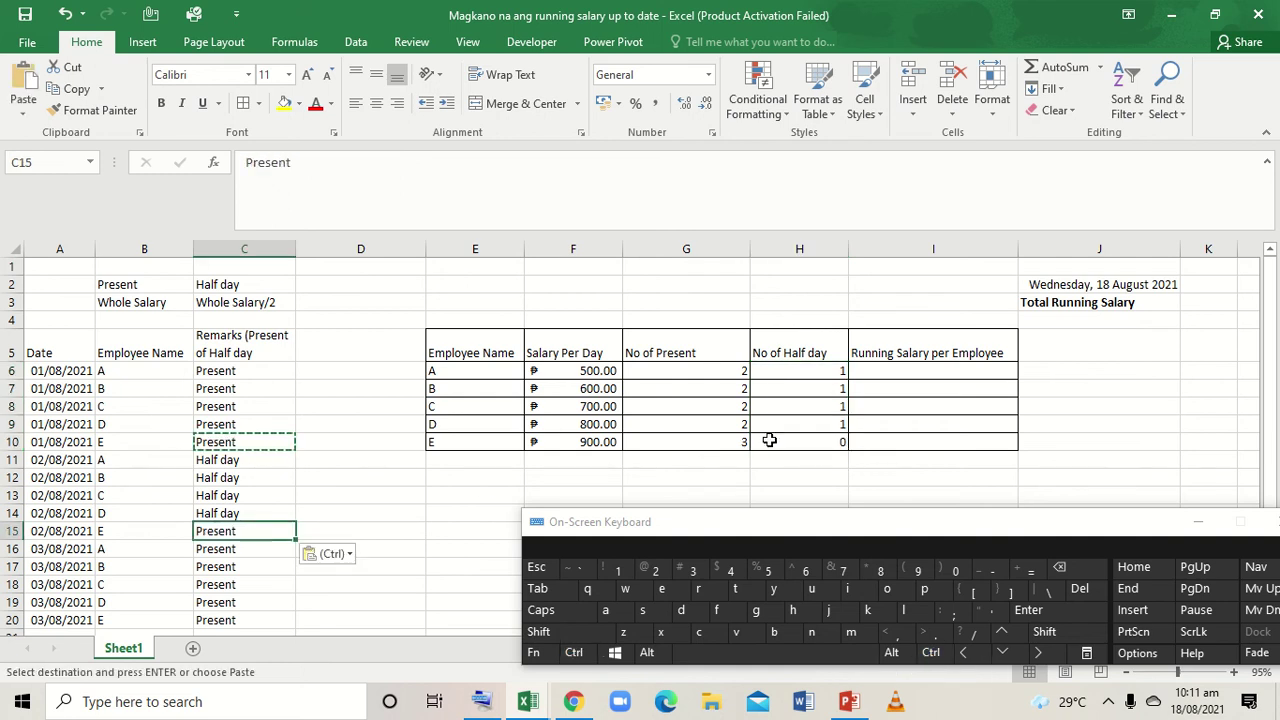
click(816, 447)
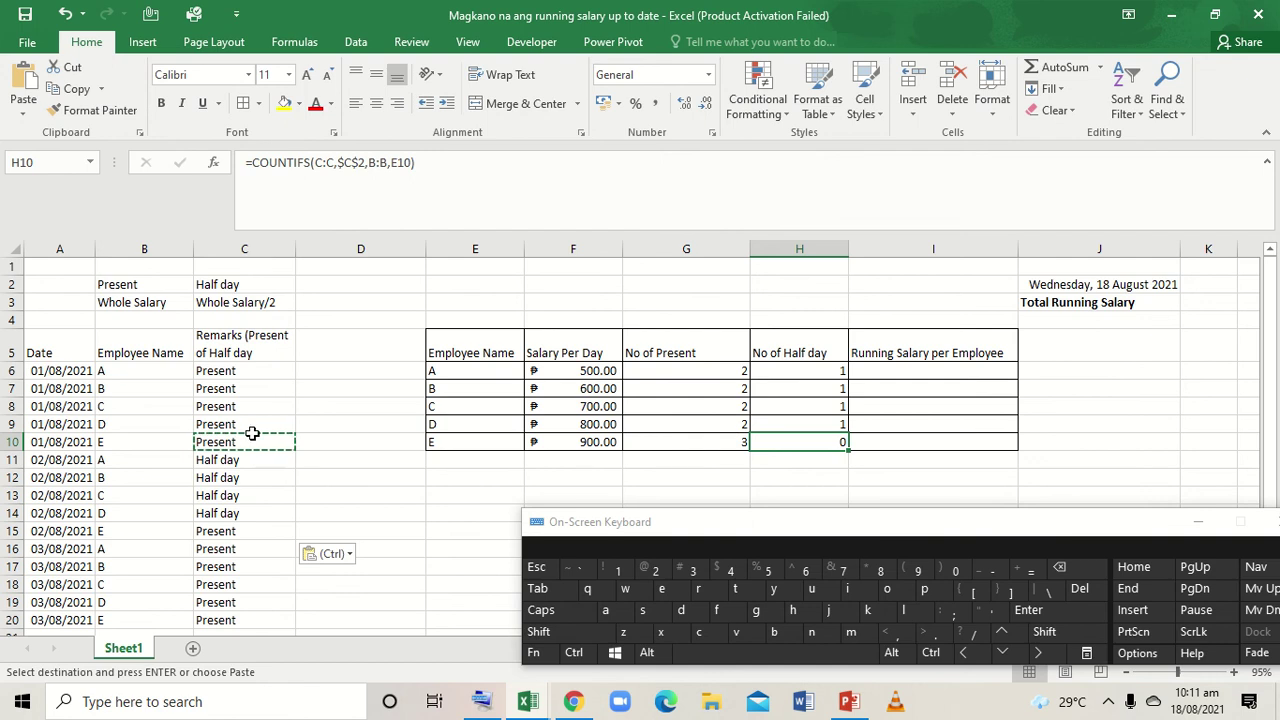
click(241, 387)
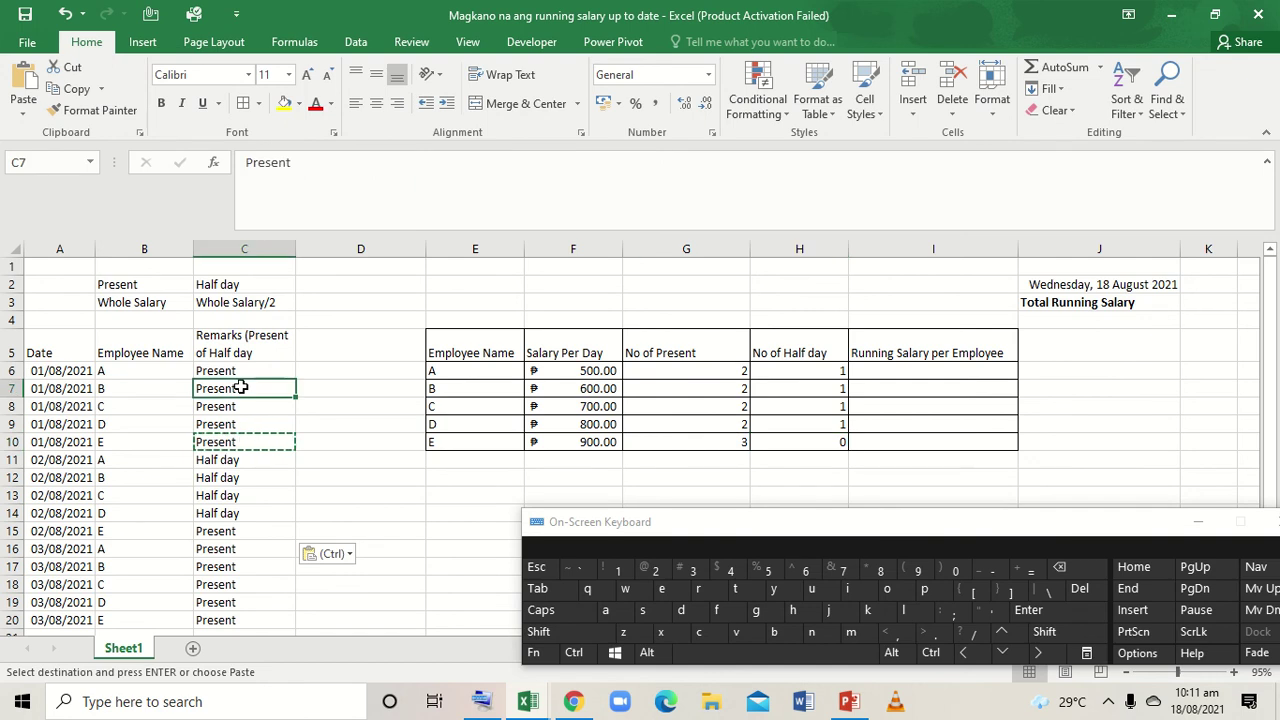
click(790, 352)
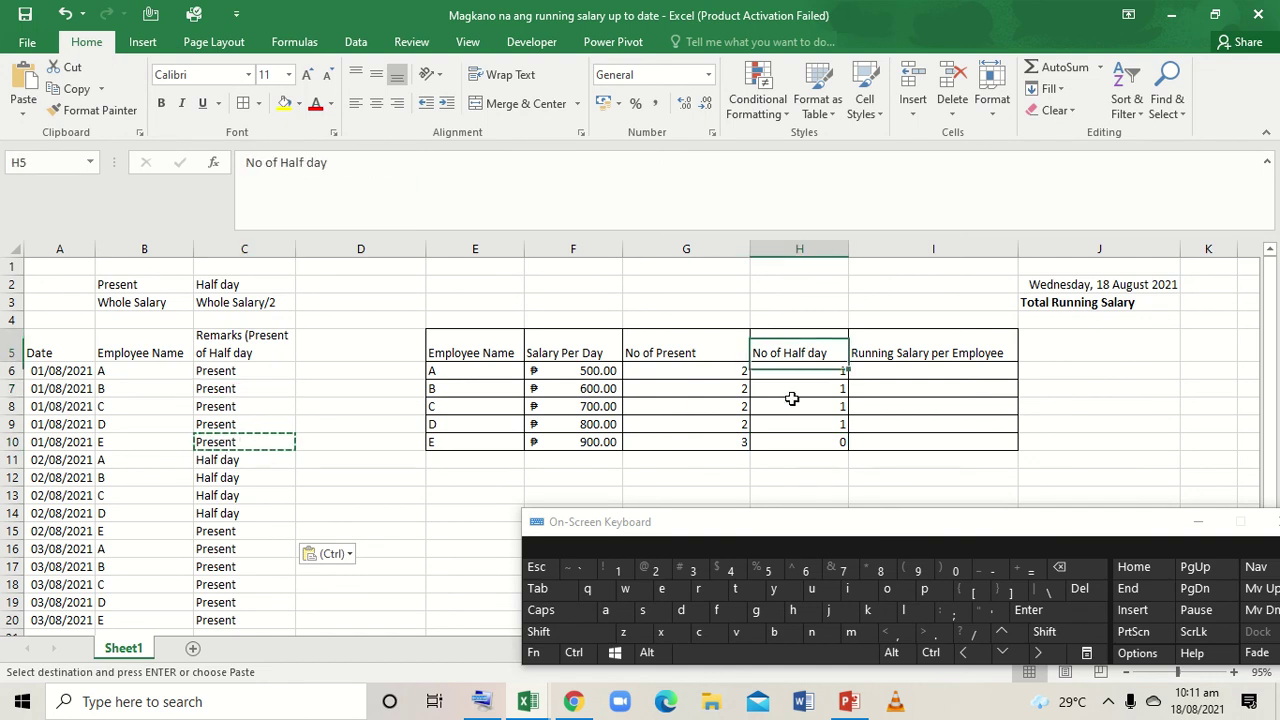
Start the running salary formula in I6 by multiplying present days by salary per day, entered as =G6*F6+
click(923, 377)
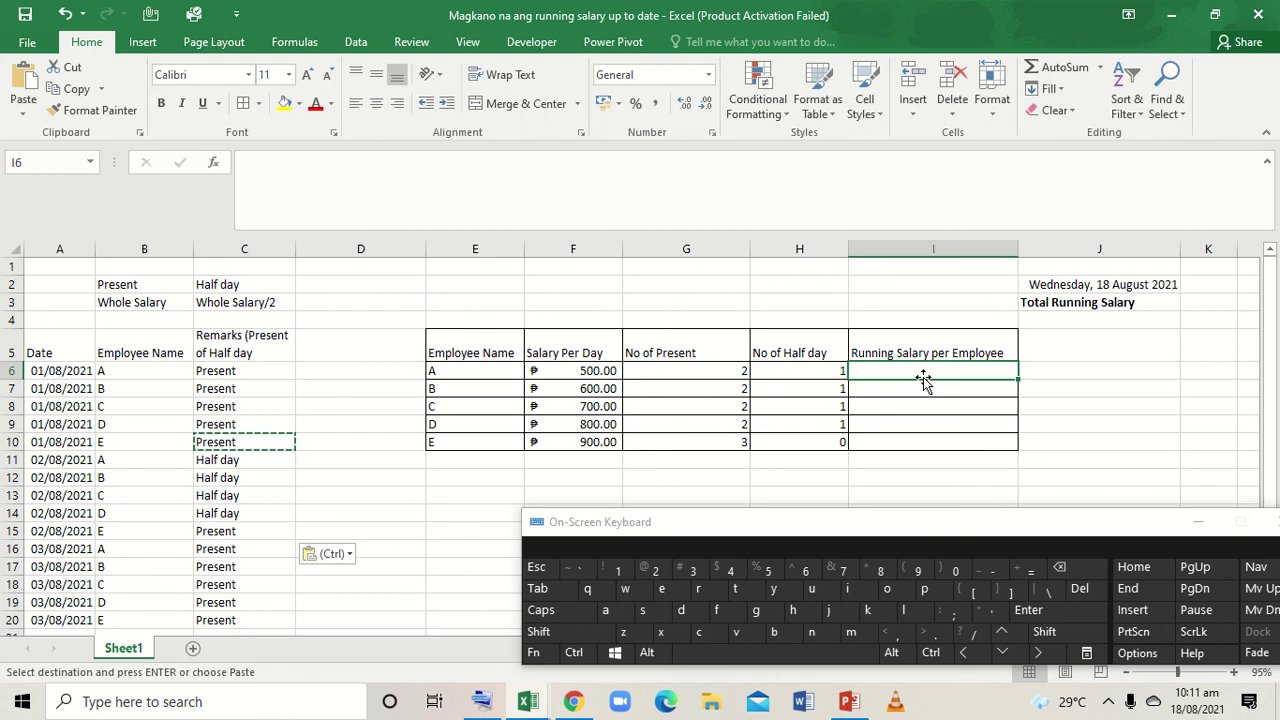
click(1025, 569)
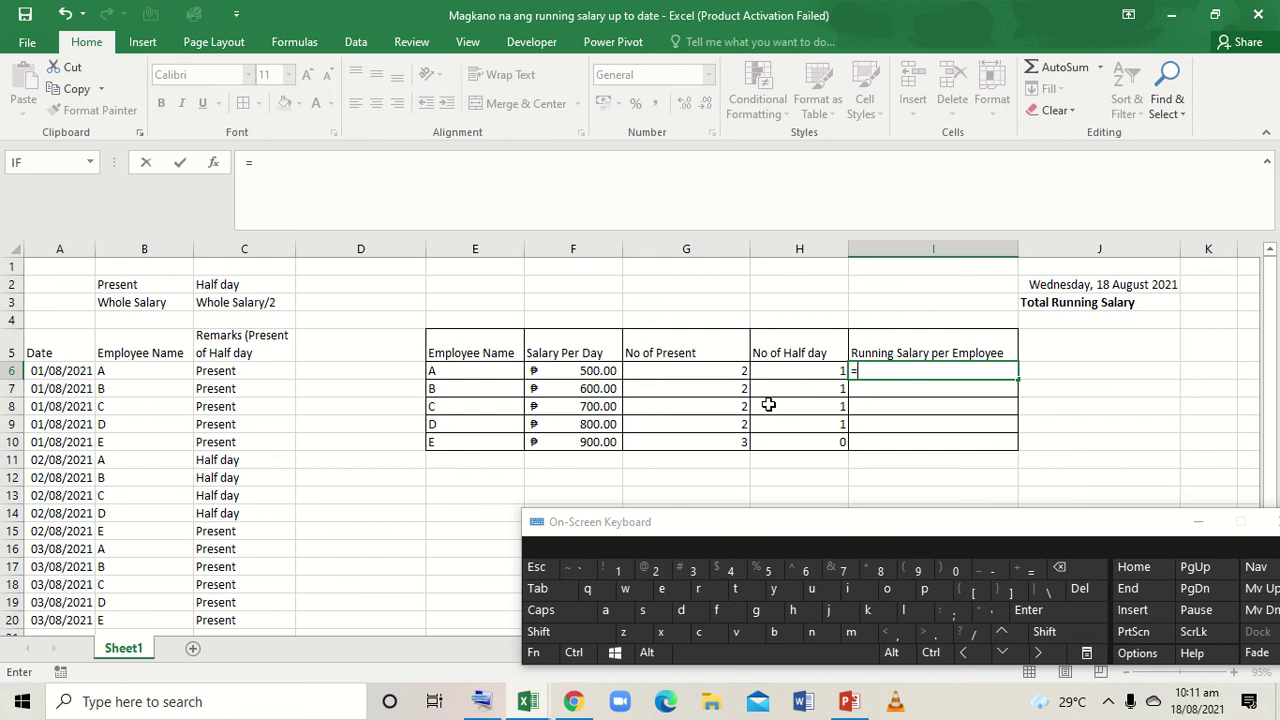
click(705, 370)
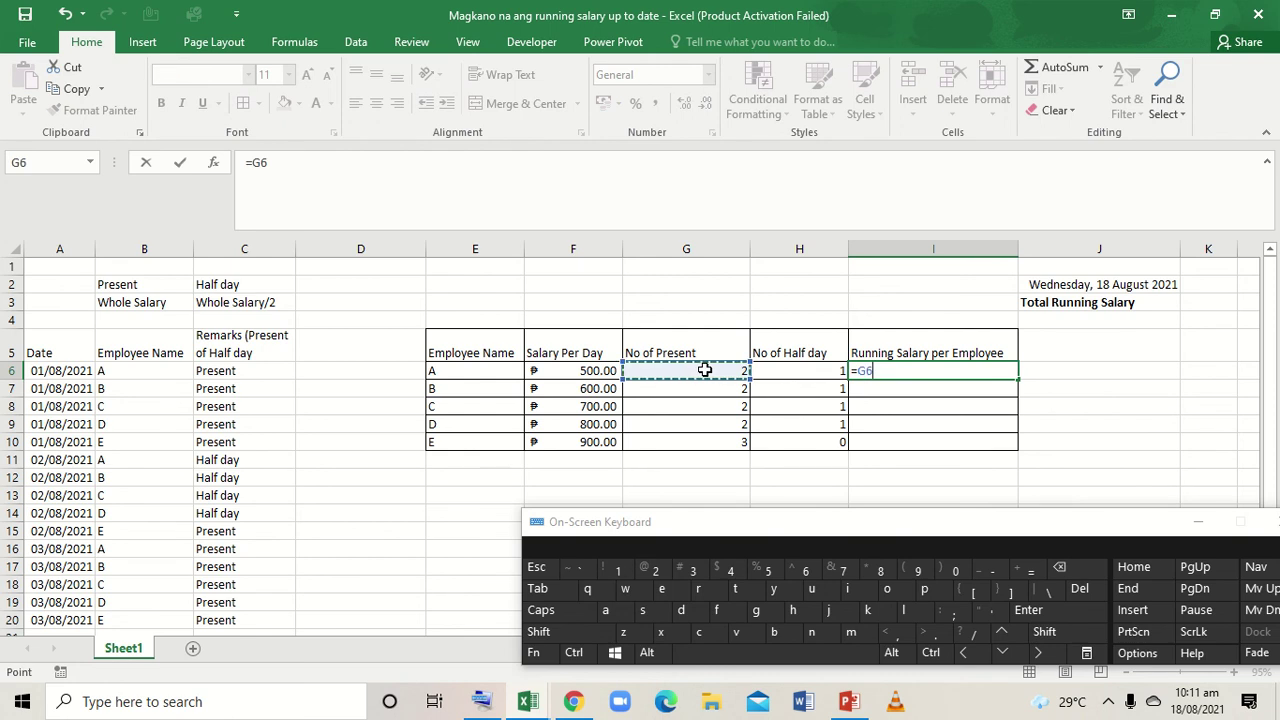
shift+click(880, 568)
click(579, 370)
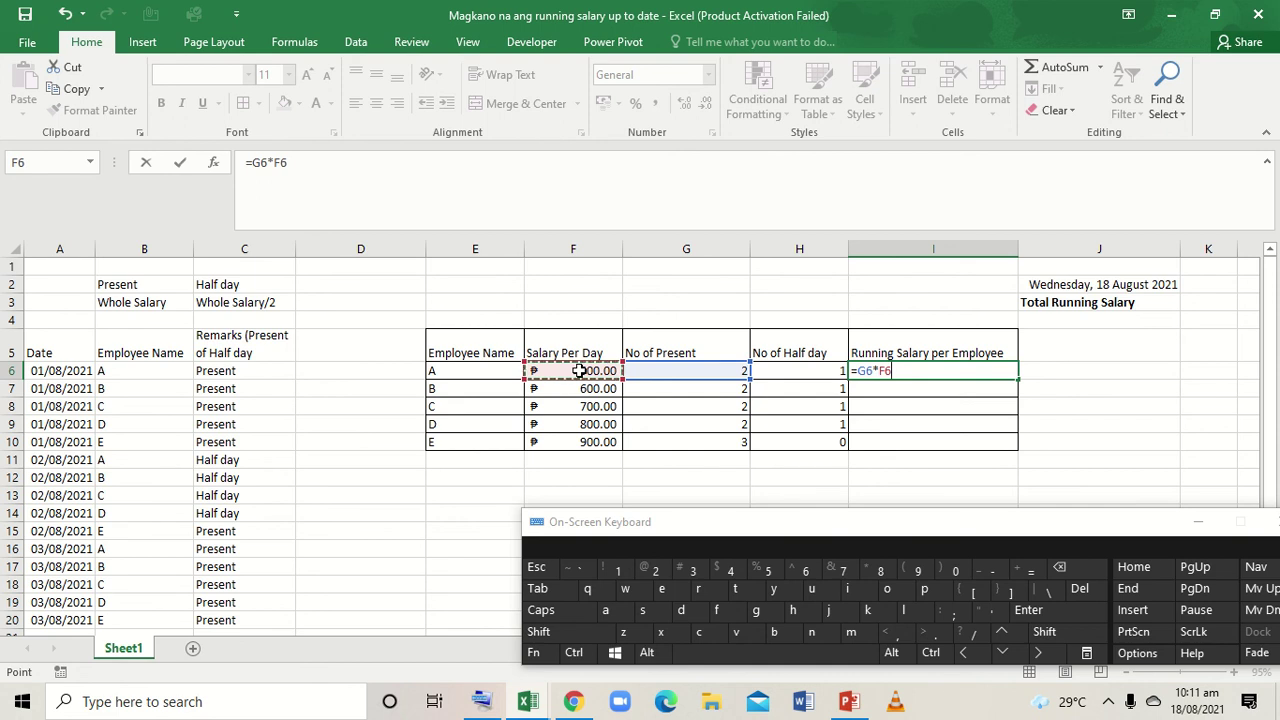
key(shift)
click(1020, 569)
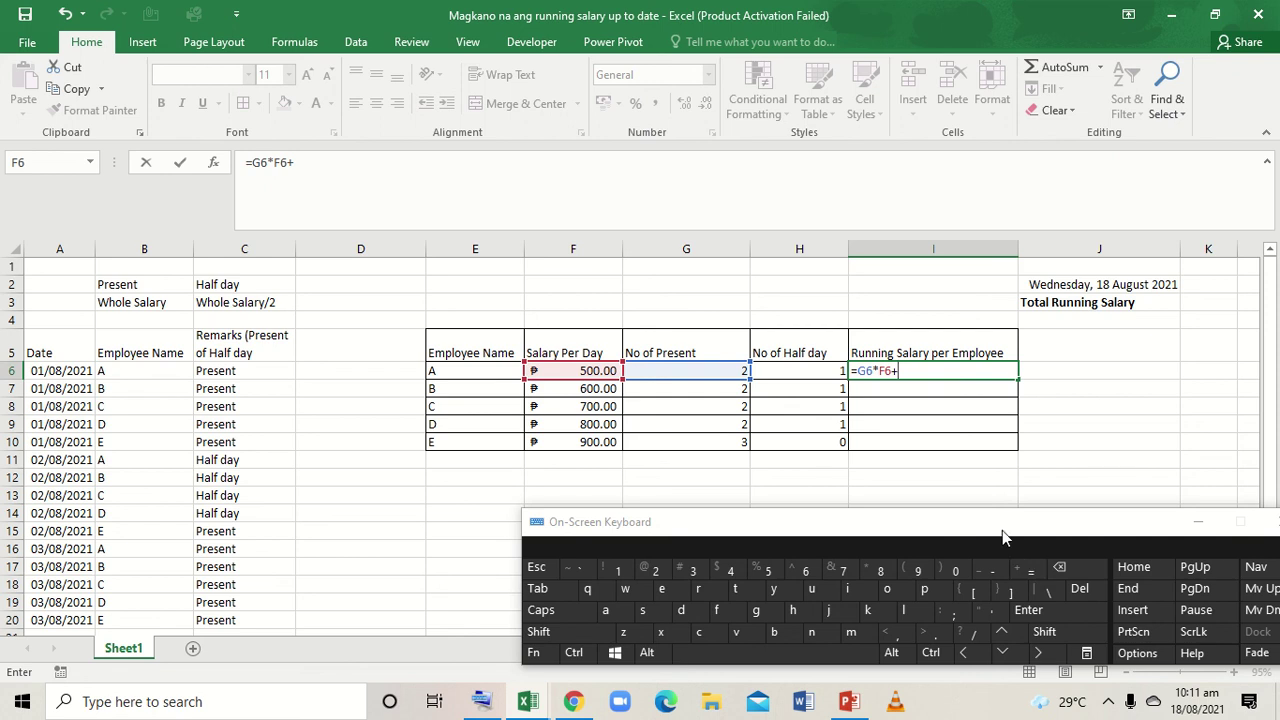
Add the half-day part to the I6 formula with H6 and half the daily salary, written as H6(F6/2)
click(809, 371)
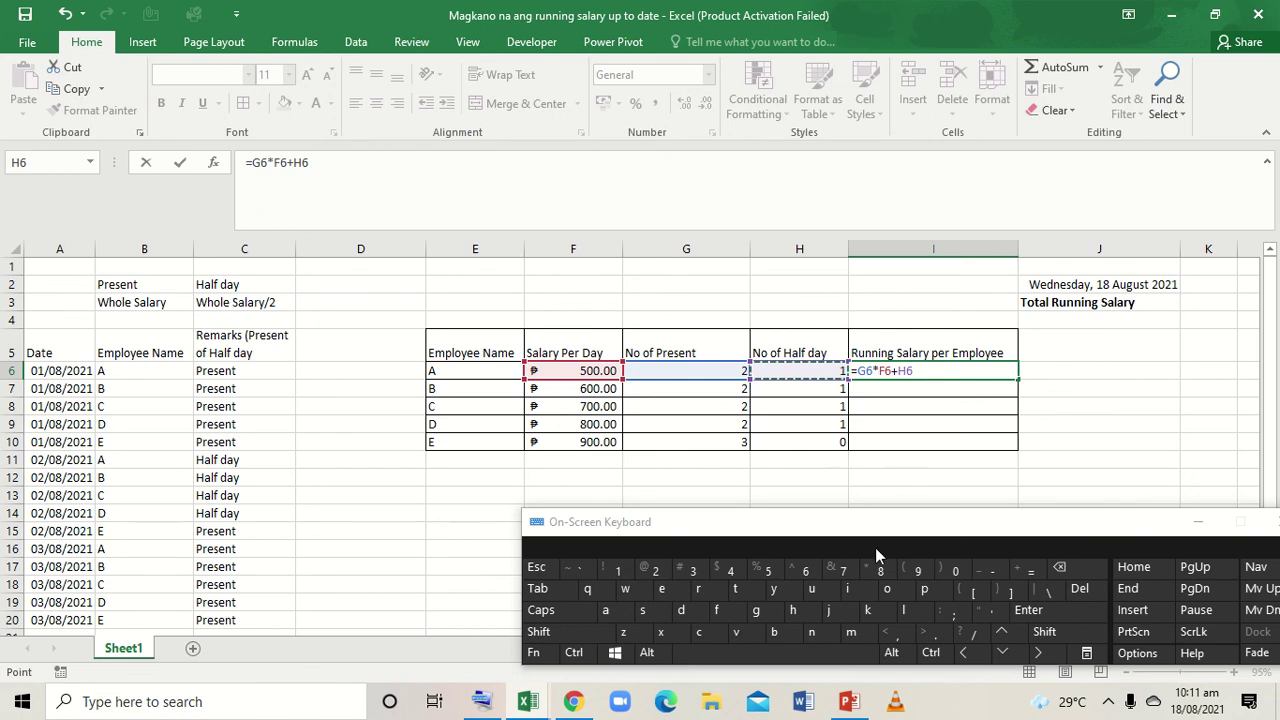
click(1044, 631)
click(912, 570)
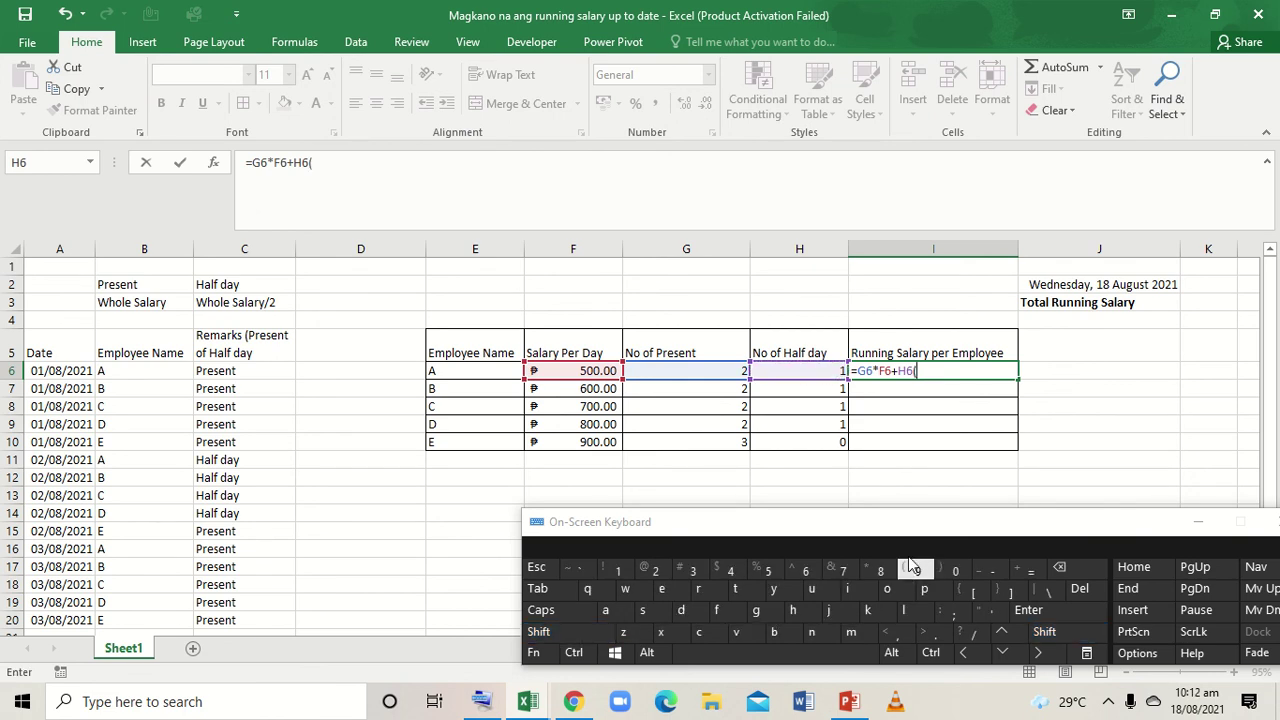
click(590, 371)
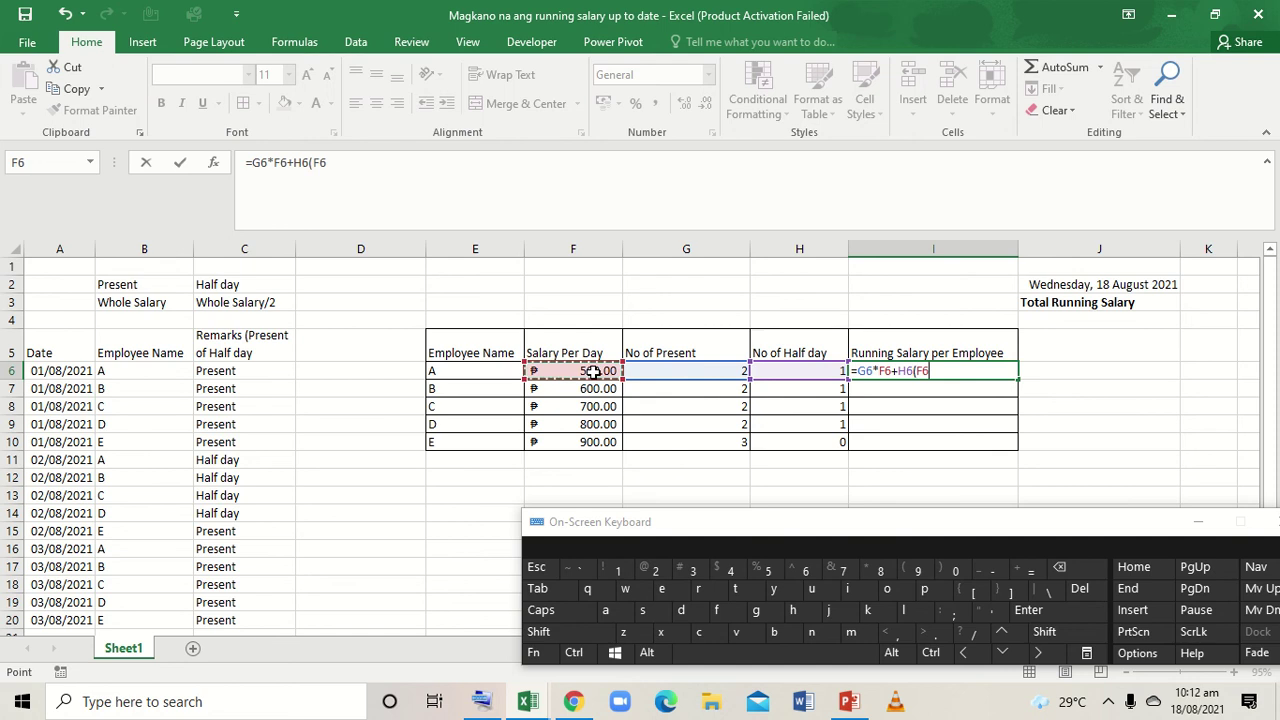
click(972, 633)
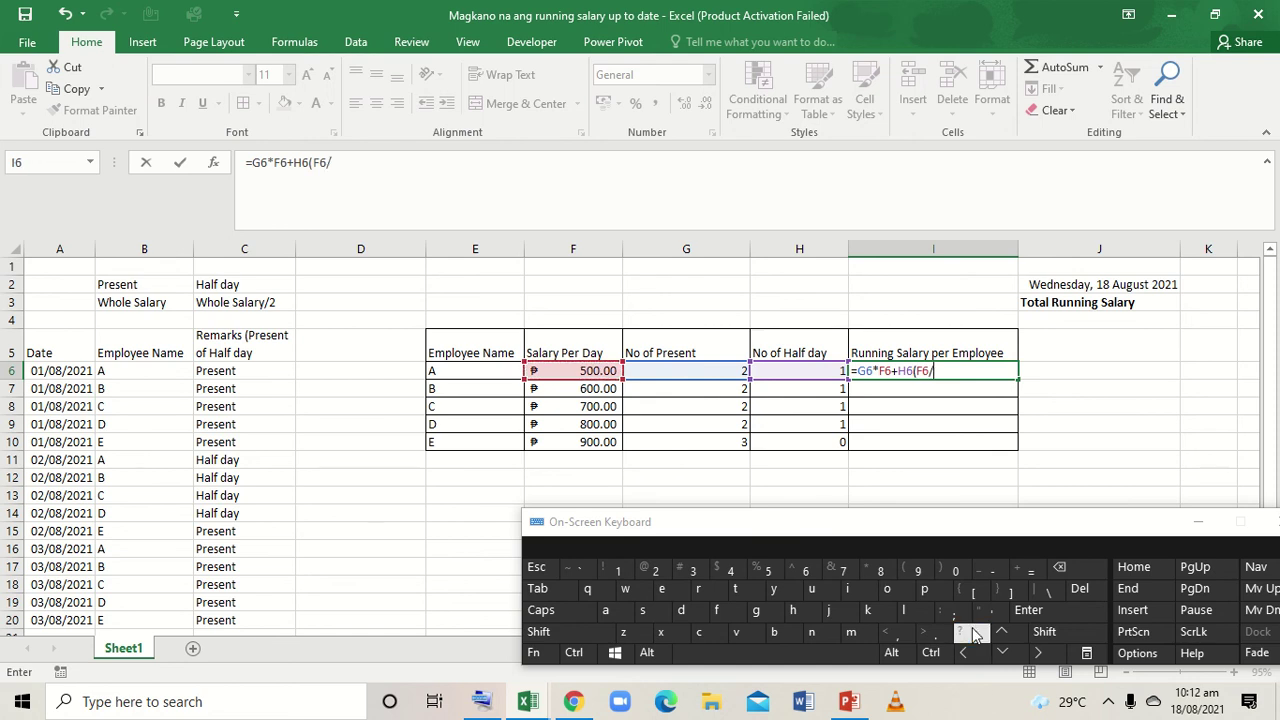
click(655, 570)
click(1044, 631)
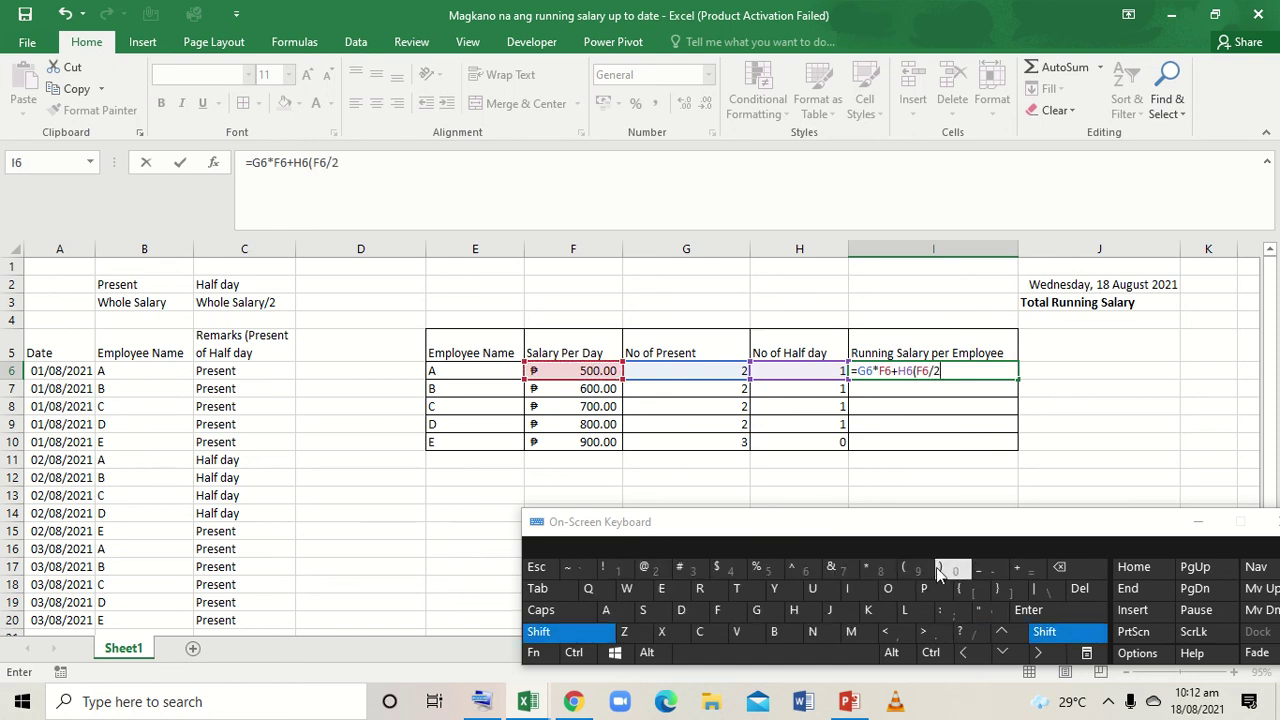
click(948, 570)
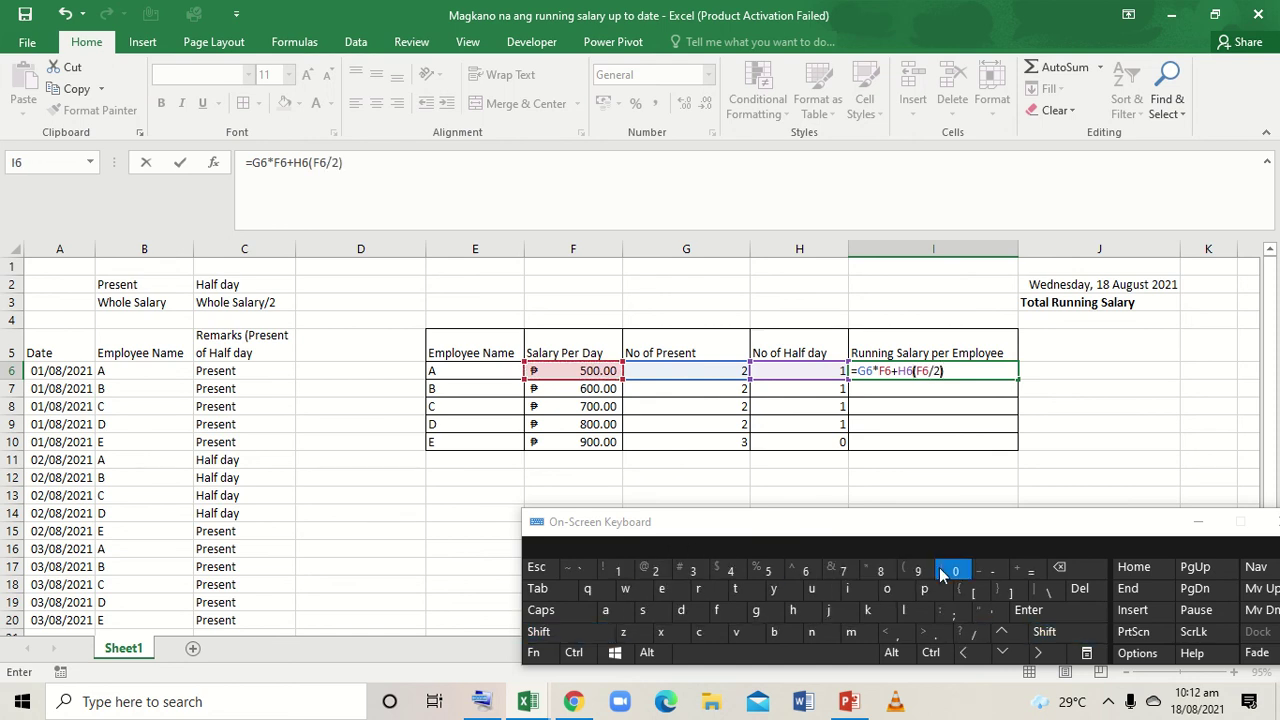
Insert the missing multiplication sign after H6 so the I6 formula reads =G6*F6+H6*(F6/2), and enter it
click(911, 376)
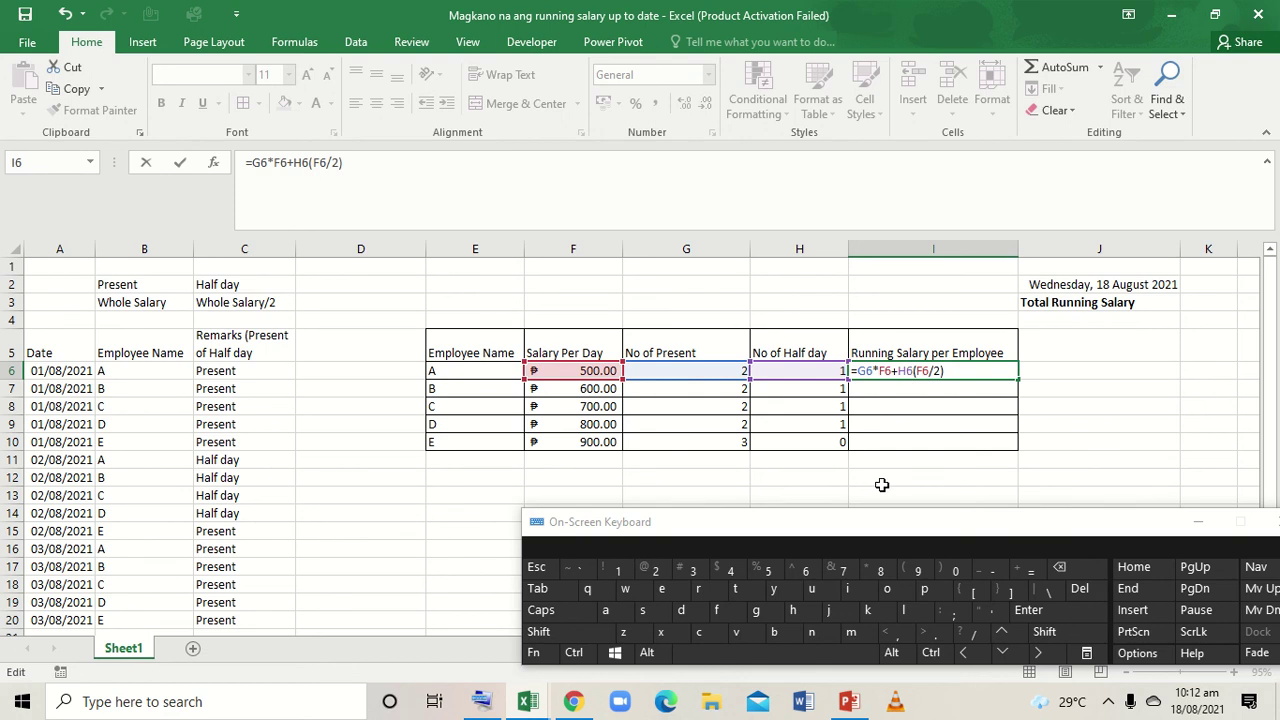
shift+click(870, 572)
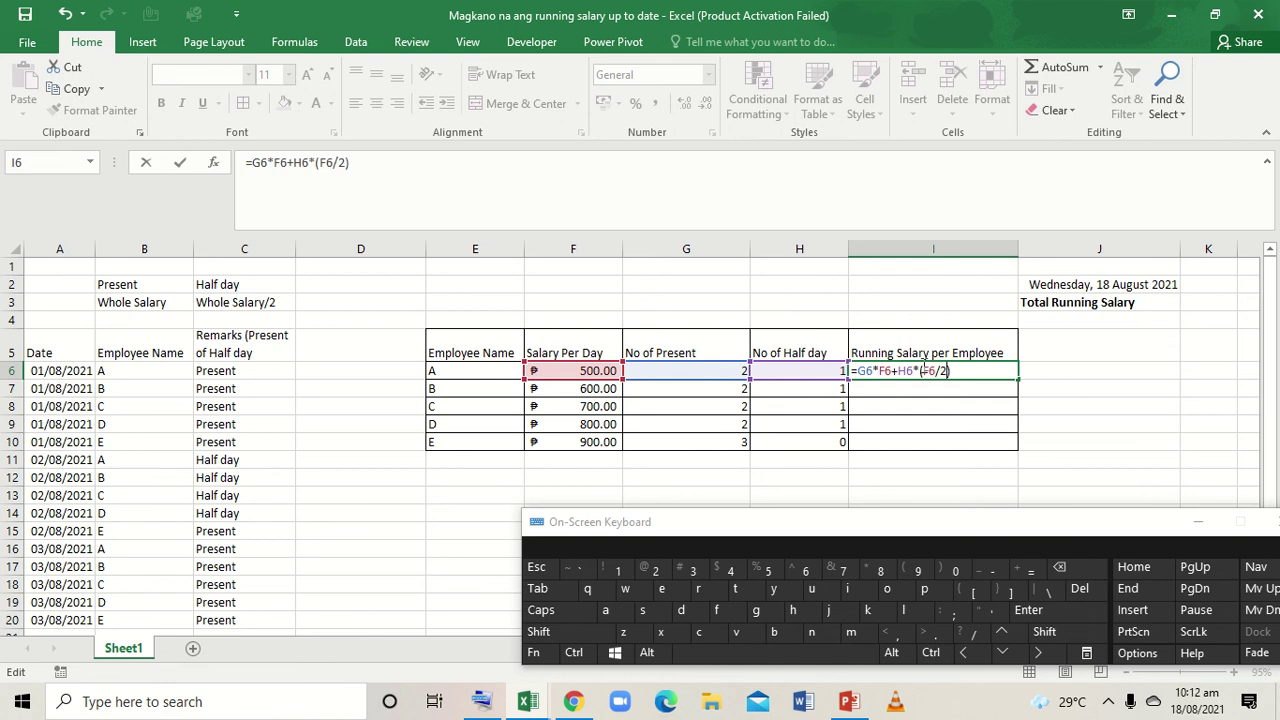
click(905, 371)
key(End)
click(922, 372)
click(867, 370)
key(Return)
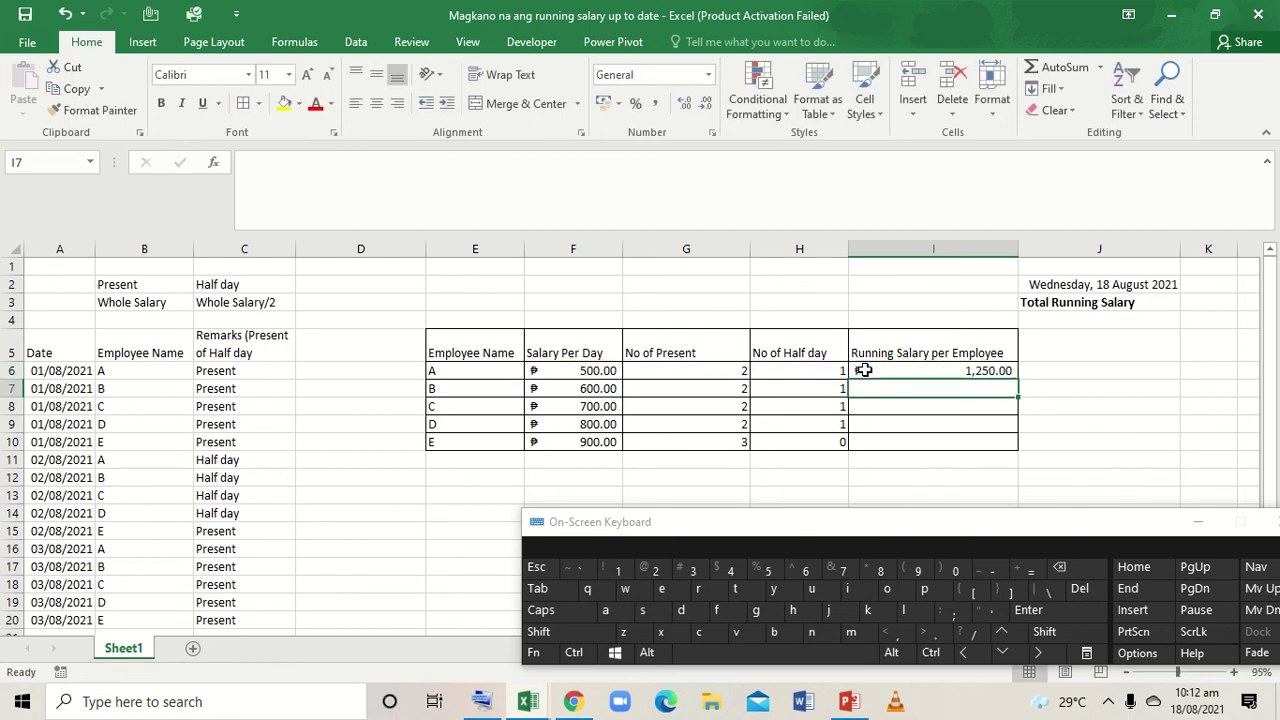
Review the I6 running salary formula, fill it down to I10, and check the copied references in I7
click(978, 370)
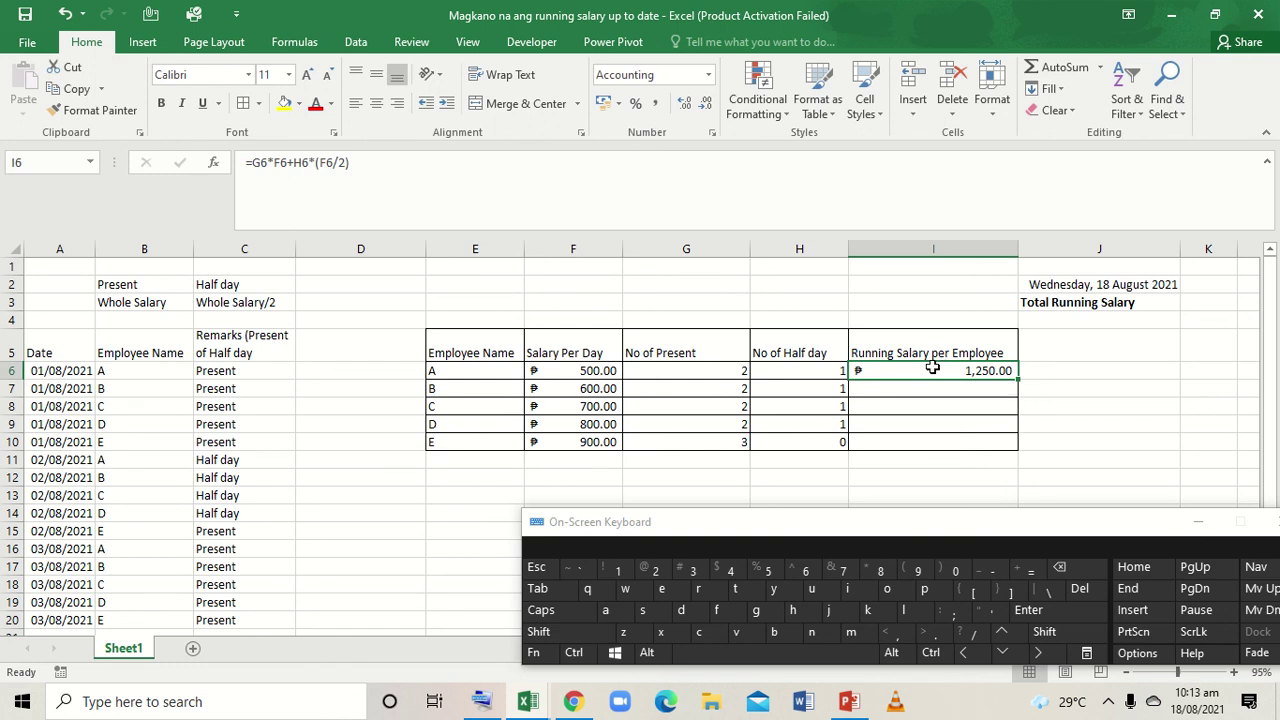
double_click(927, 371)
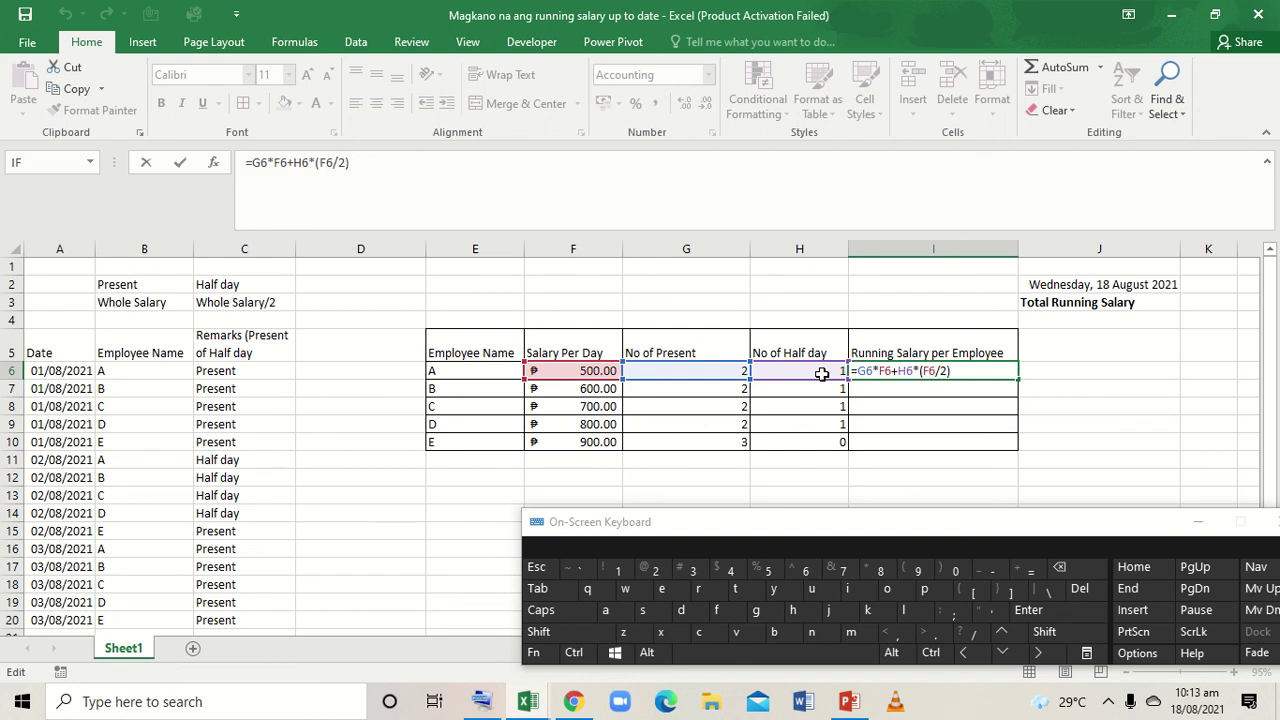
key(Return)
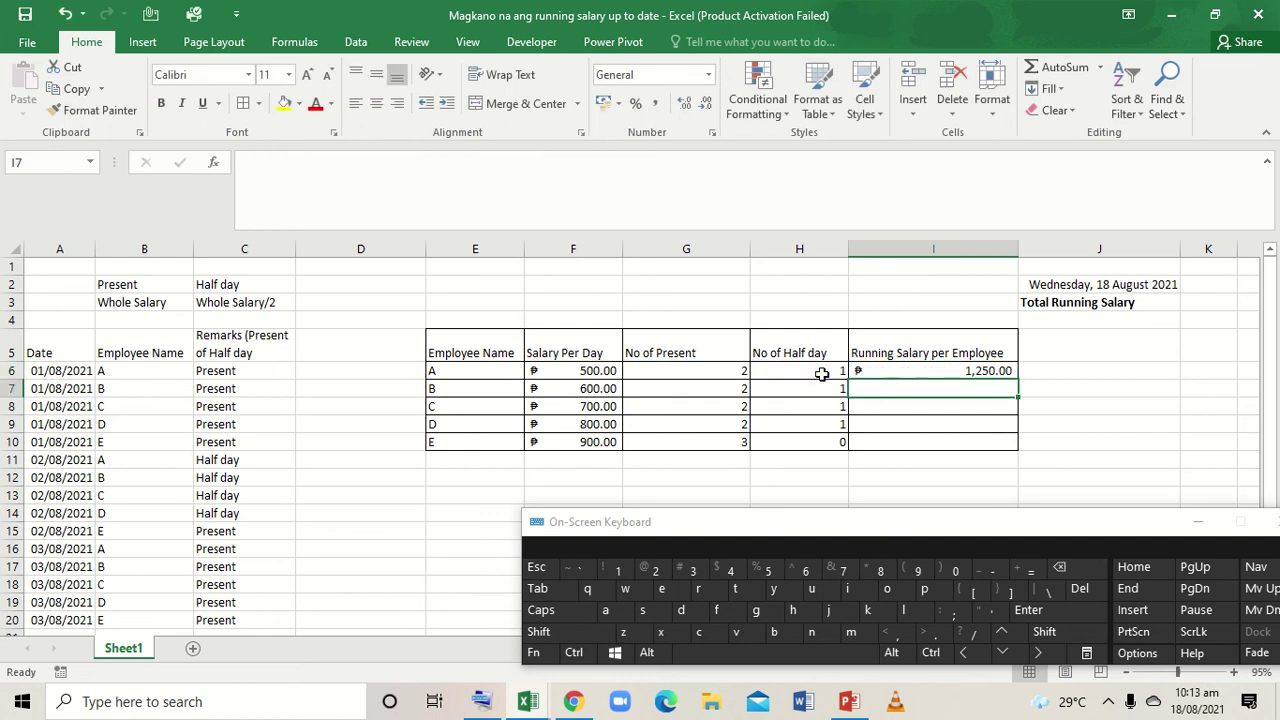
double_click(1017, 379)
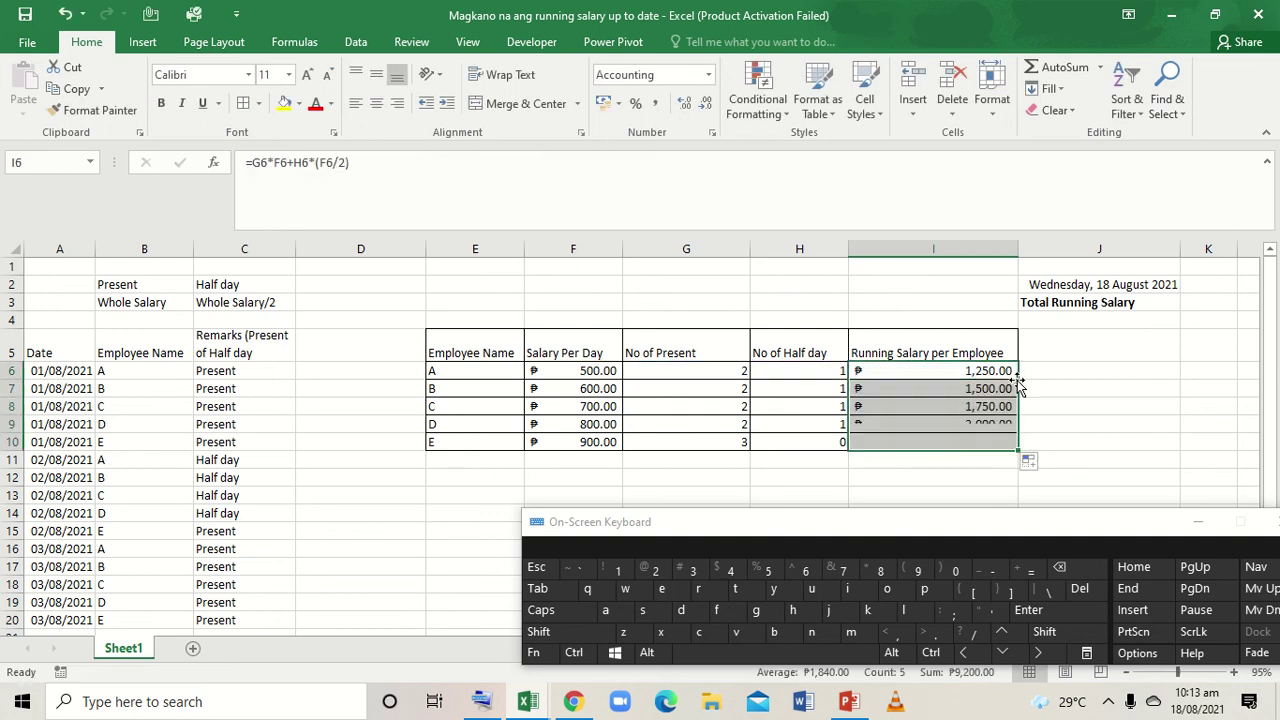
double_click(958, 389)
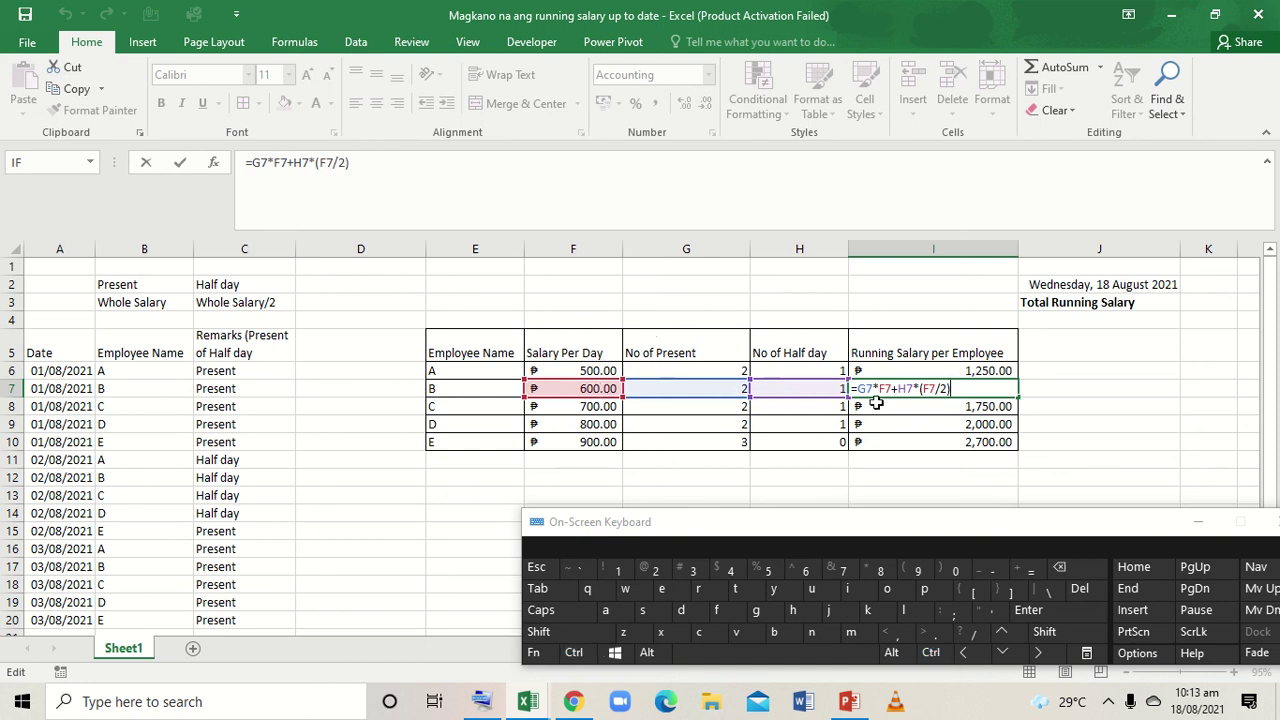
key(Return)
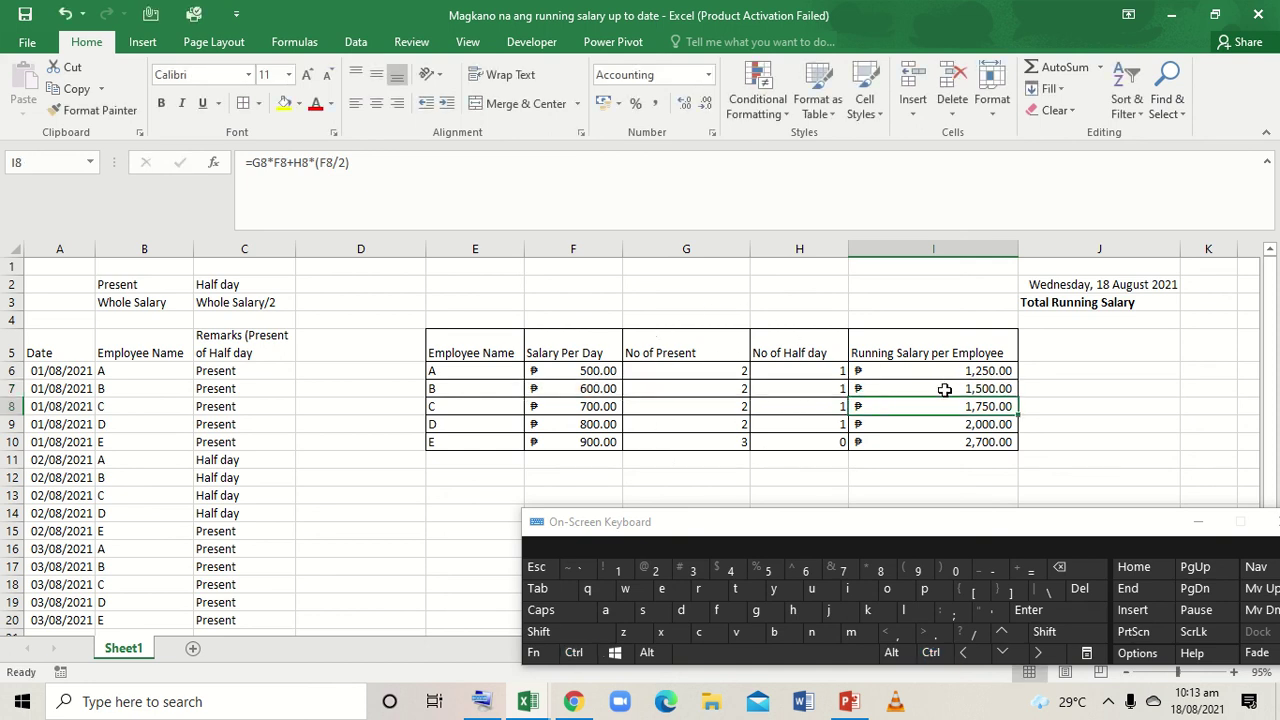
drag(960, 370, 959, 445)
Total the running salaries in J4 under Total Running Salary with the formula =SUM(I6:I10)
click(1069, 318)
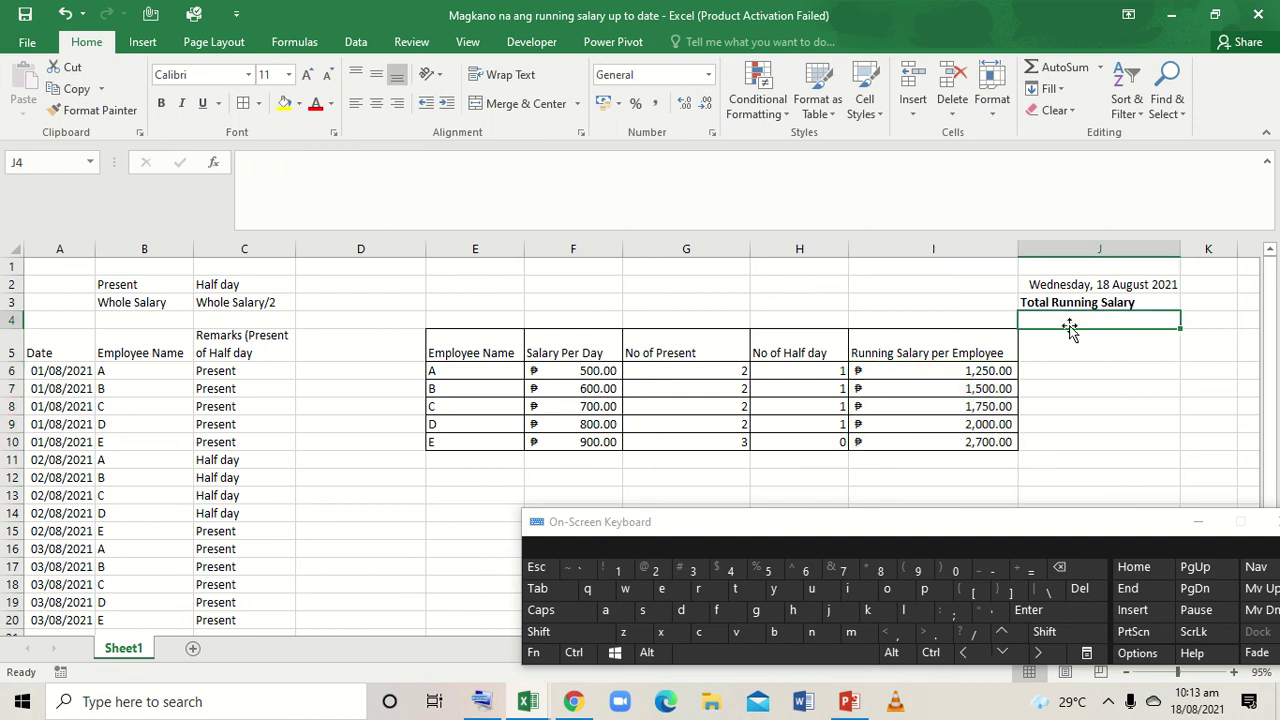
click(1030, 570)
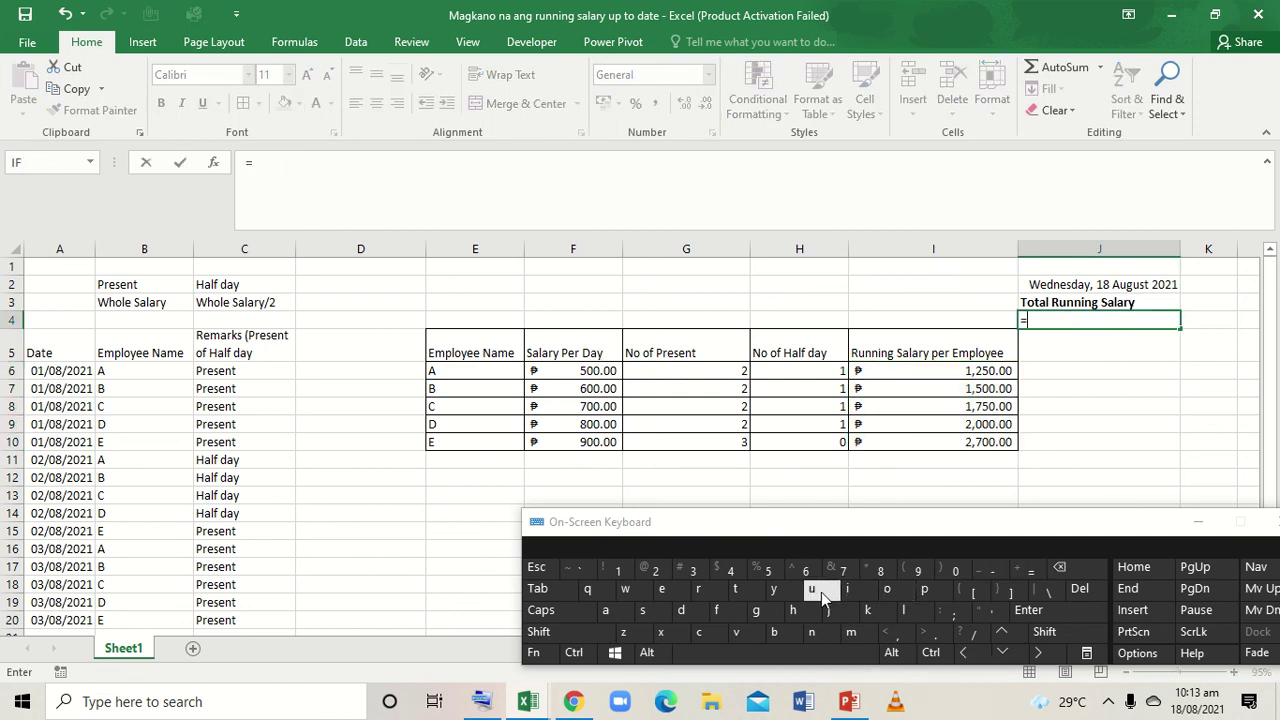
text(S)
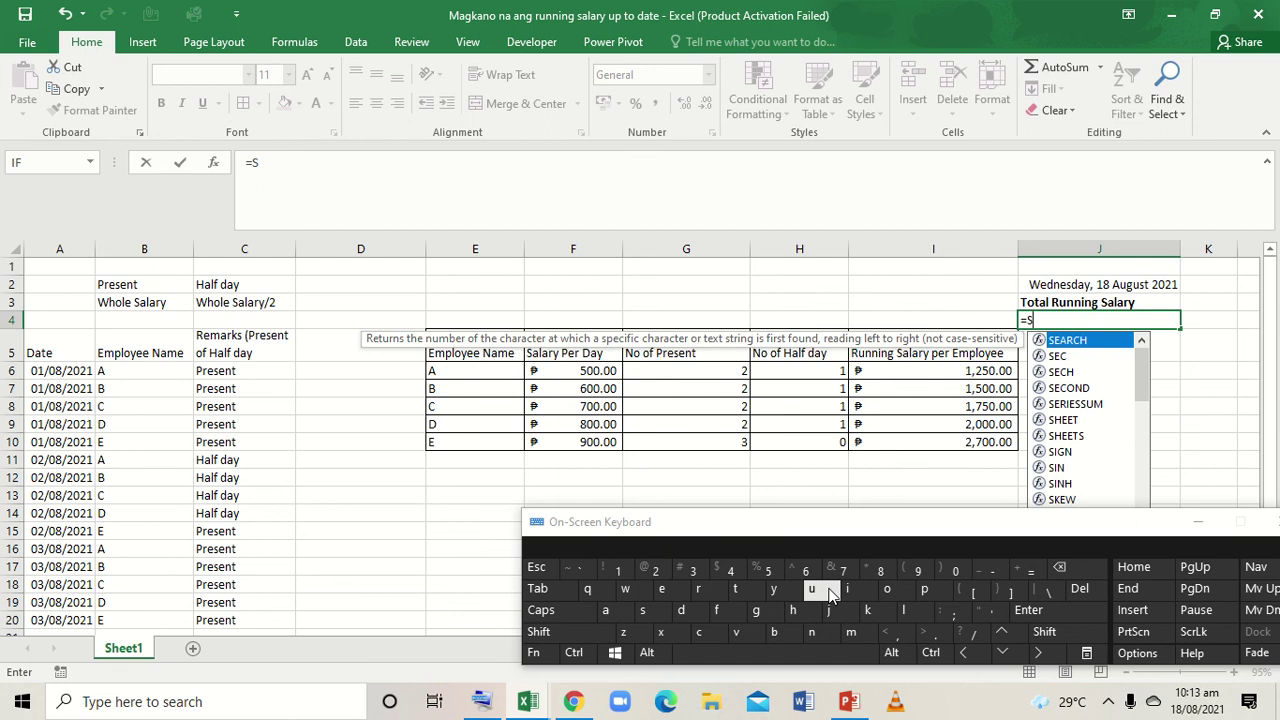
click(828, 592)
click(853, 631)
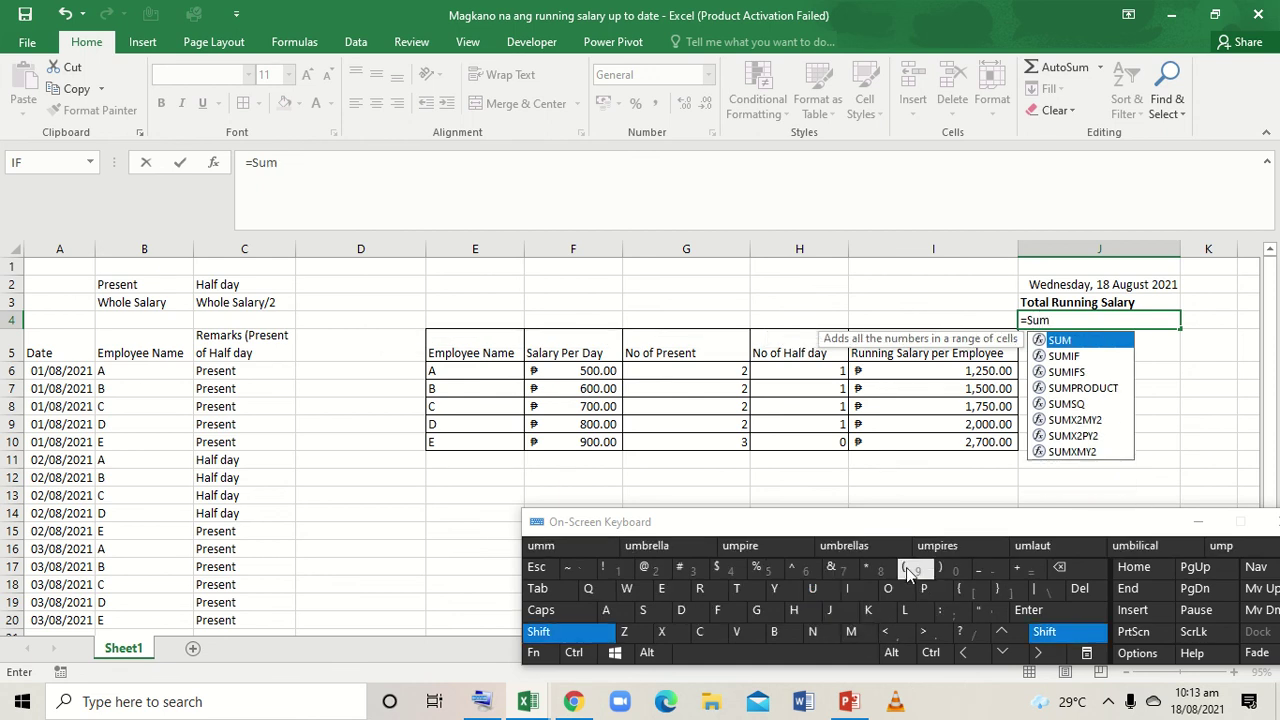
click(907, 570)
drag(928, 367, 931, 443)
shift+click(947, 572)
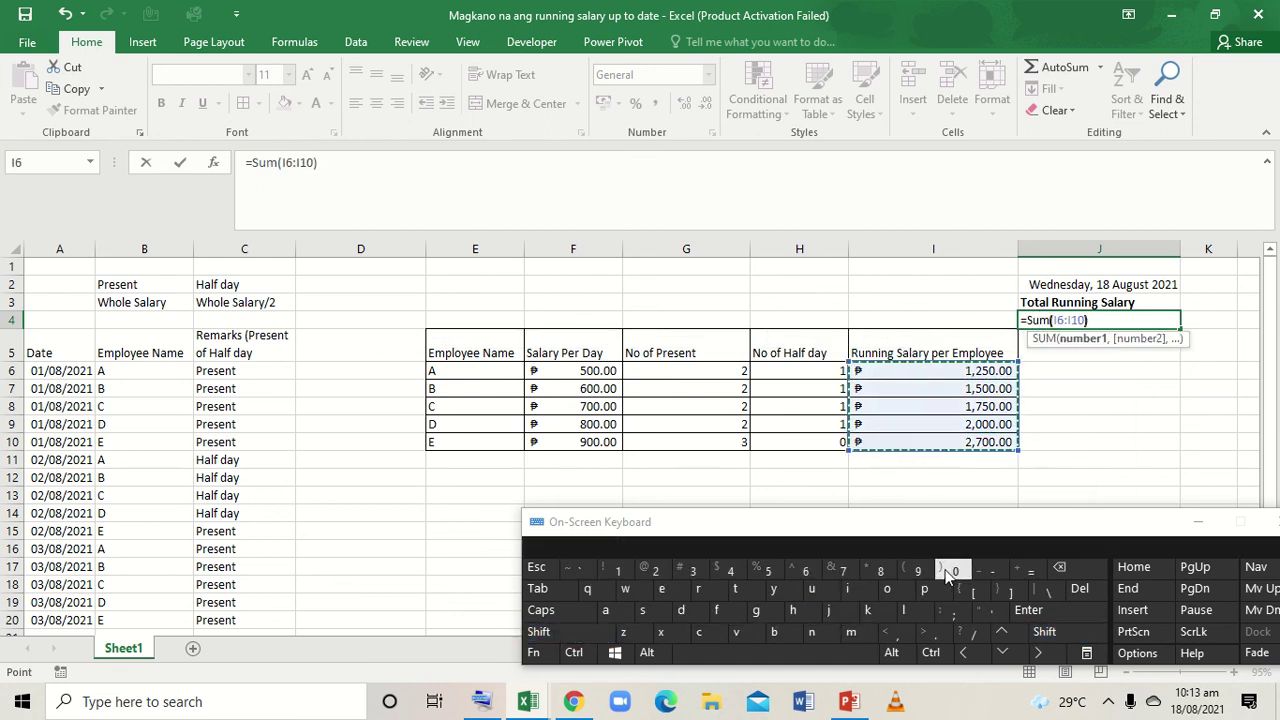
key(Return)
click(1119, 325)
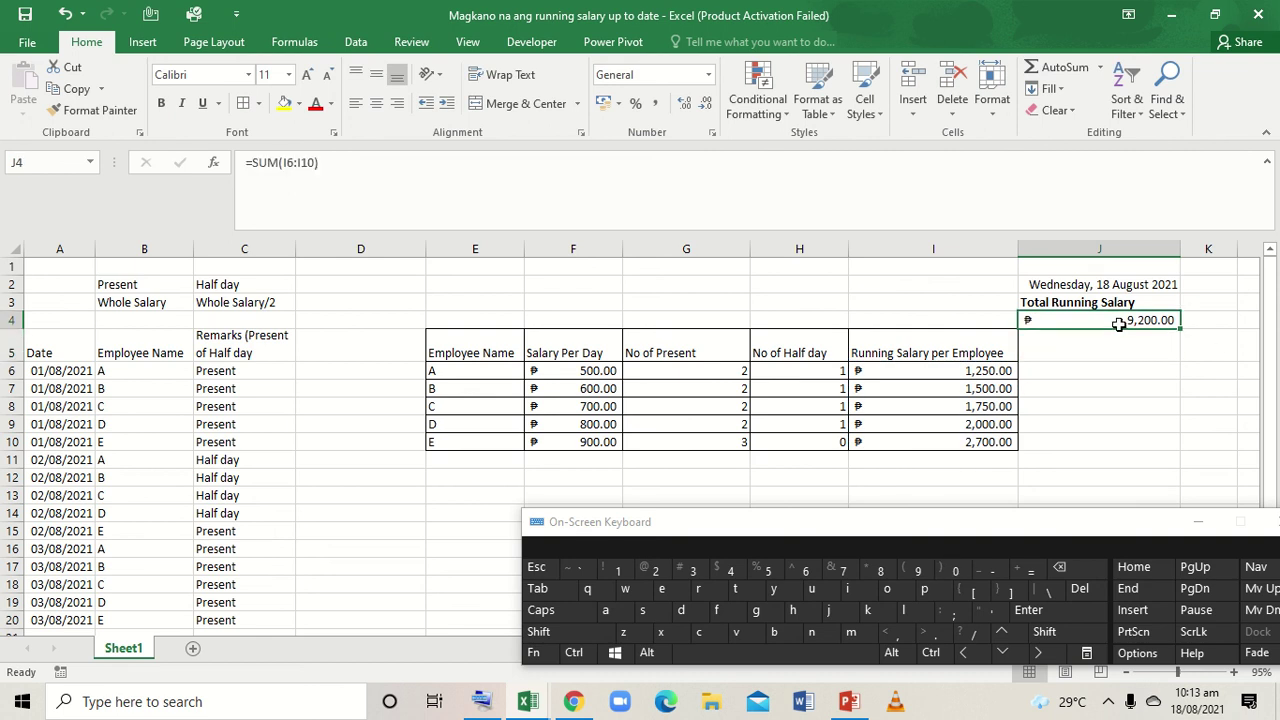
Copy the employee names and Present remarks from B6:C10 to B21:C25 and check the total running salary in J4
key(ctrl)
key(ctrl)
drag(153, 372, 228, 452)
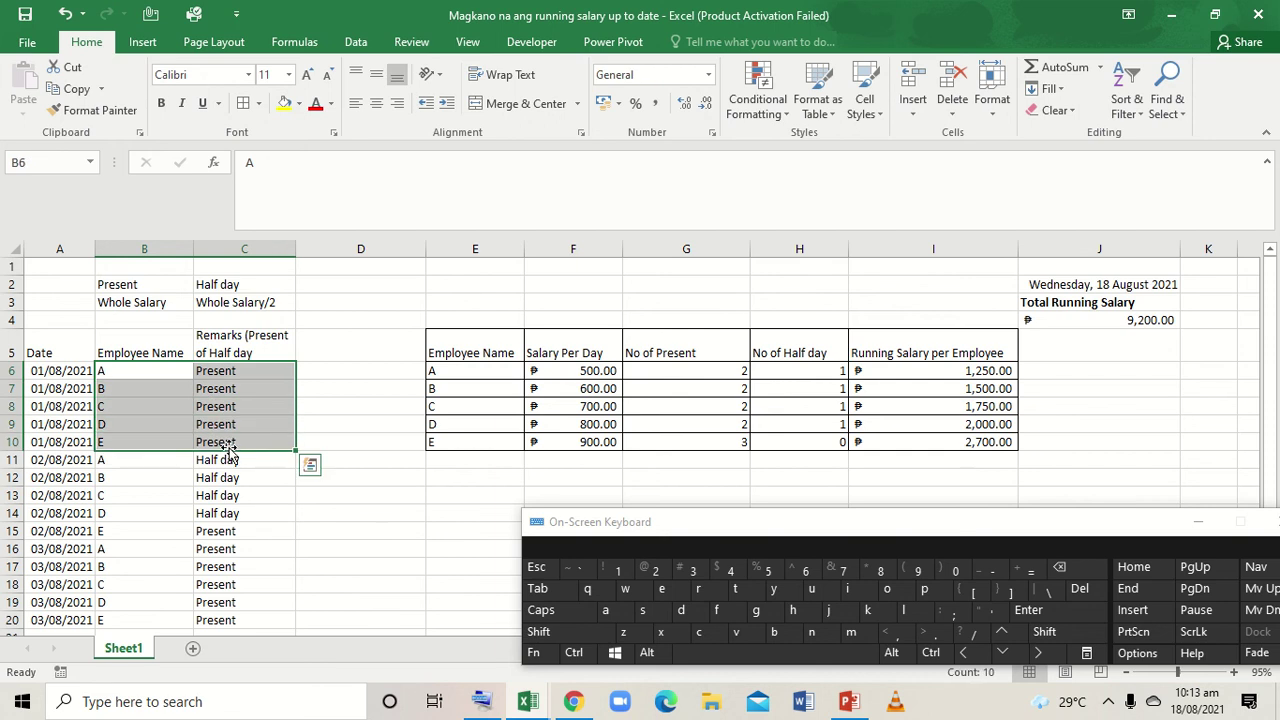
key(ctrl+c)
click(176, 561)
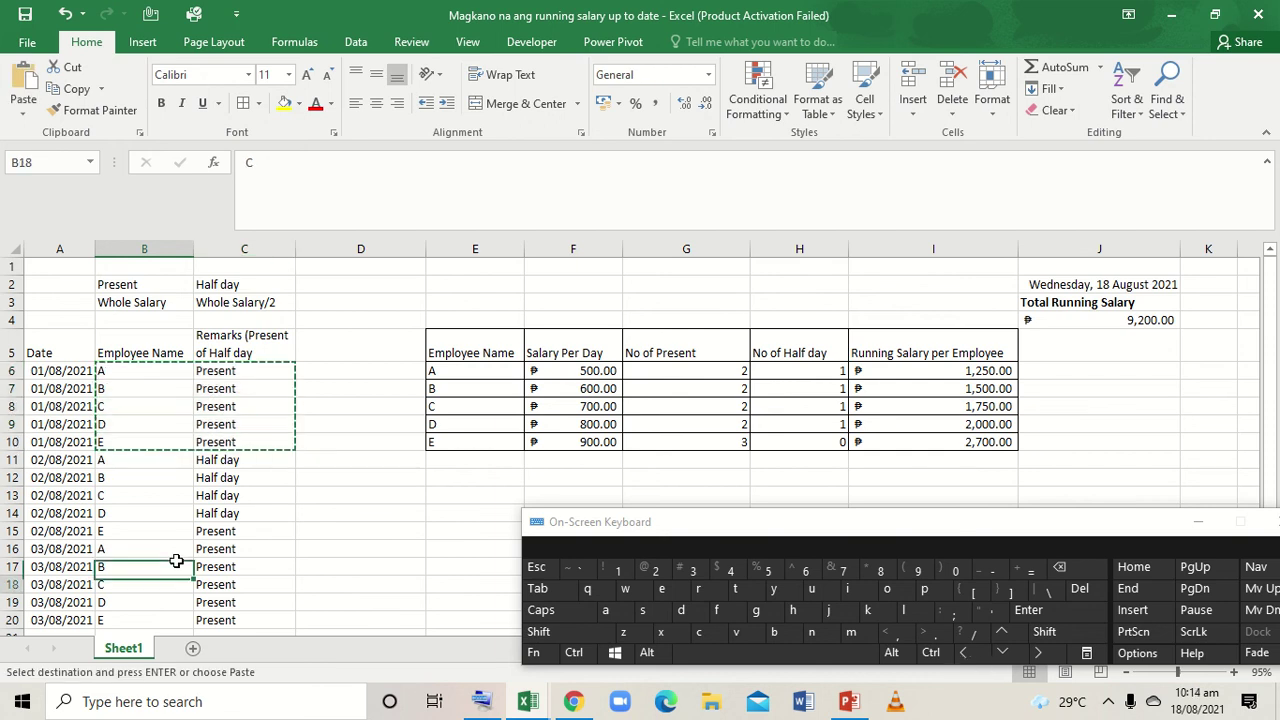
scroll(176, 561, down, 2)
click(176, 561)
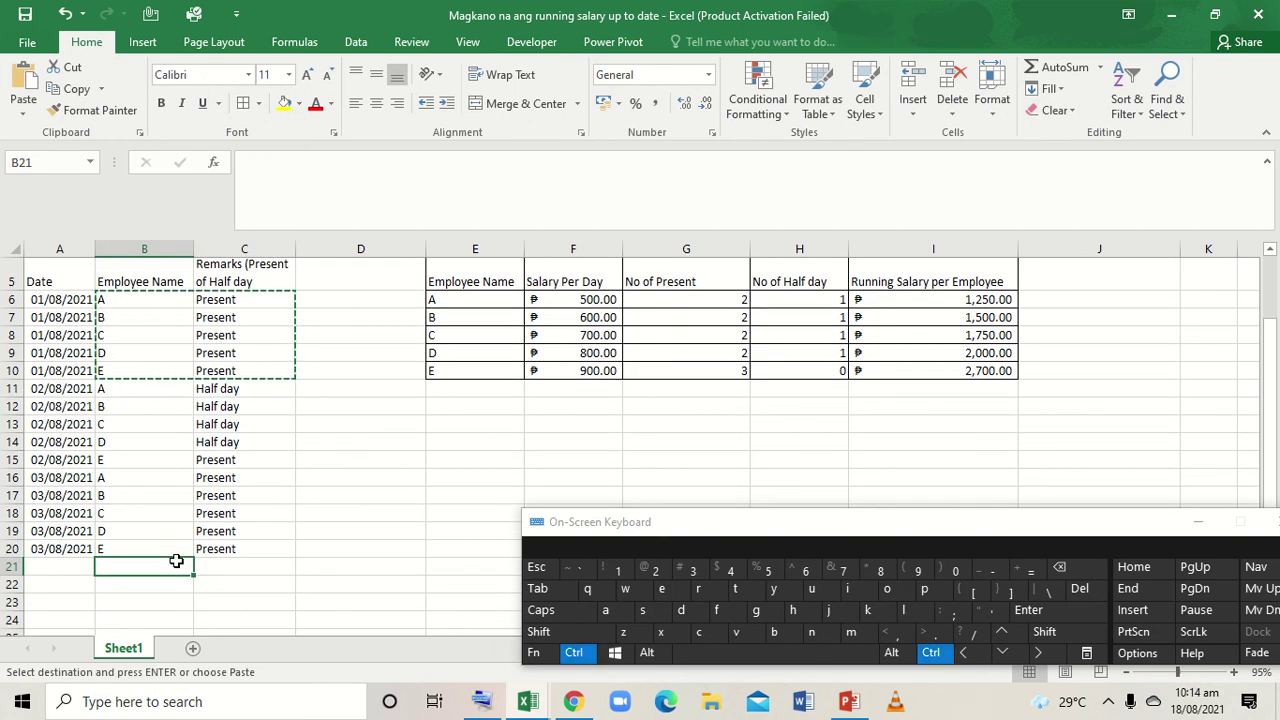
key(ctrl+v)
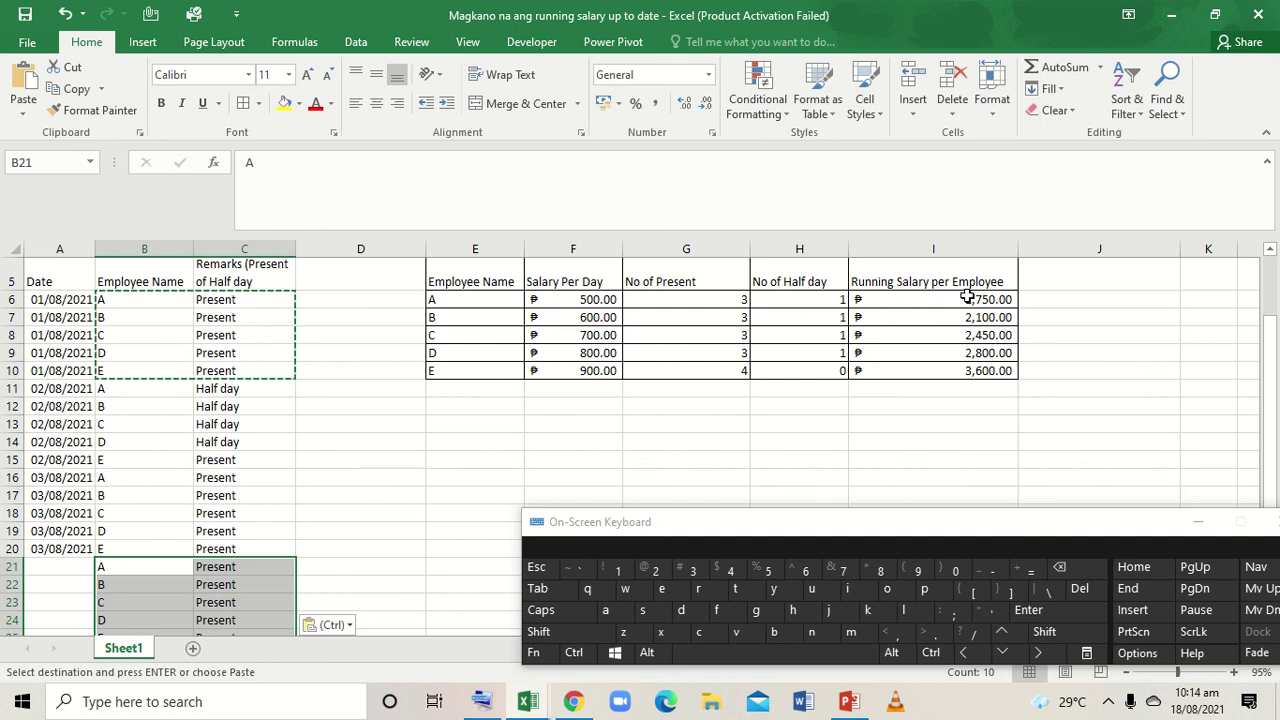
drag(1272, 325, 1265, 275)
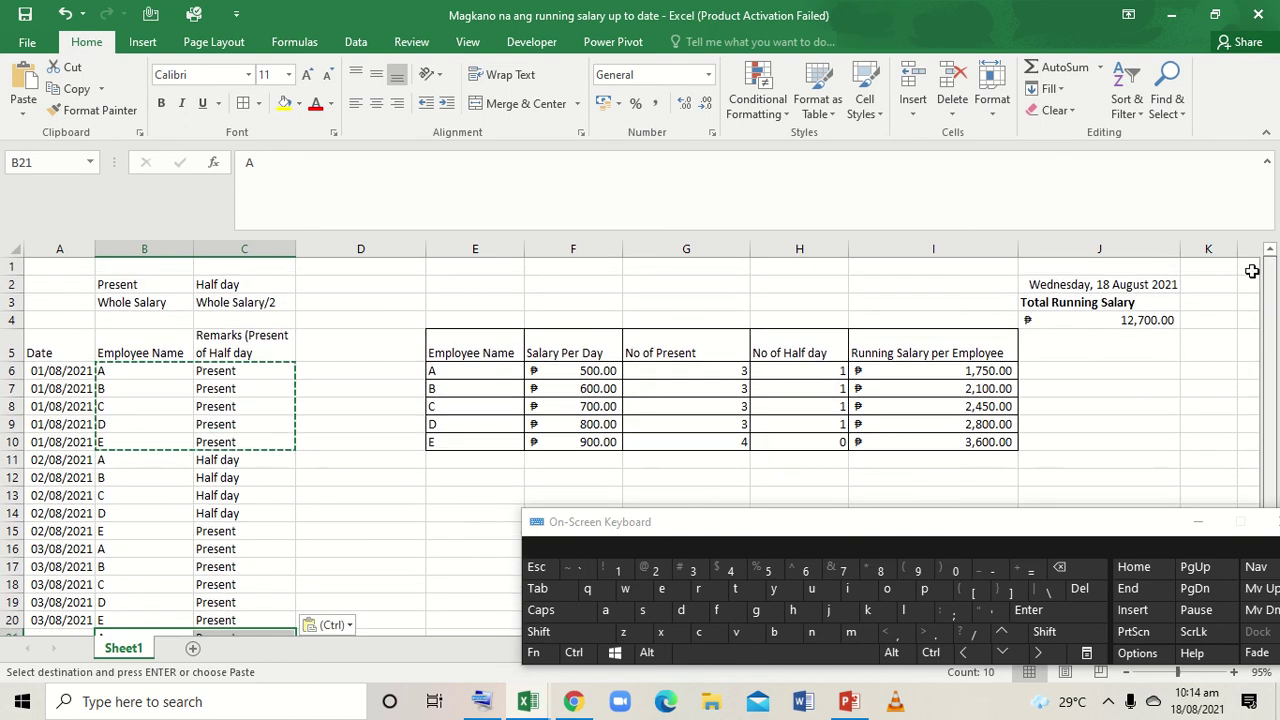
click(1040, 320)
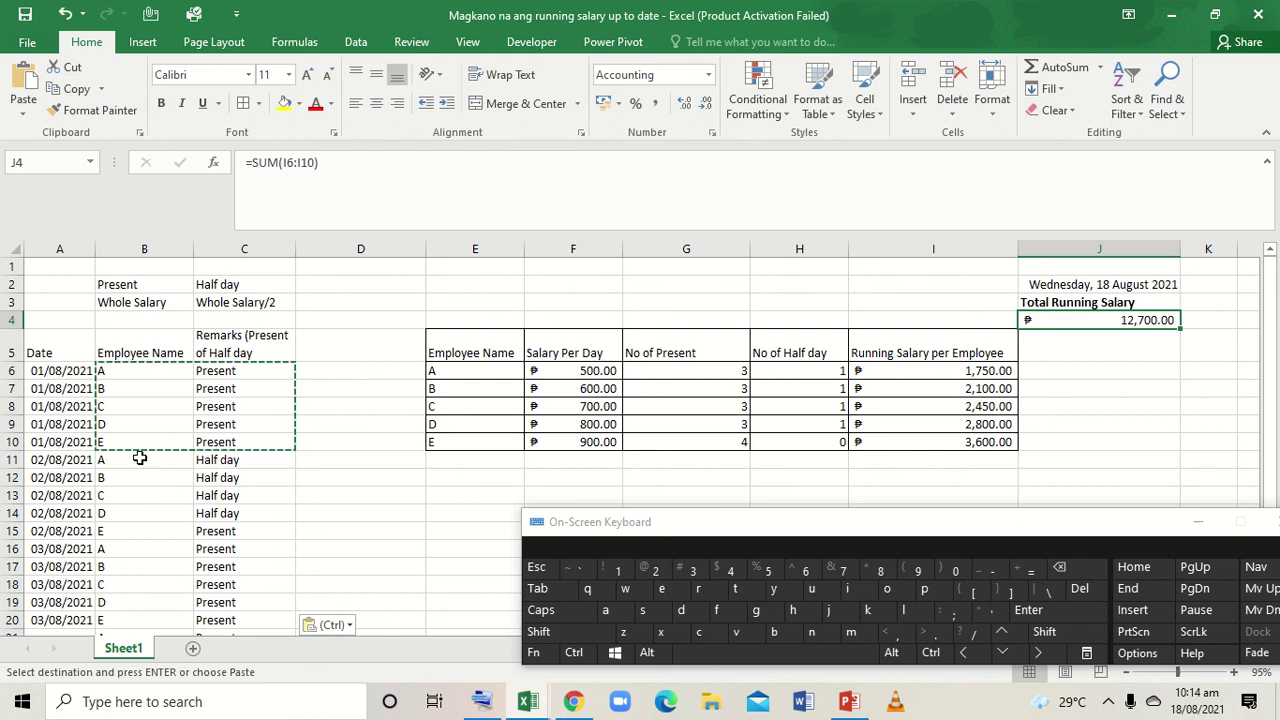
Copy the half-day entries of employees A to D from B11:C14 to the empty rows starting at B26
drag(140, 457, 222, 518)
key(ctrl+c)
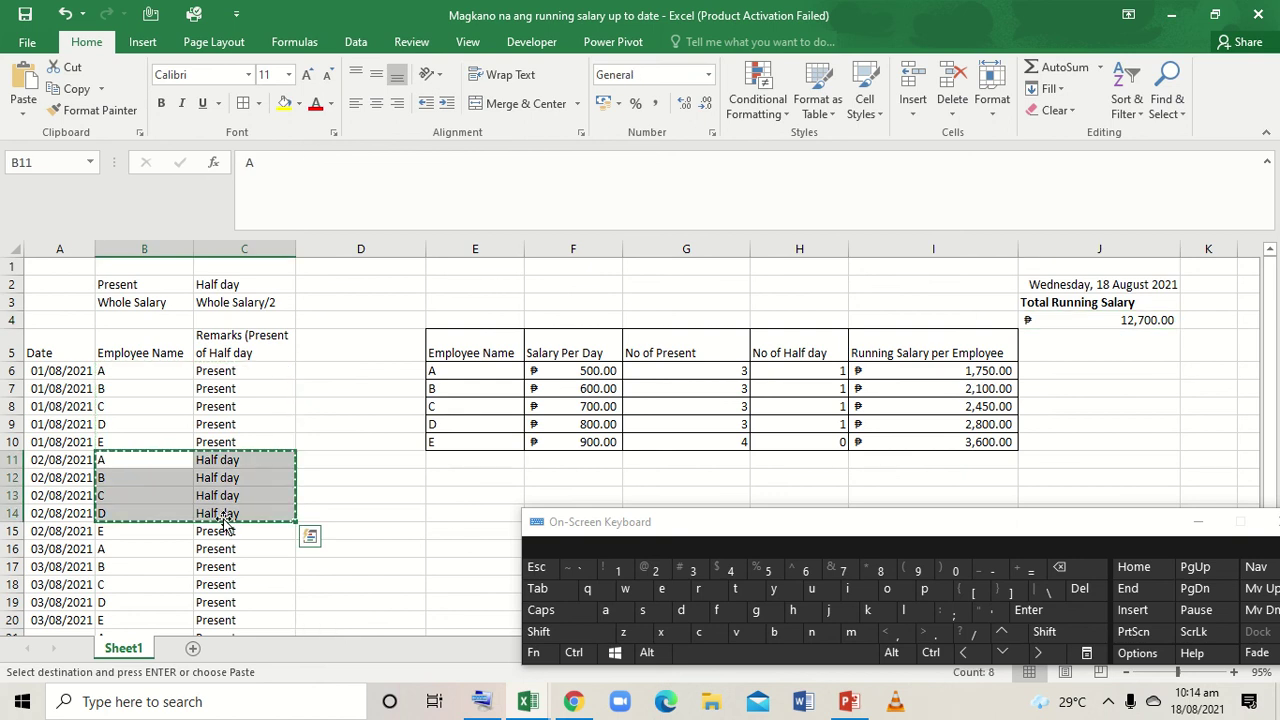
key(Down)
key(Down)
key(Down)
key(Down)
key(Down)
key(Down)
key(Down)
key(Down)
key(Down)
key(Down)
key(Down)
key(Down)
key(Down)
key(Down)
key(Down)
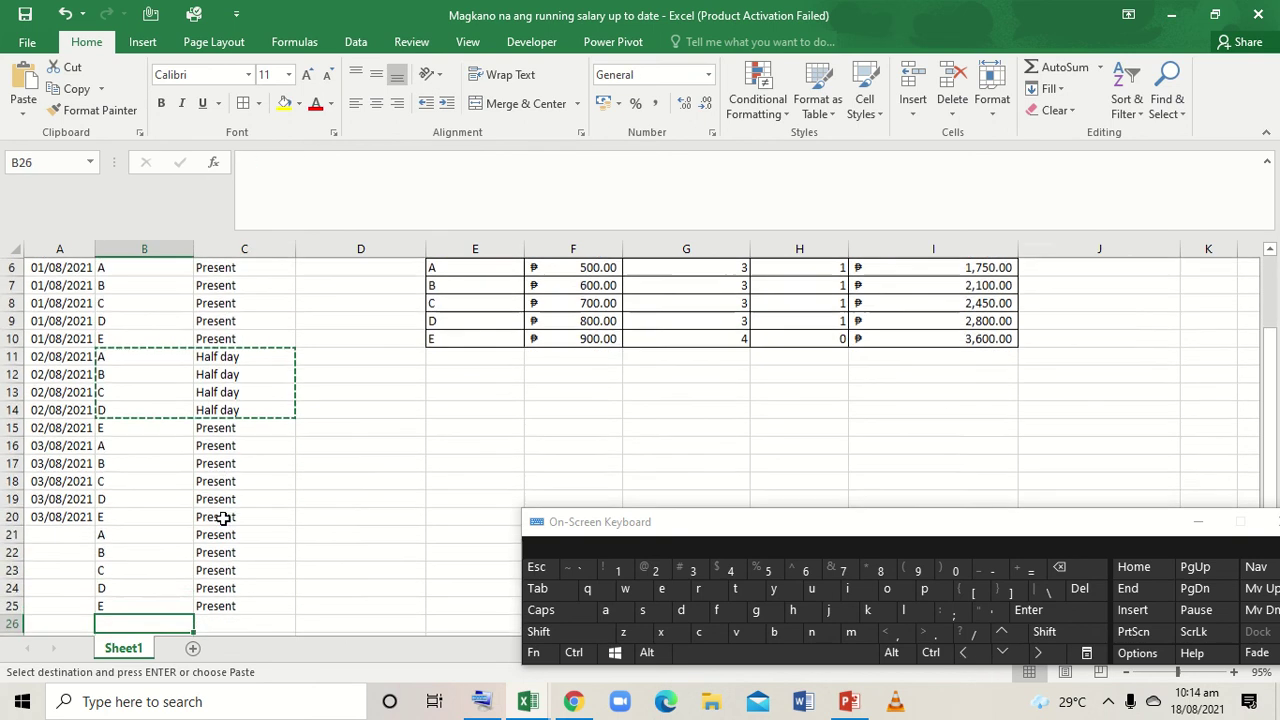
key(Down)
key(Up)
key(ctrl+v)
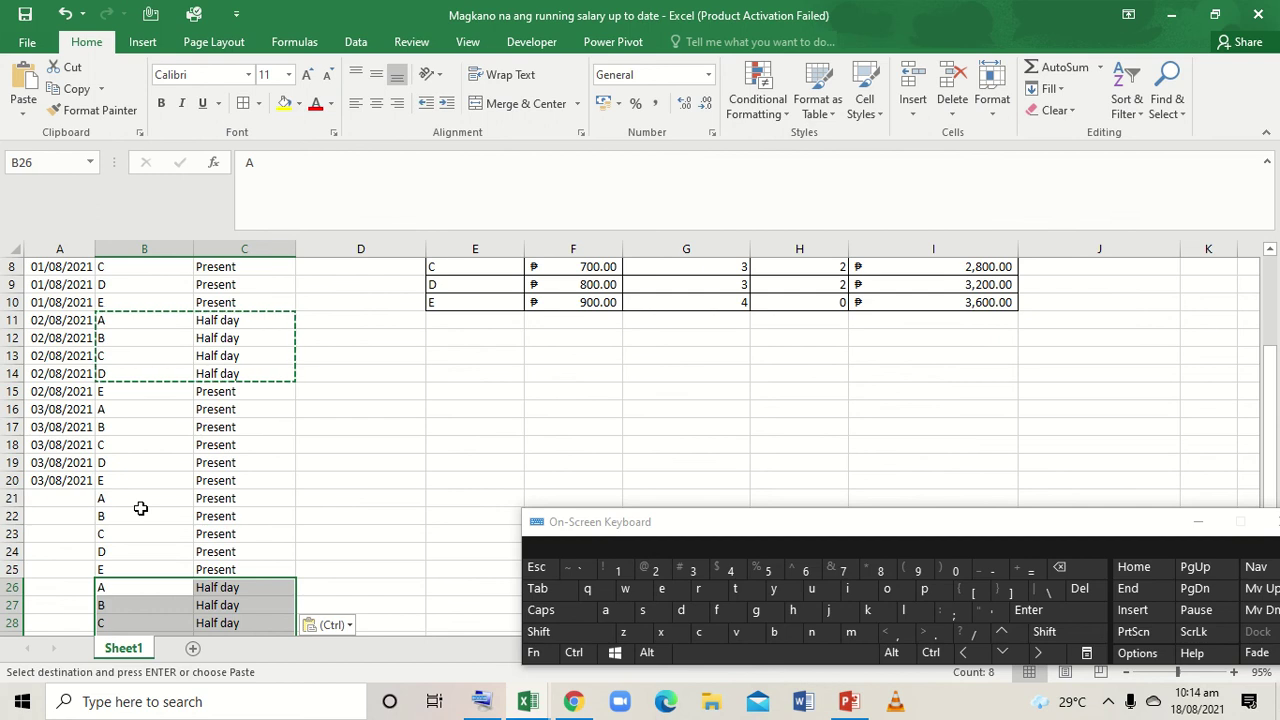
Copy the date from A20 into A21 and change it to 04/08/2021
click(72, 482)
key(ctrl+c)
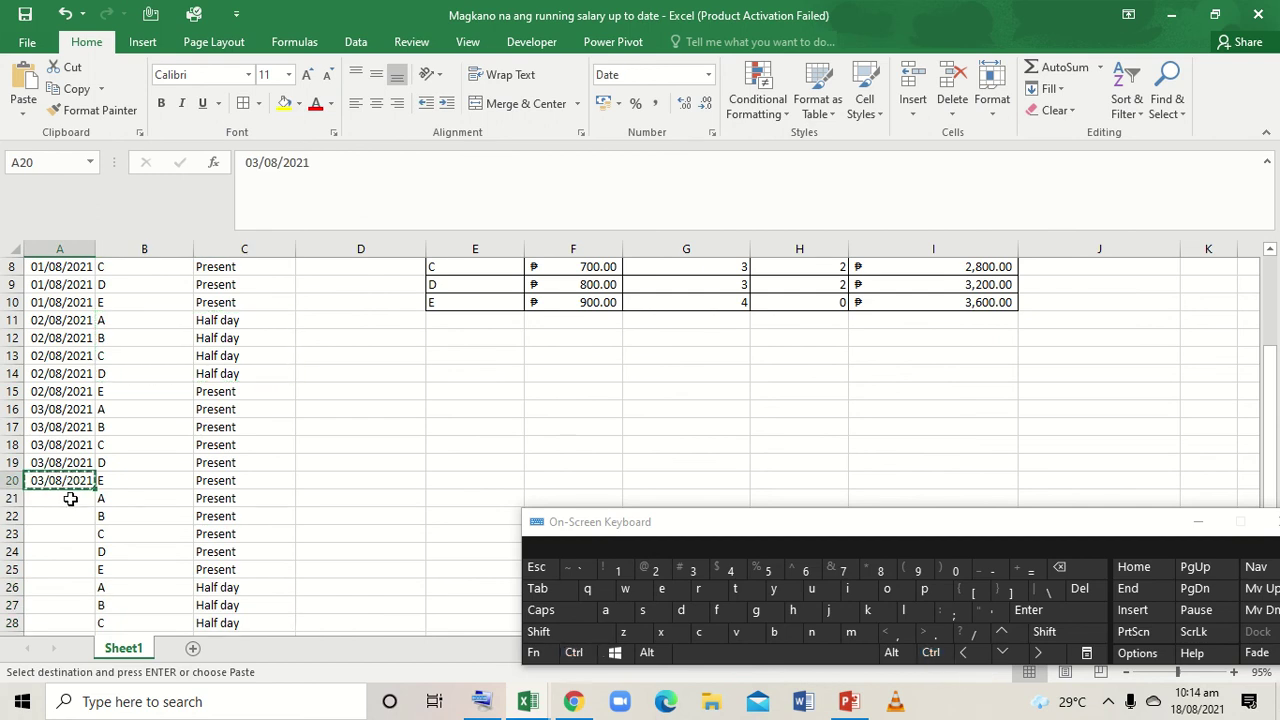
click(70, 498)
key(ctrl+v)
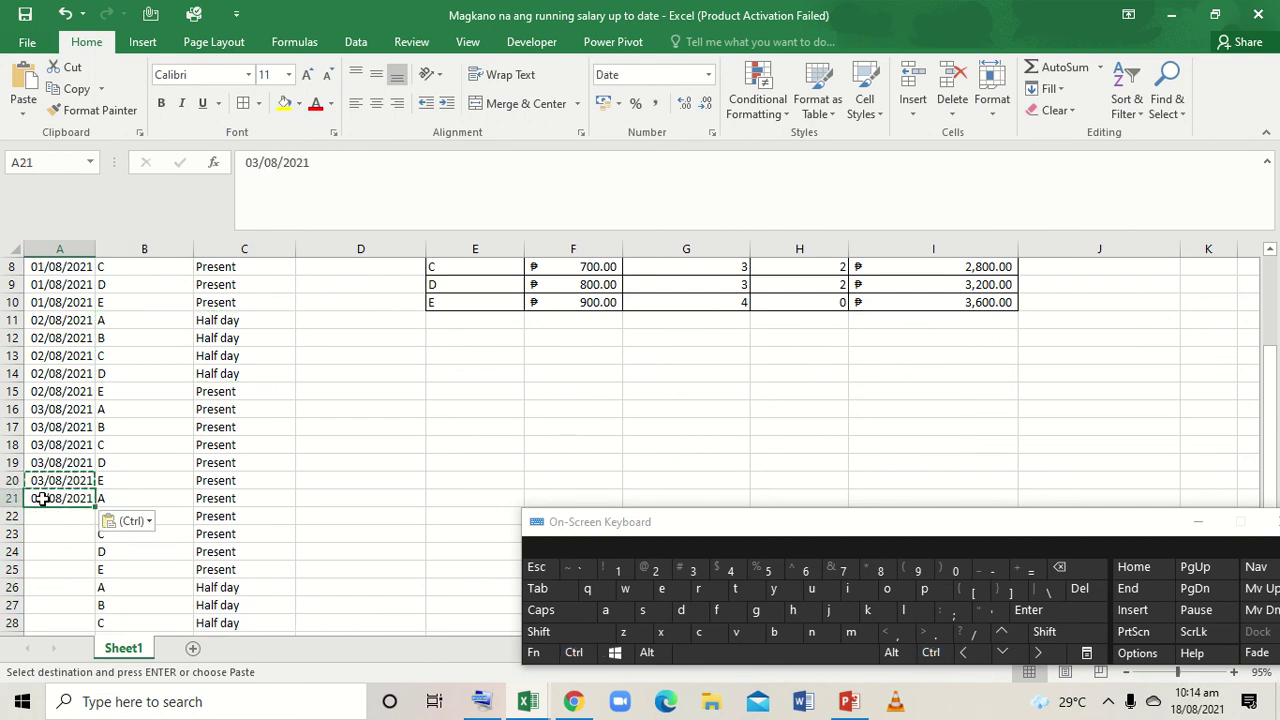
double_click(42, 498)
key(Return)
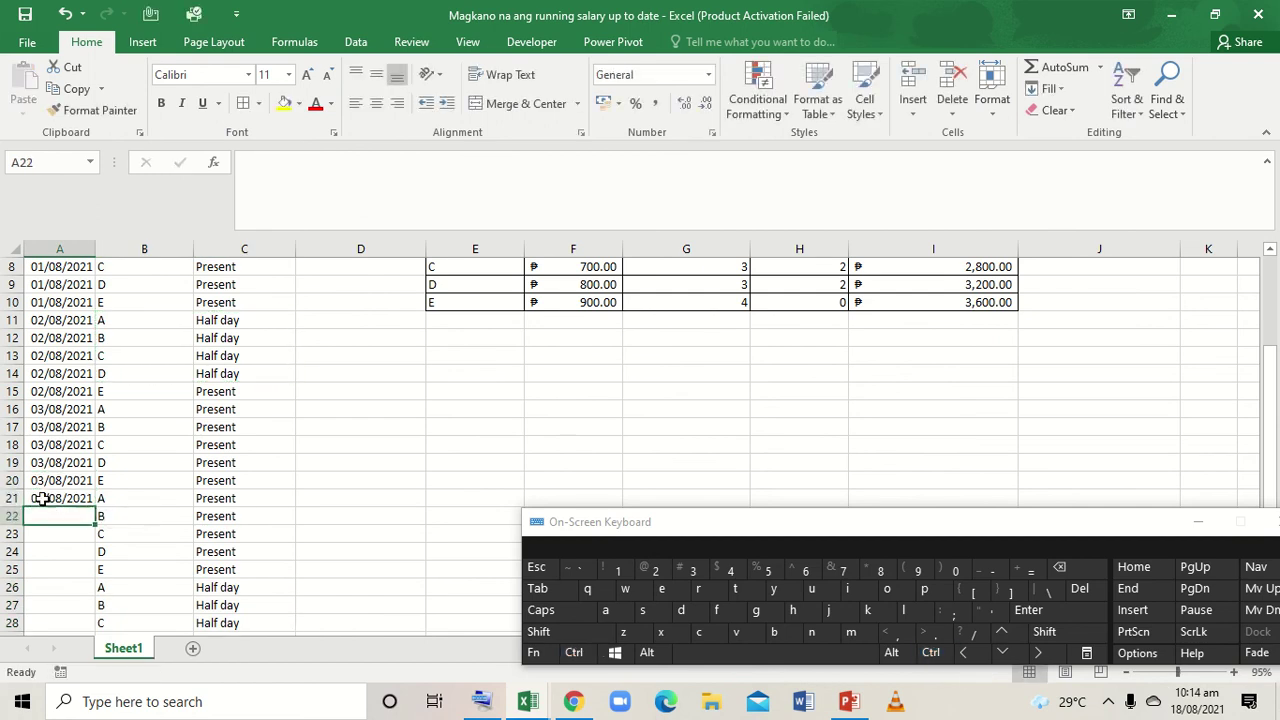
Move the date 04/08/2021 from A21 to A22 and copy it back into A21 so both rows are dated
click(40, 499)
key(ctrl+c)
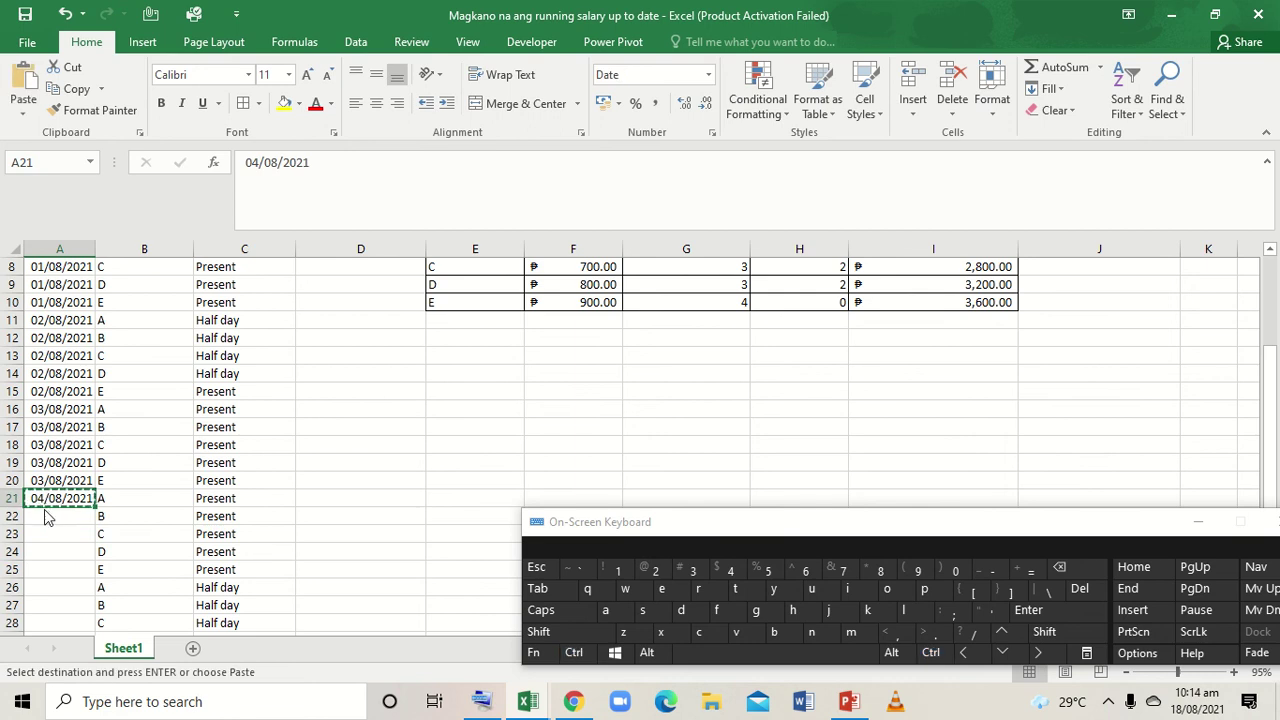
mouse_move(45, 507)
mouse_down()
mouse_move(46, 527)
mouse_move(50, 515)
mouse_up()
click(56, 503)
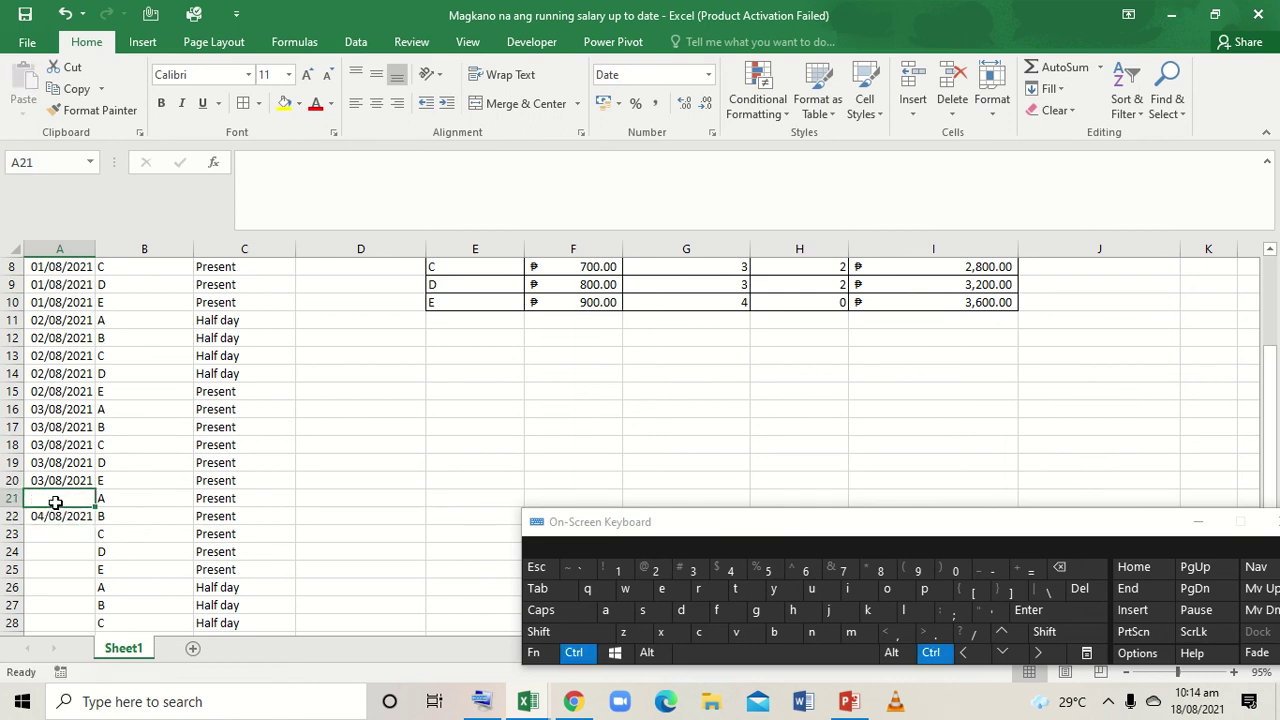
key(ctrl+c)
click(54, 517)
key(ctrl+c)
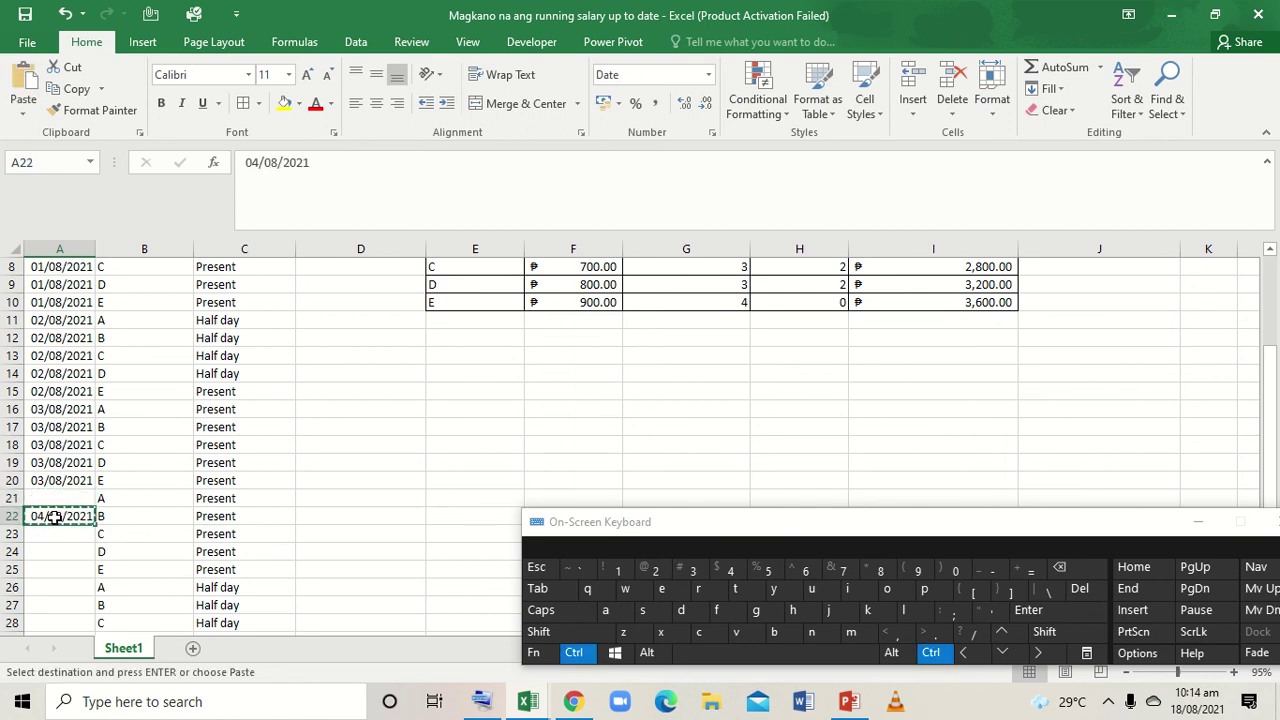
click(51, 496)
key(ctrl+v)
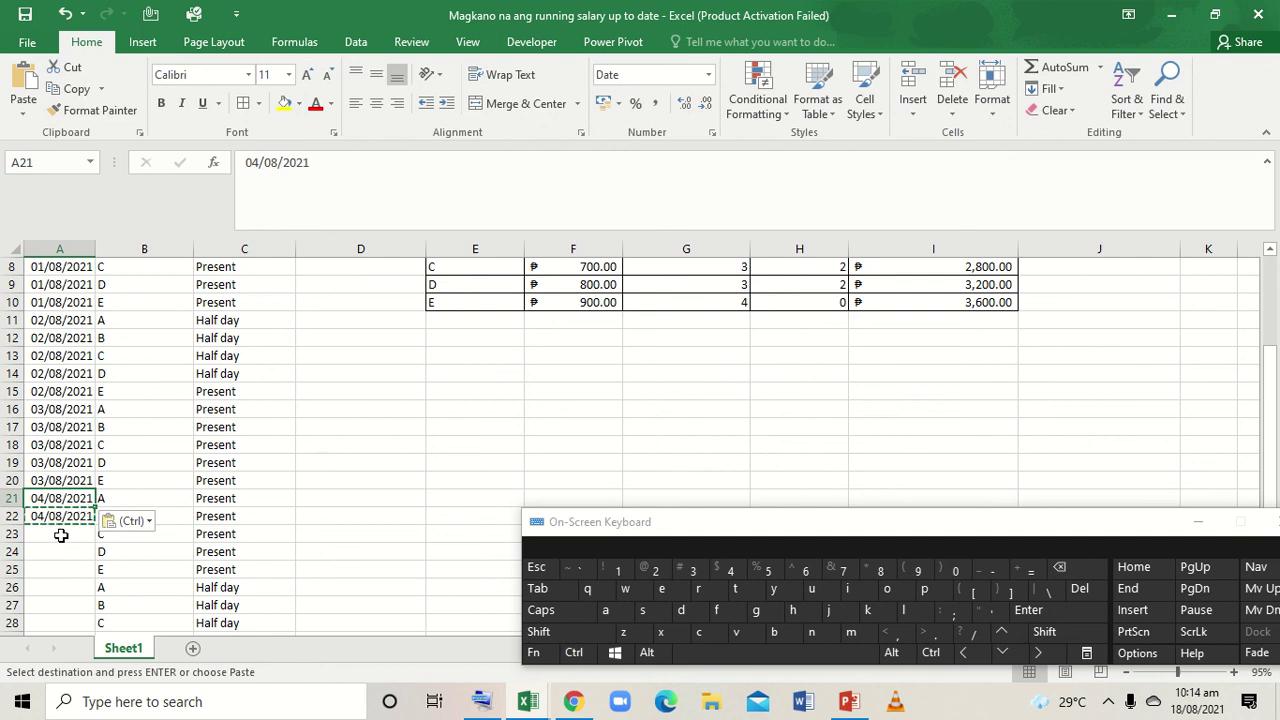
Paste the date 04/08/2021 into A23, A24 and A25
drag(61, 535, 57, 562)
click(60, 566)
key(ctrl+v)
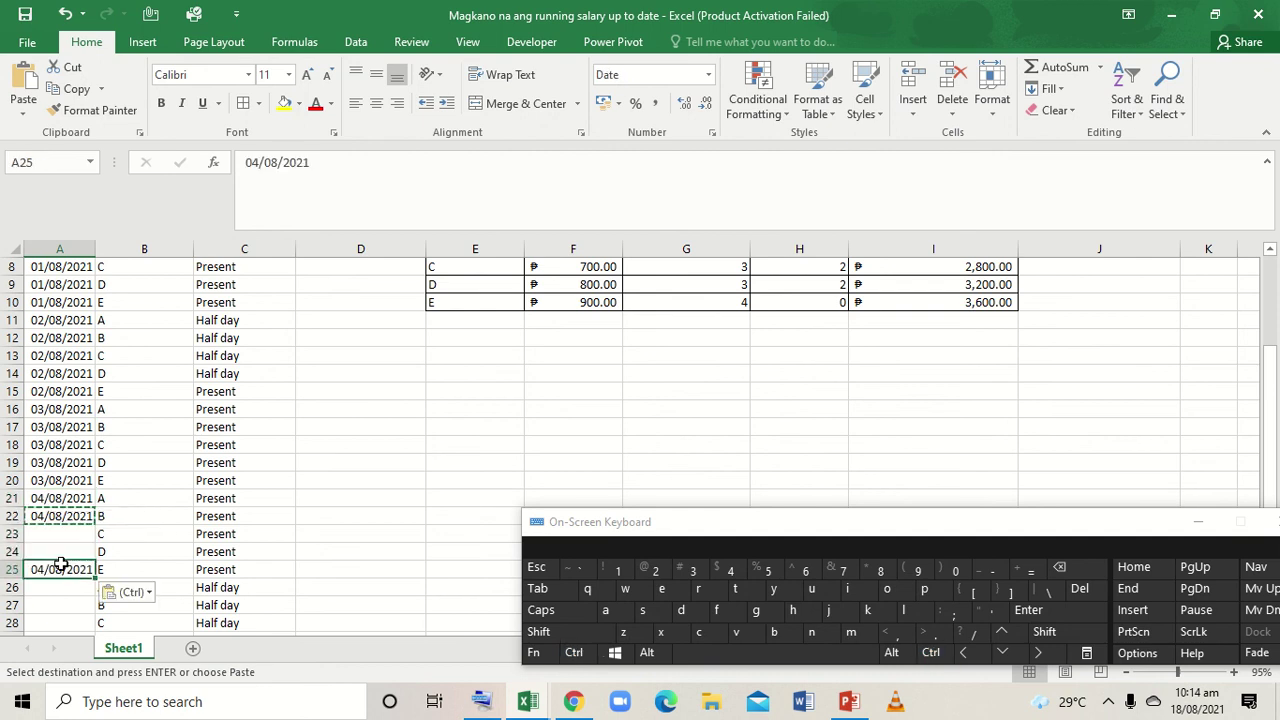
click(54, 541)
key(ctrl+v)
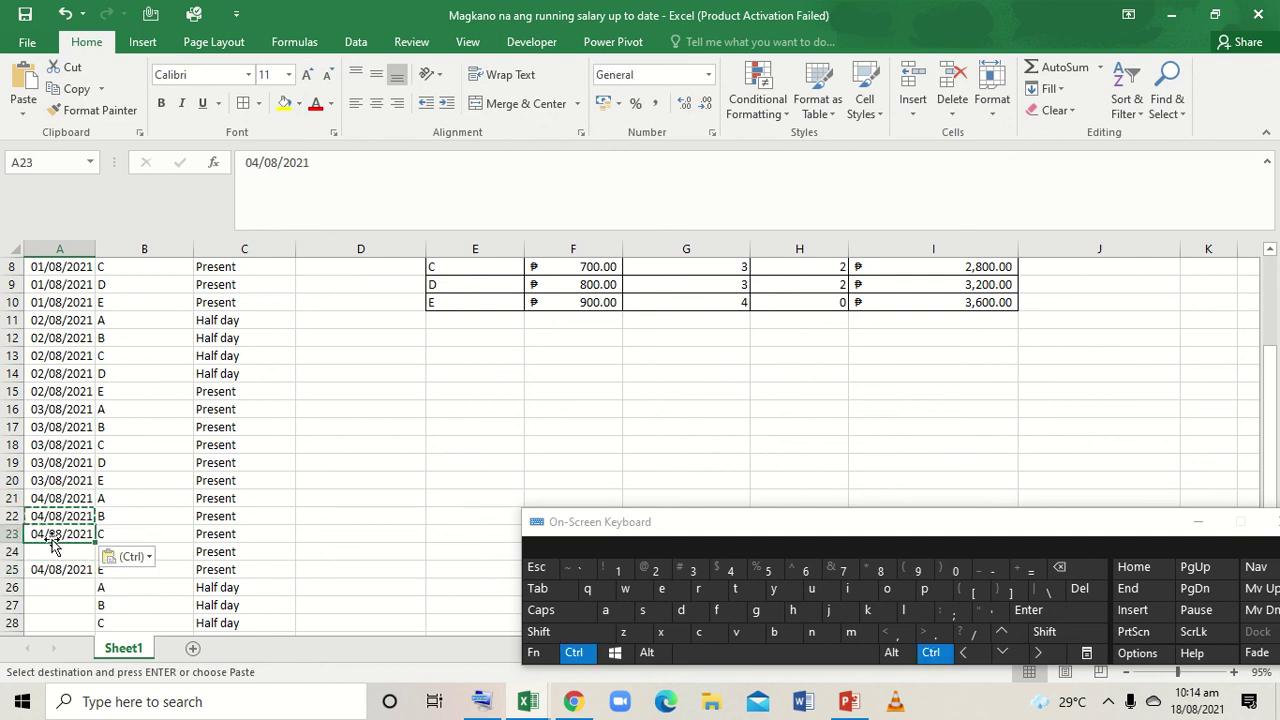
click(50, 553)
key(ctrl+v)
click(52, 569)
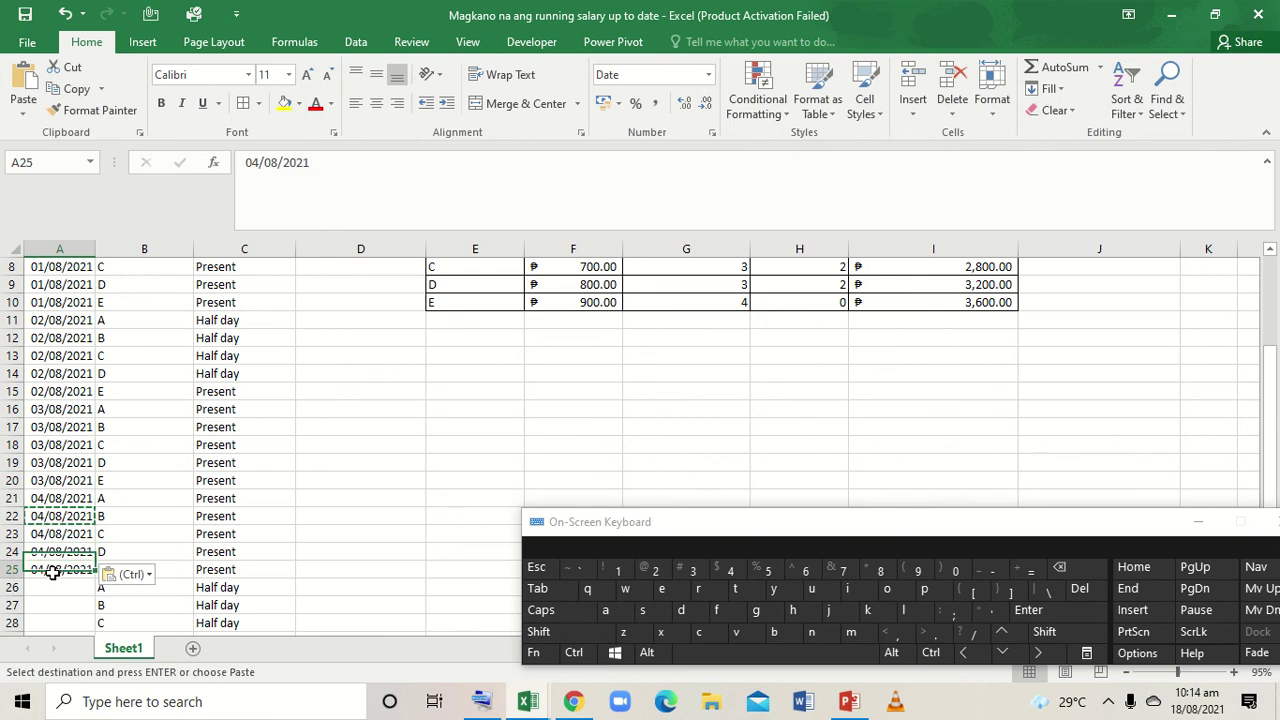
Paste the copied date into A26 and change it to 05/08/2021
click(52, 588)
key(ctrl+v)
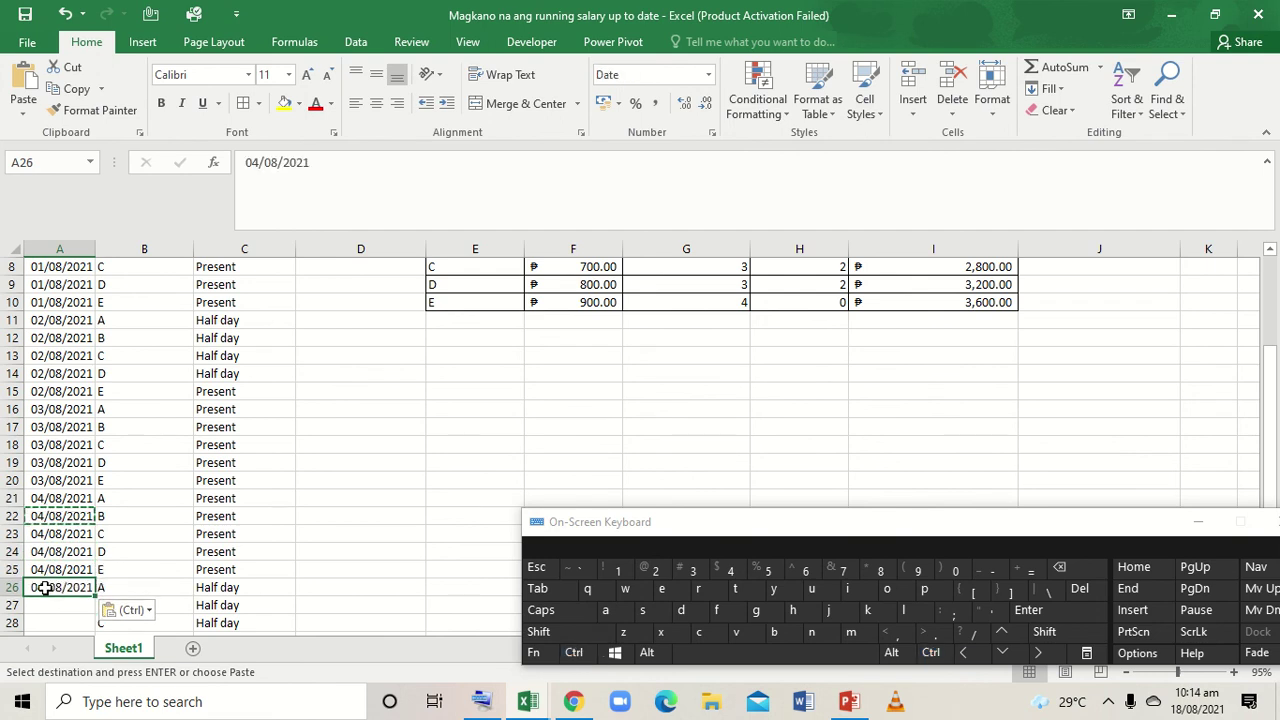
double_click(42, 588)
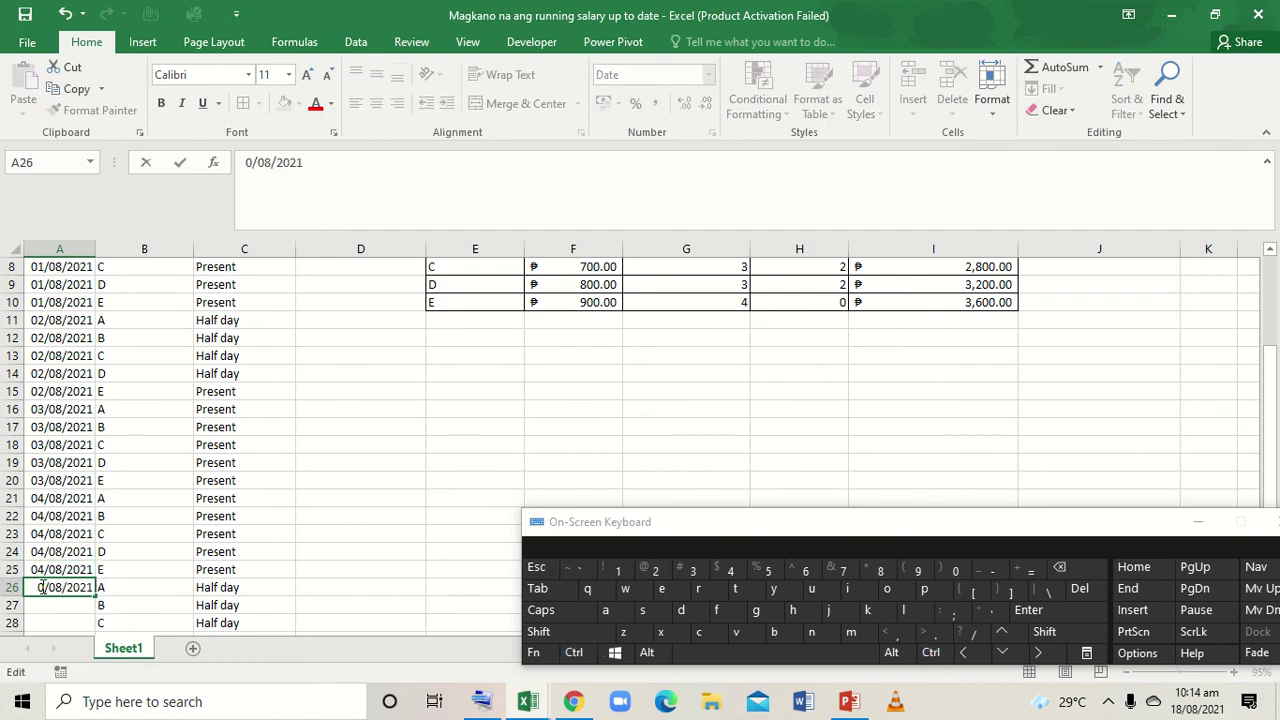
key(Return)
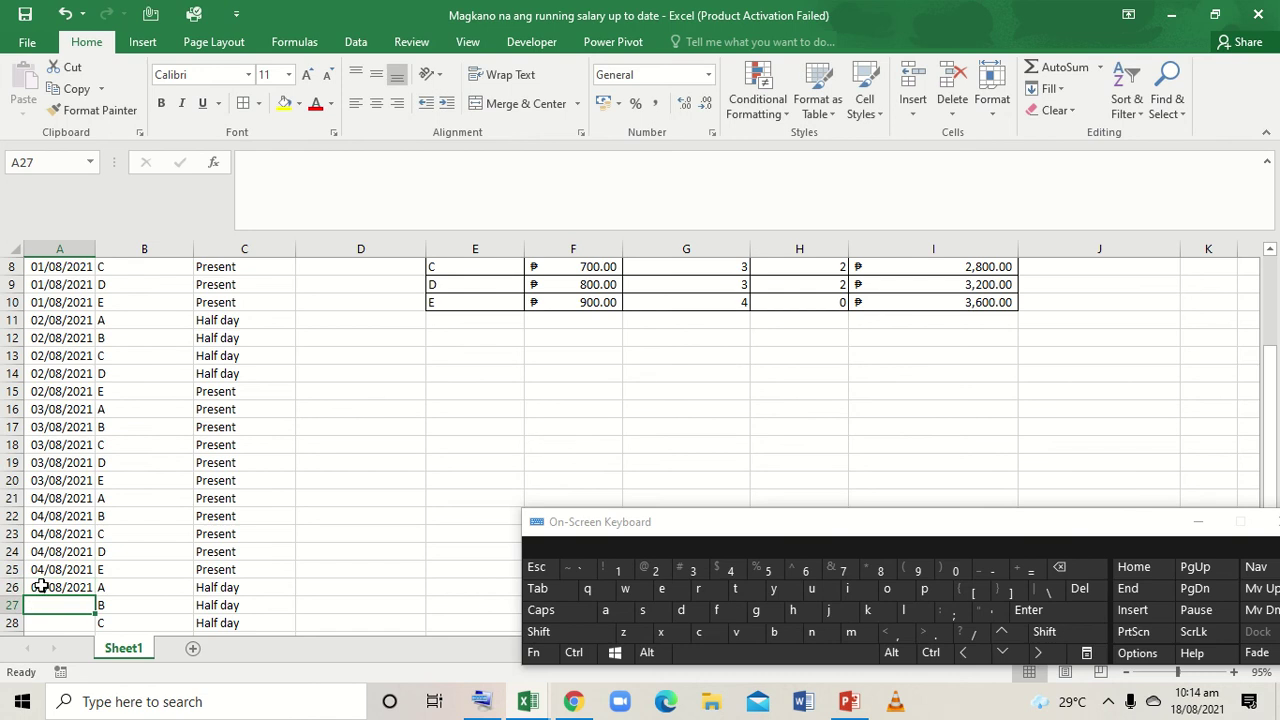
Copy the date 05/08/2021 from A26 down to A27:A29
click(42, 588)
key(ctrl+c)
mouse_move(43, 600)
mouse_down()
mouse_move(51, 634)
mouse_move(62, 611)
mouse_up()
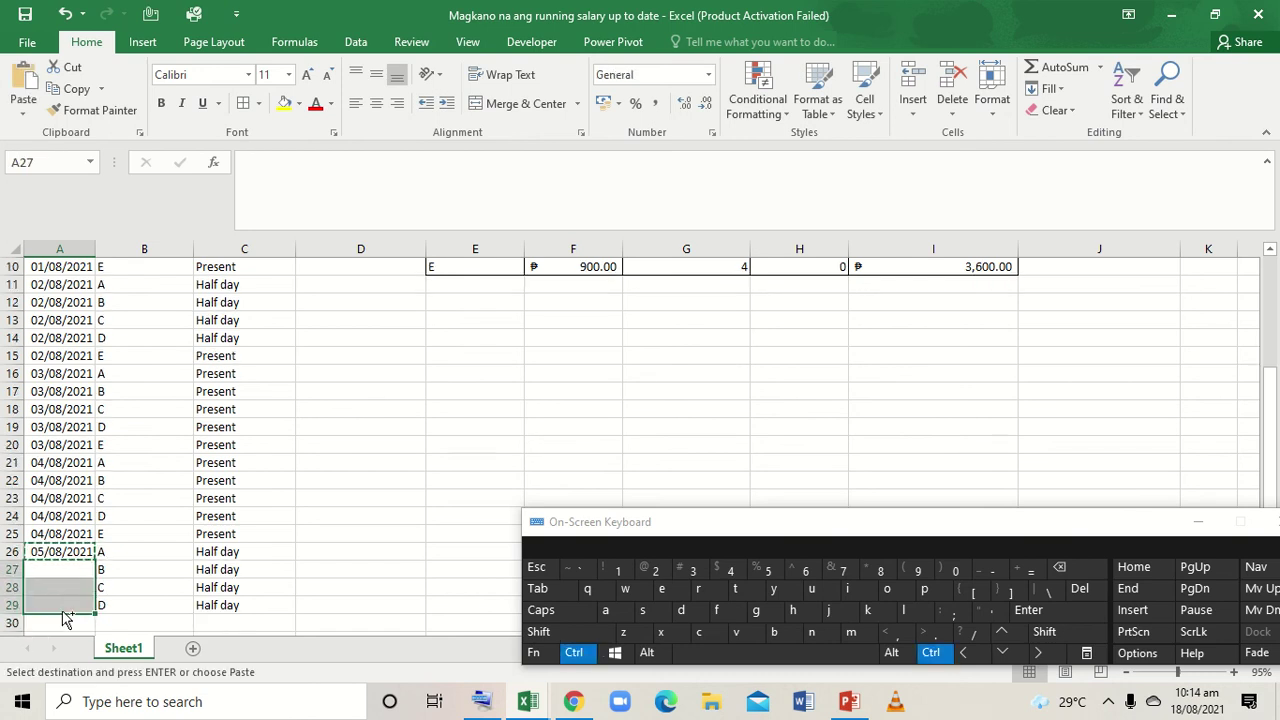
key(ctrl+v)
click(688, 300)
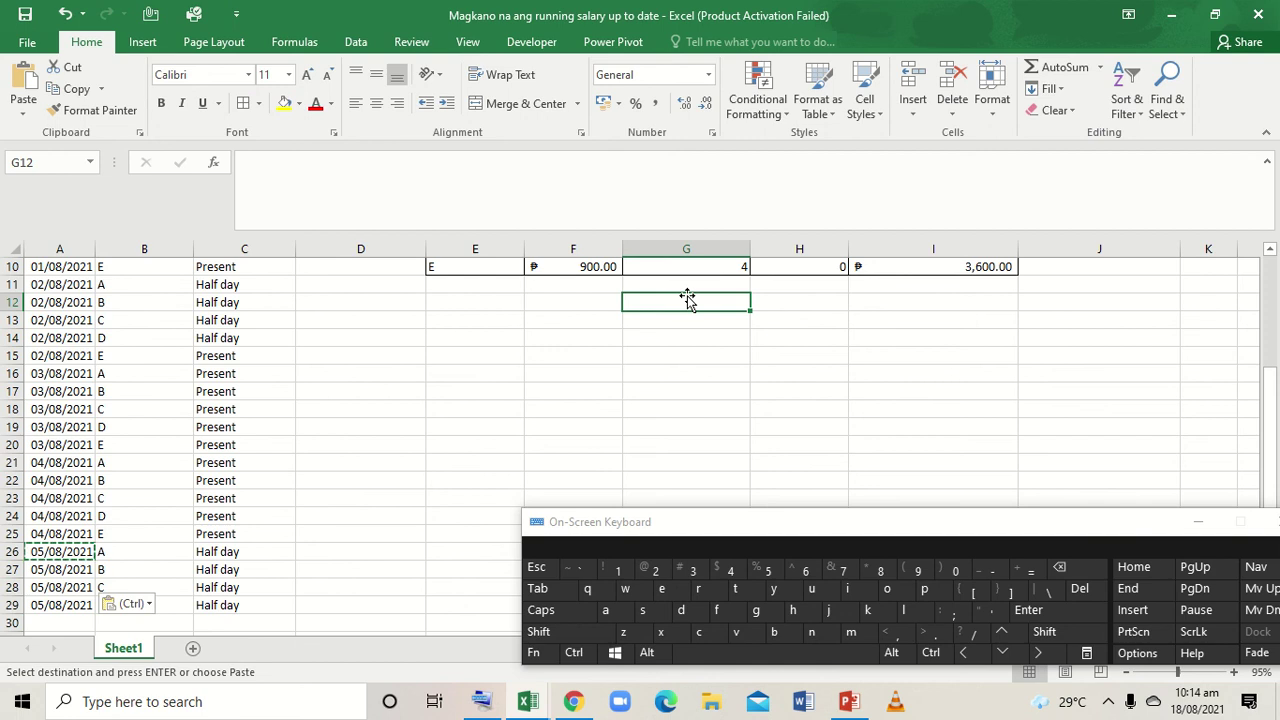
click(512, 388)
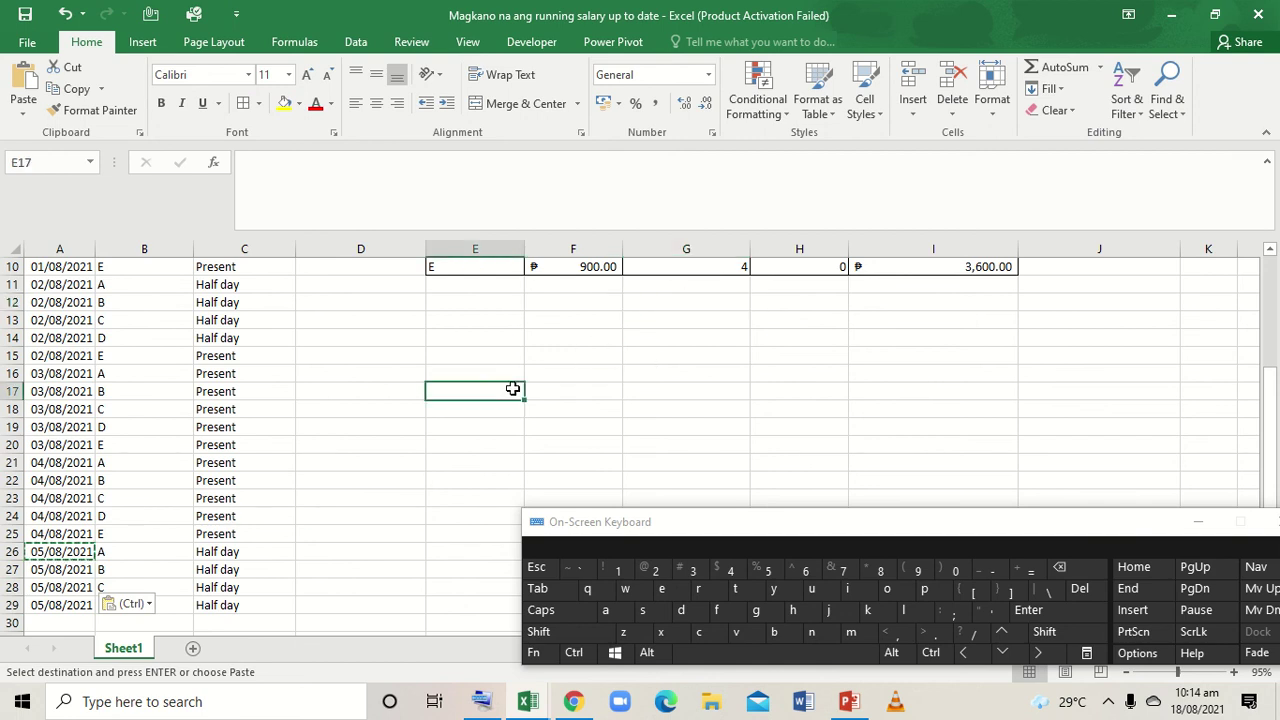
Add a row 30 entry for employee E by copying the name to B30 and the Half day remark to C30
click(123, 533)
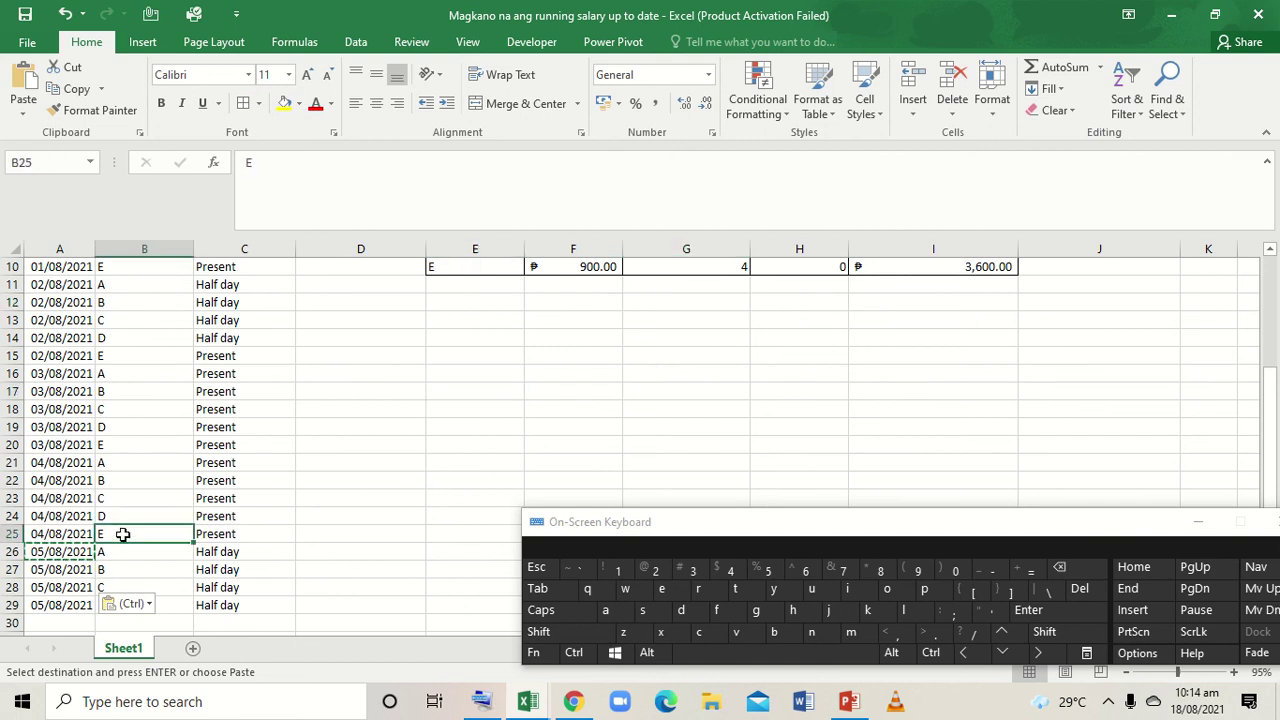
key(ctrl+c)
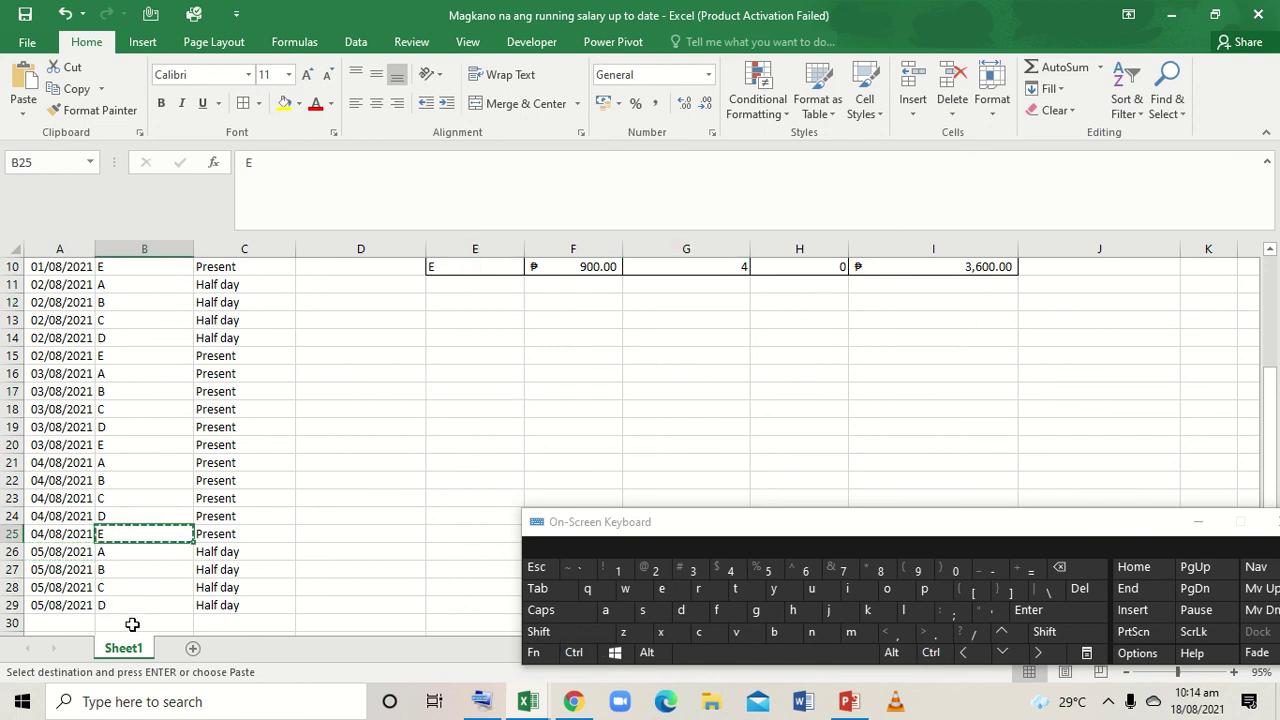
click(131, 623)
key(ctrl+v)
click(214, 605)
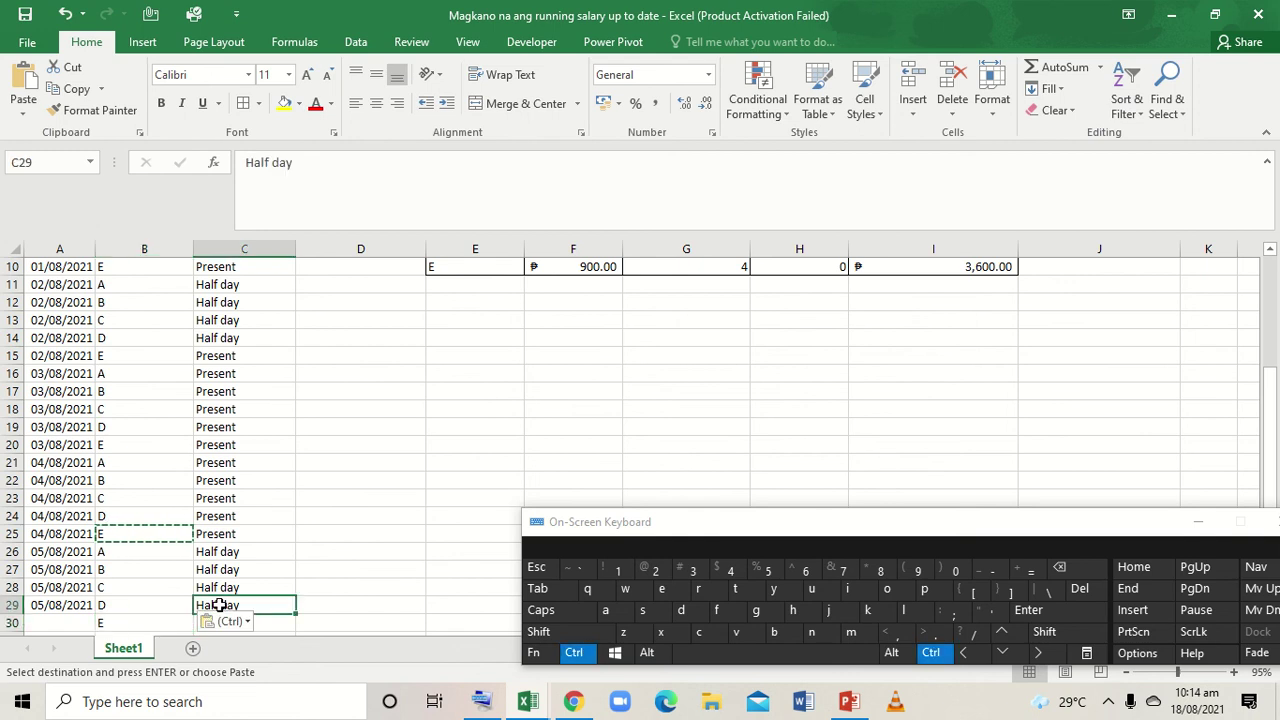
key(ctrl+c)
click(250, 621)
key(ctrl+v)
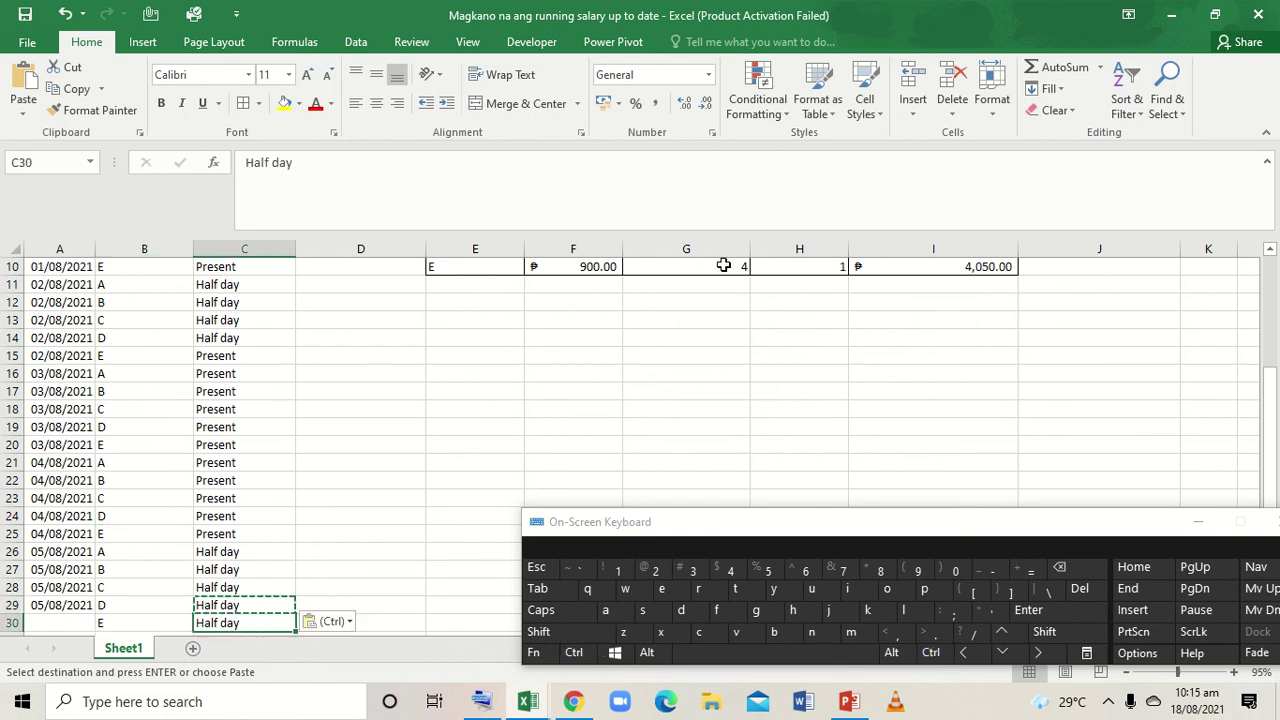
Copy the date 05/08/2021 from A29 into A30 for employee E's entry
key(ctrl)
click(45, 605)
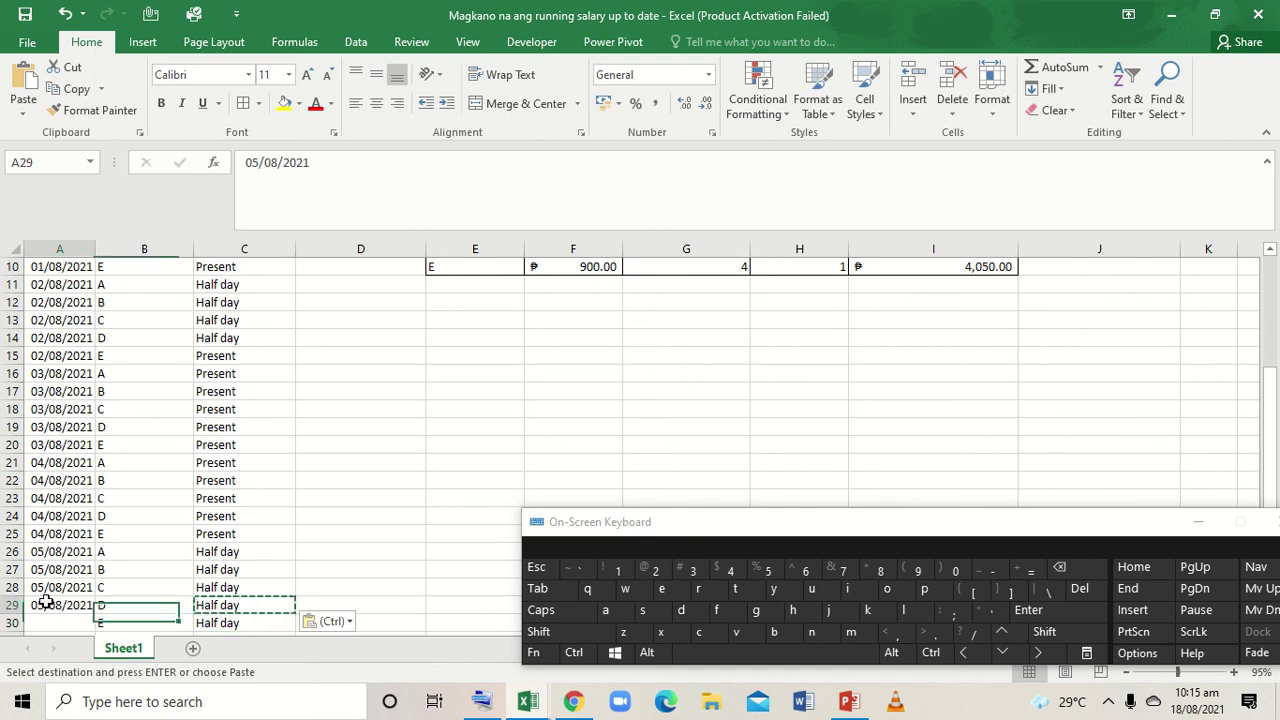
key(ctrl+c)
click(68, 624)
key(ctrl+v)
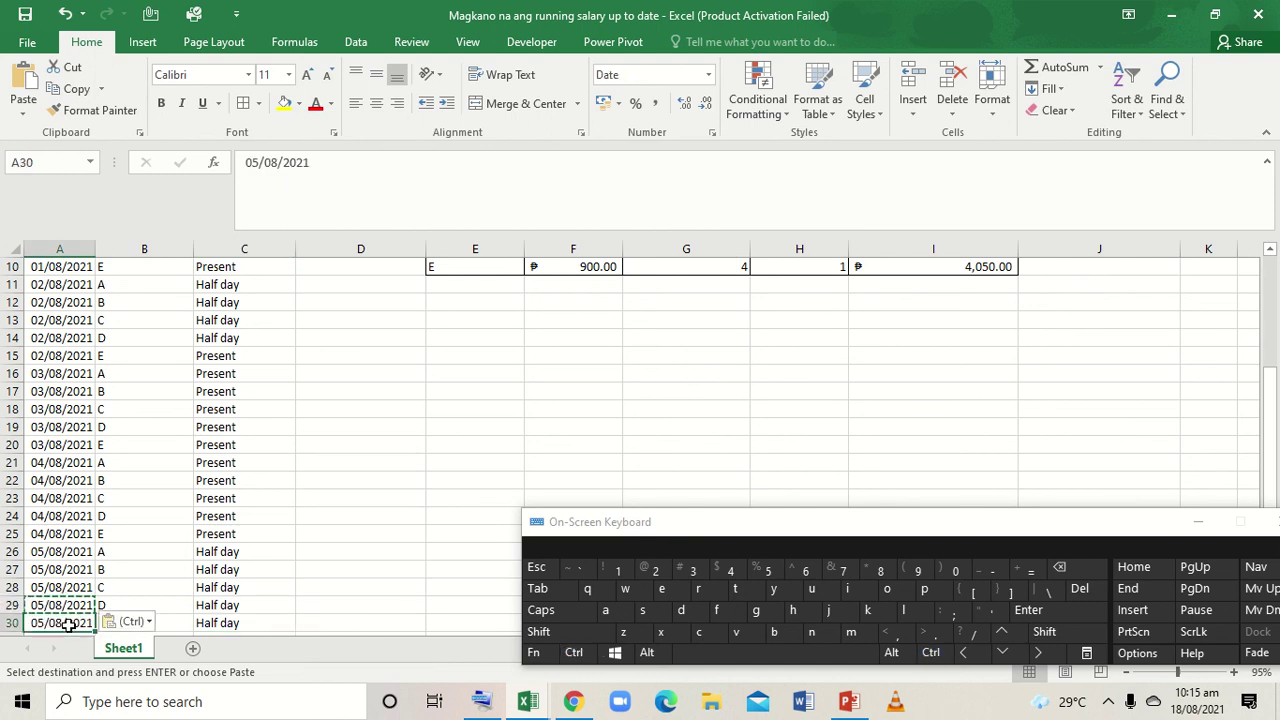
Make the total running salary amount in J4 bold
click(343, 474)
key(ctrl+Up)
double_click(326, 392)
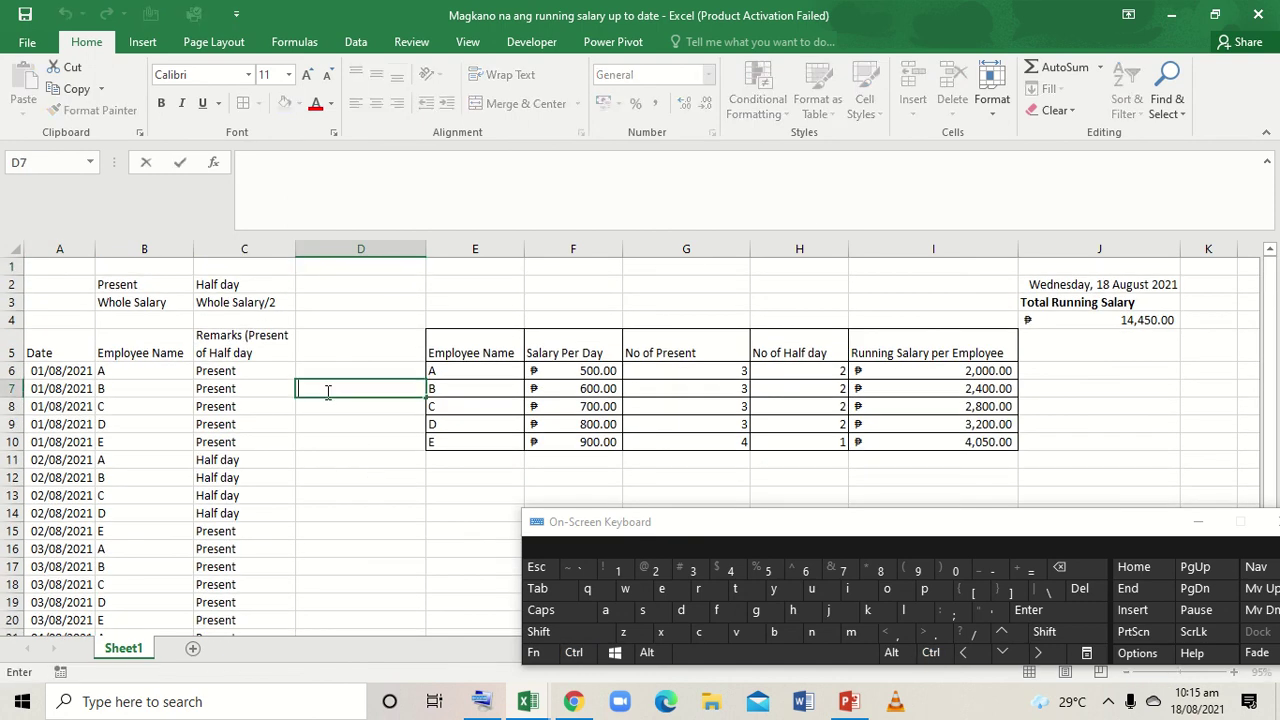
key(Right)
key(Right)
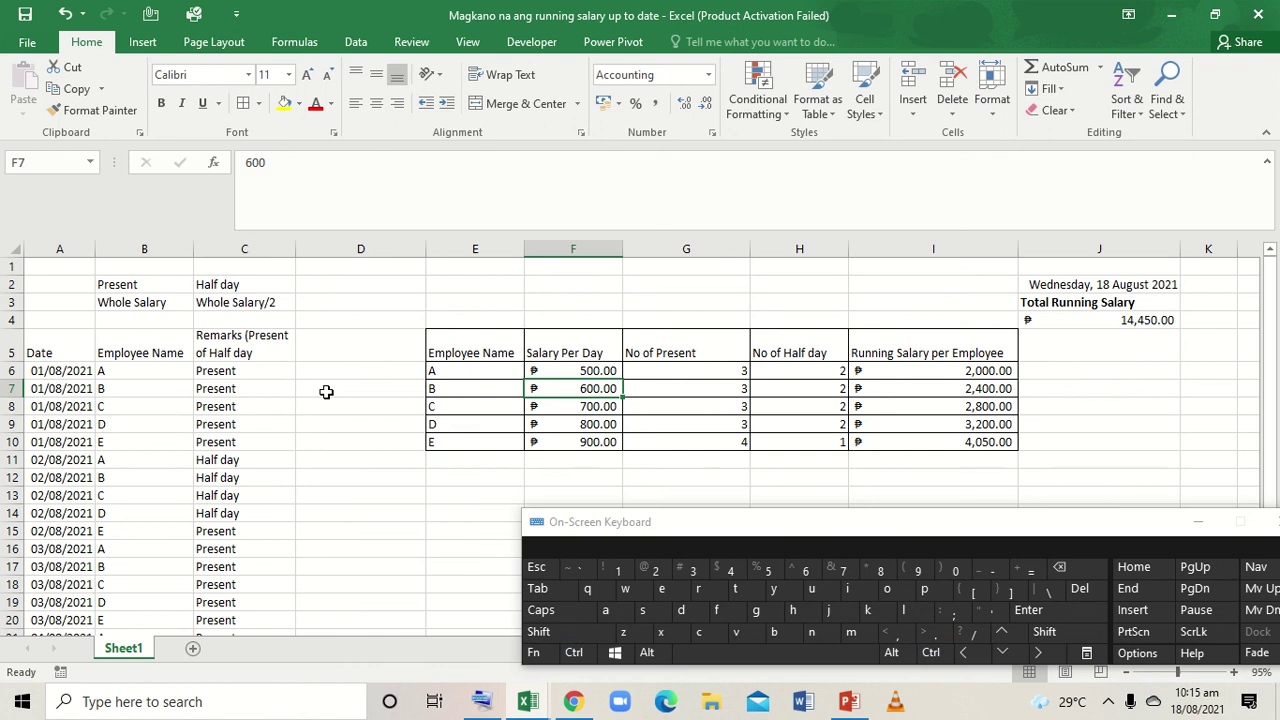
key(Up)
key(Right)
key(Right)
key(Right)
key(Right)
key(Right)
key(Up)
key(Up)
key(Up)
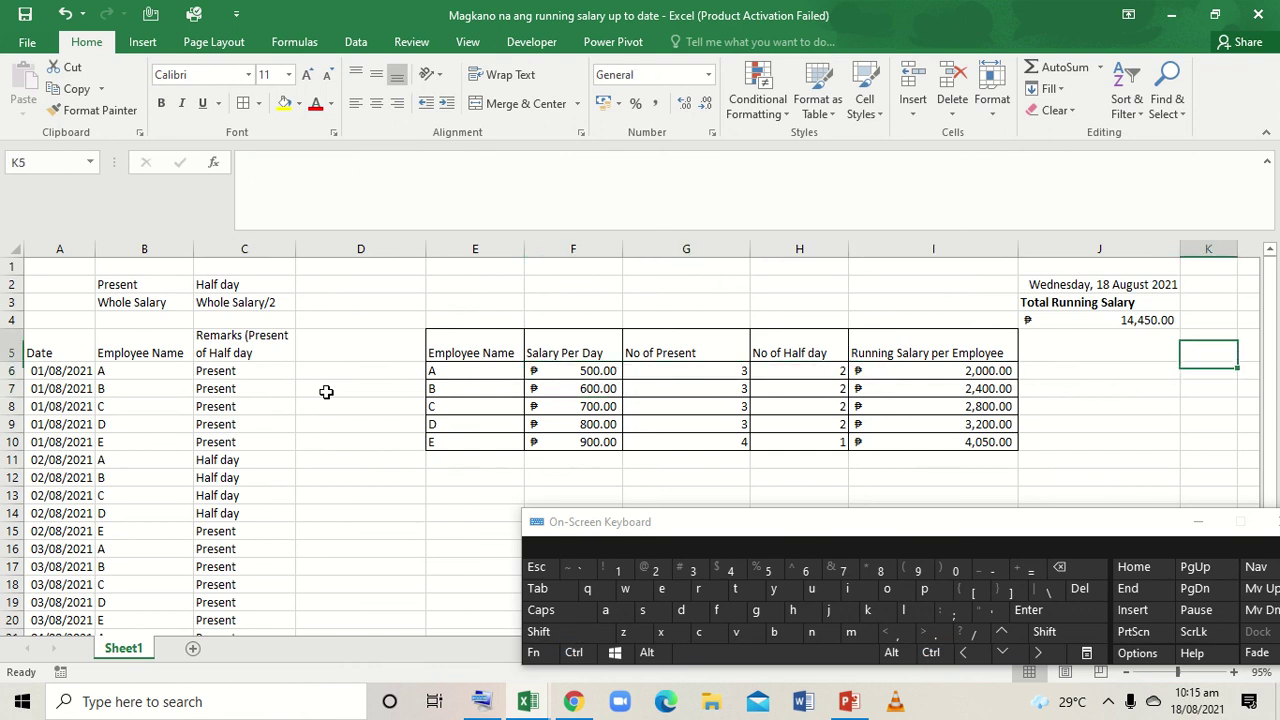
key(Left)
key(Left)
key(Down)
key(Right)
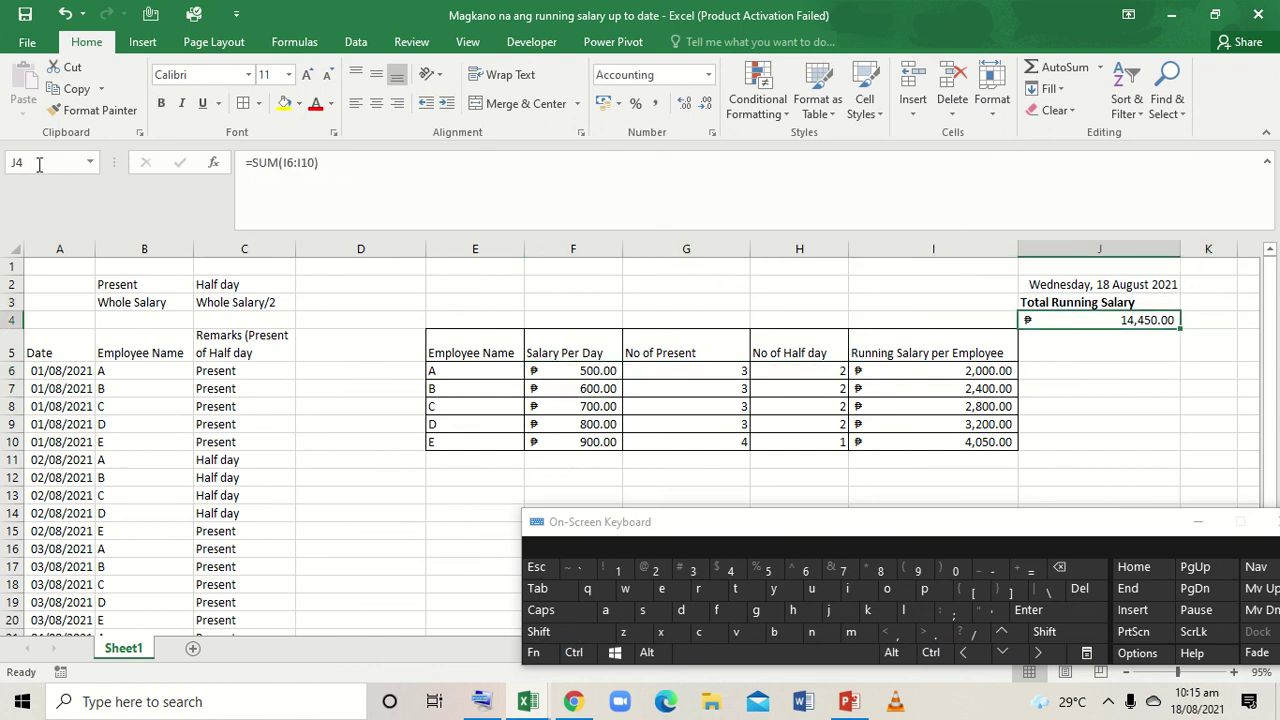
click(160, 104)
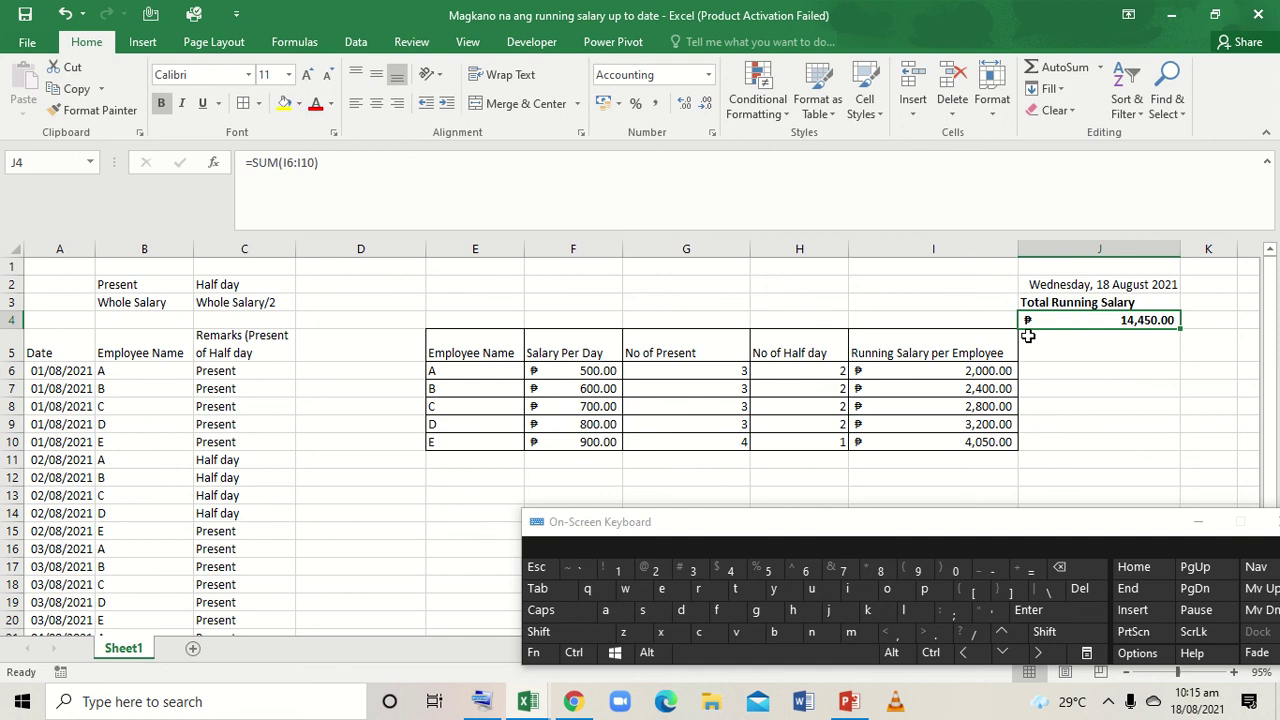
click(707, 368)
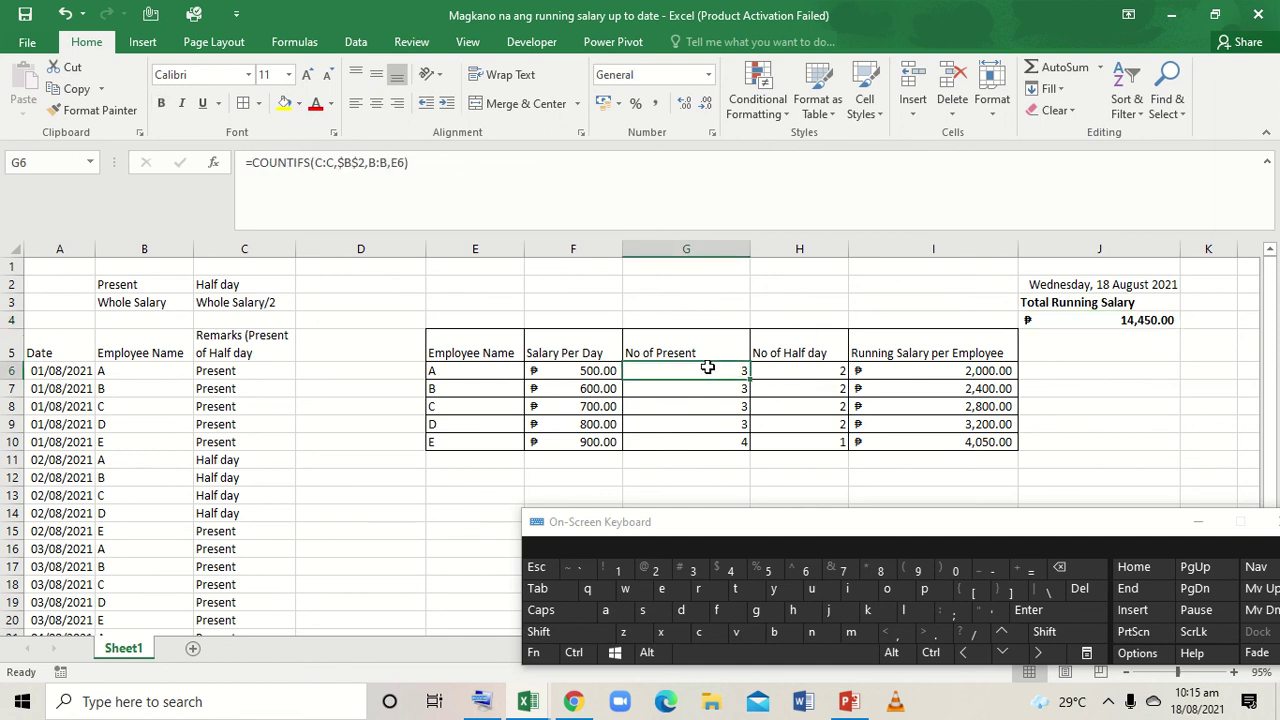
mouse_move(588, 62)
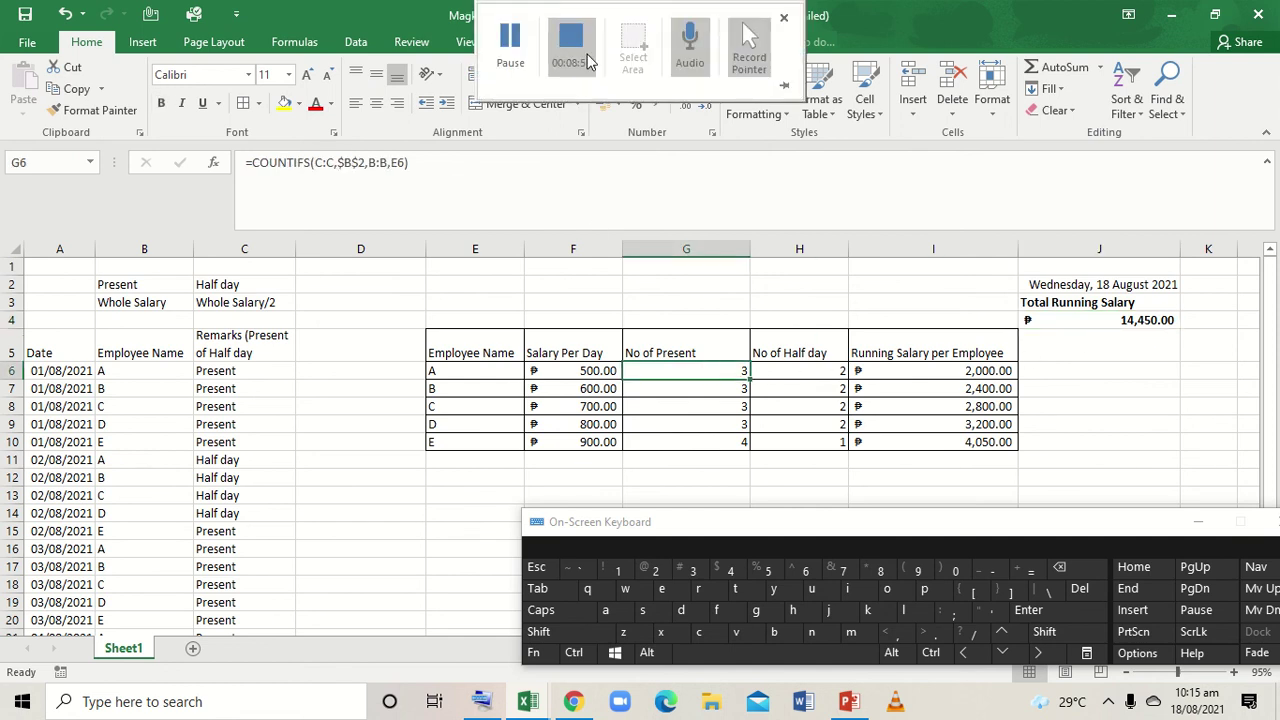